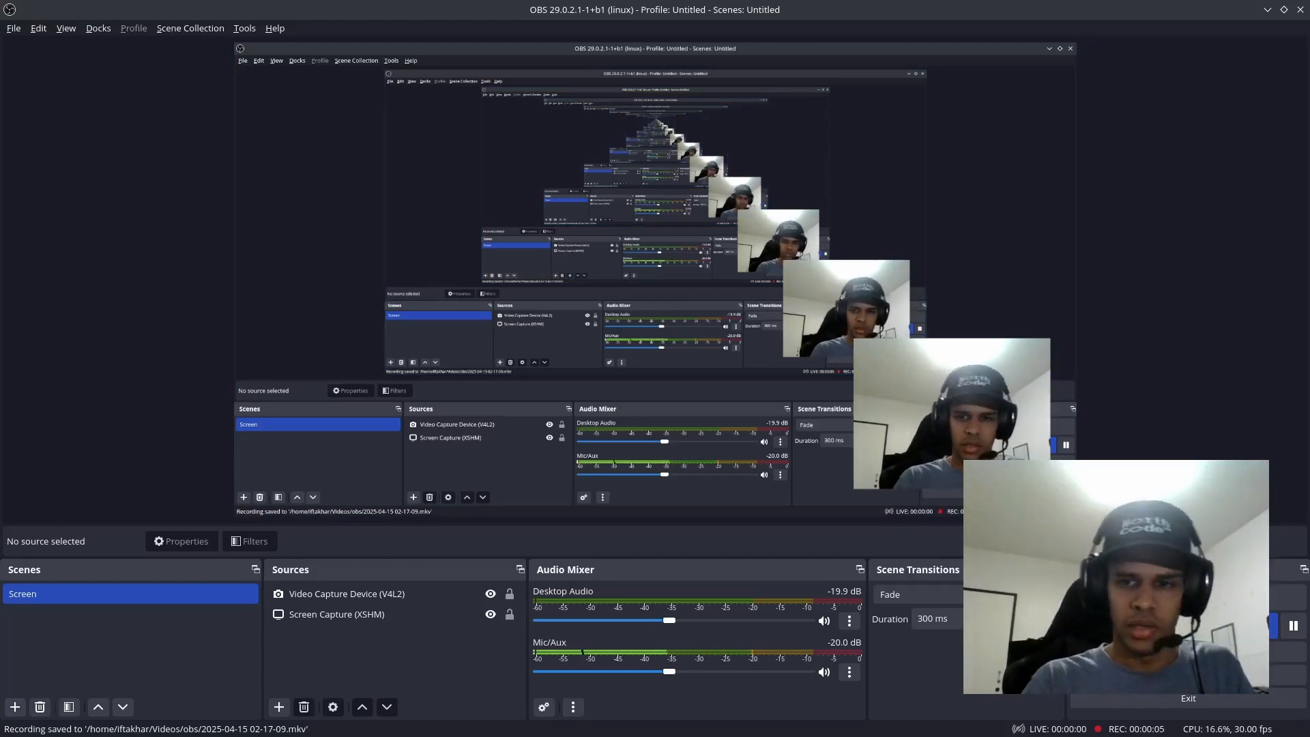
Step: Switch to Chrome and open the raspberrypi.com software page from the "raspberry pi imager" search results
mouse_move(186, 734)
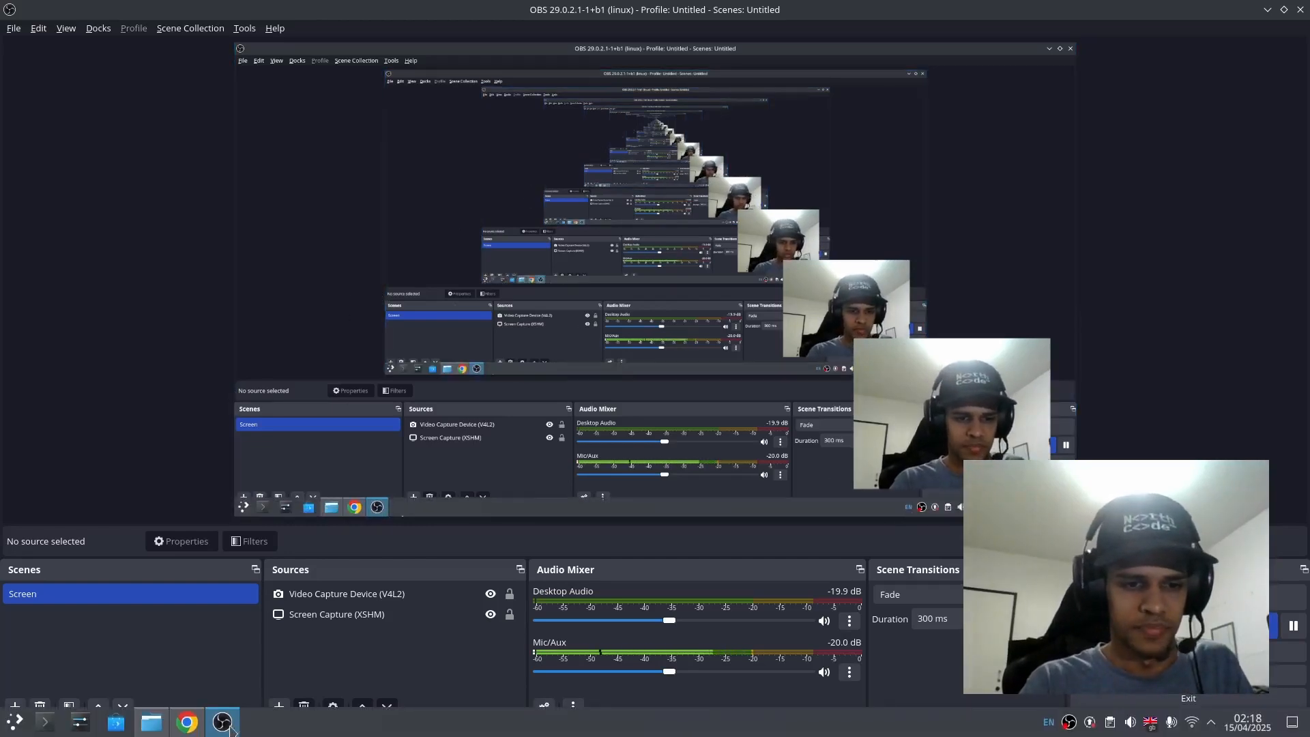
left_click(191, 725)
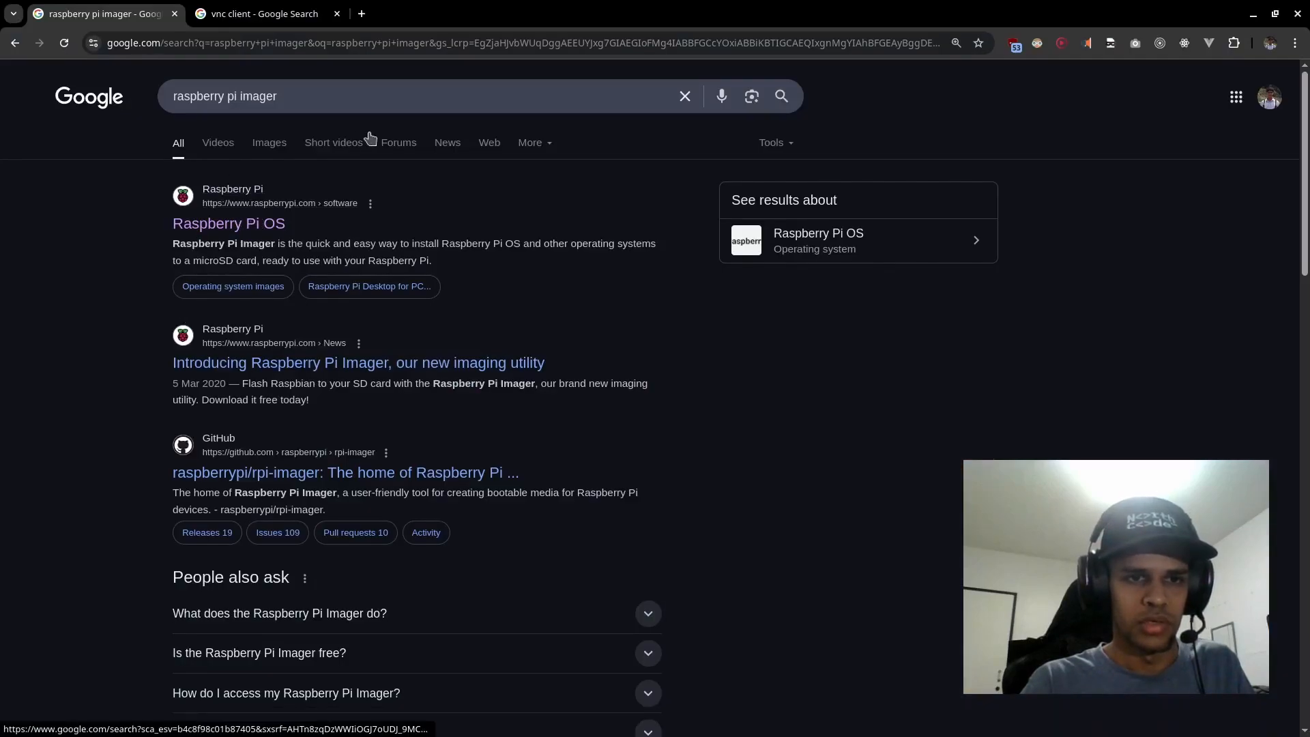
left_click_drag(320, 109, 159, 89)
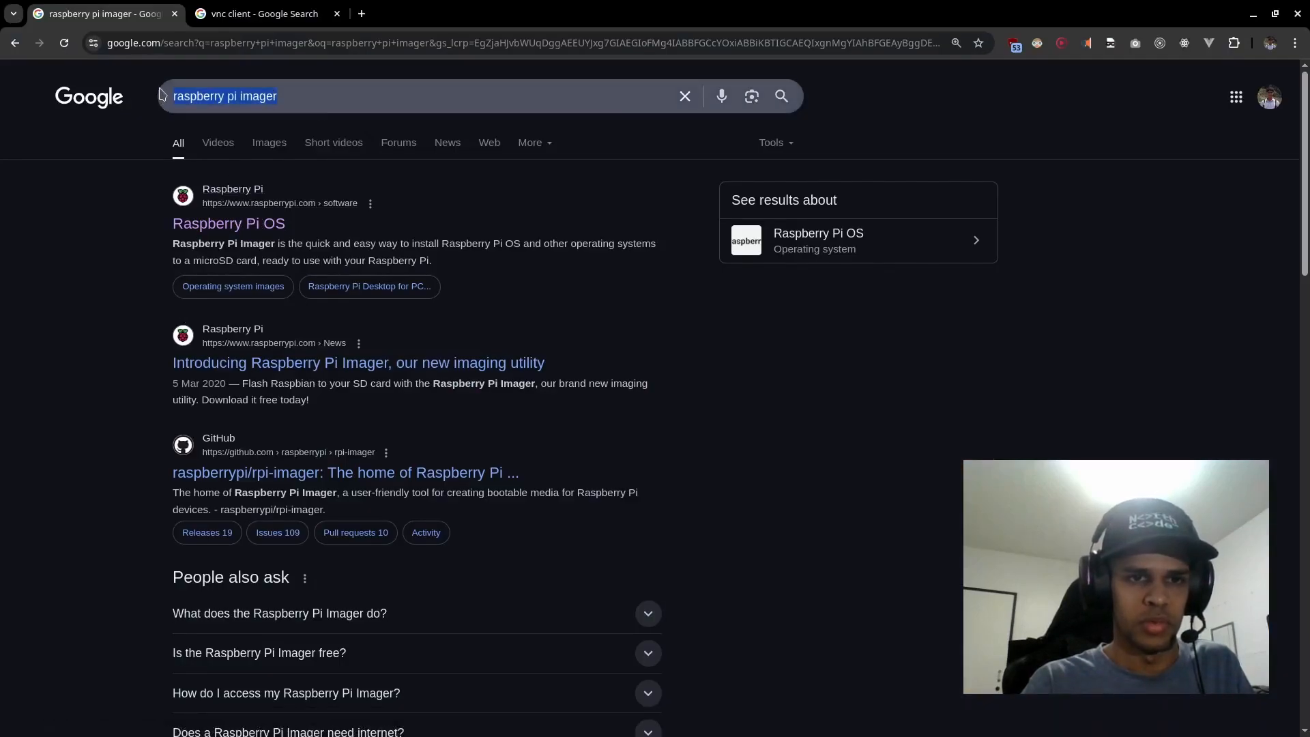
left_click(84, 219)
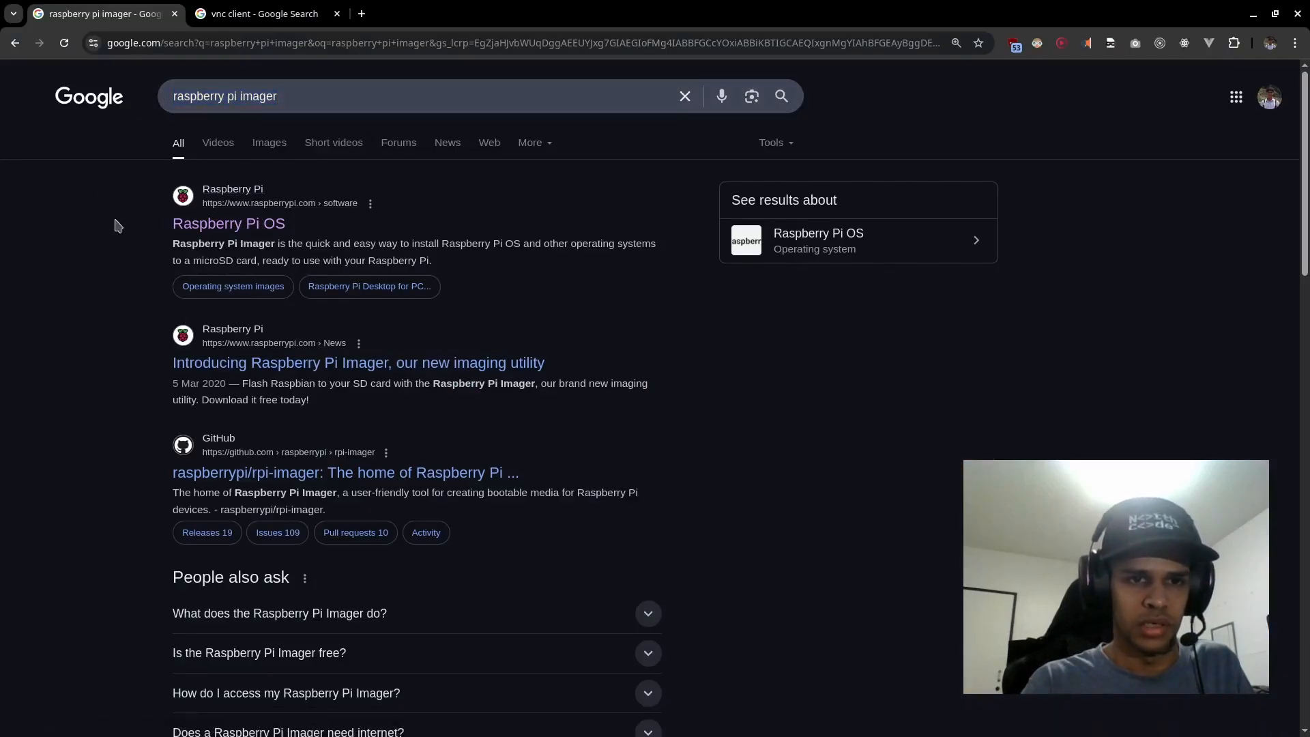
left_click(271, 203)
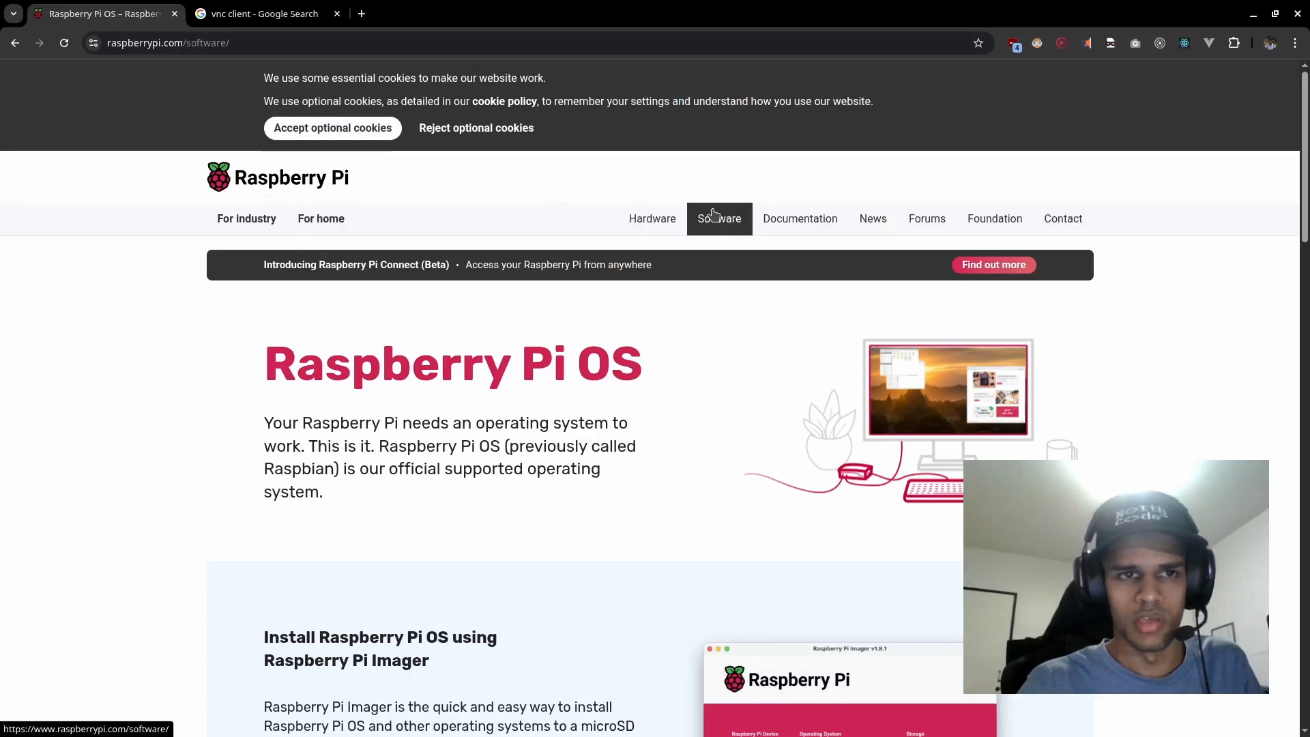
Step: Read the Raspberry Pi Imager section, covering its description, the download options and the terminal install command
scroll(503, 414, "down", 8)
scroll(503, 414, "up", 4)
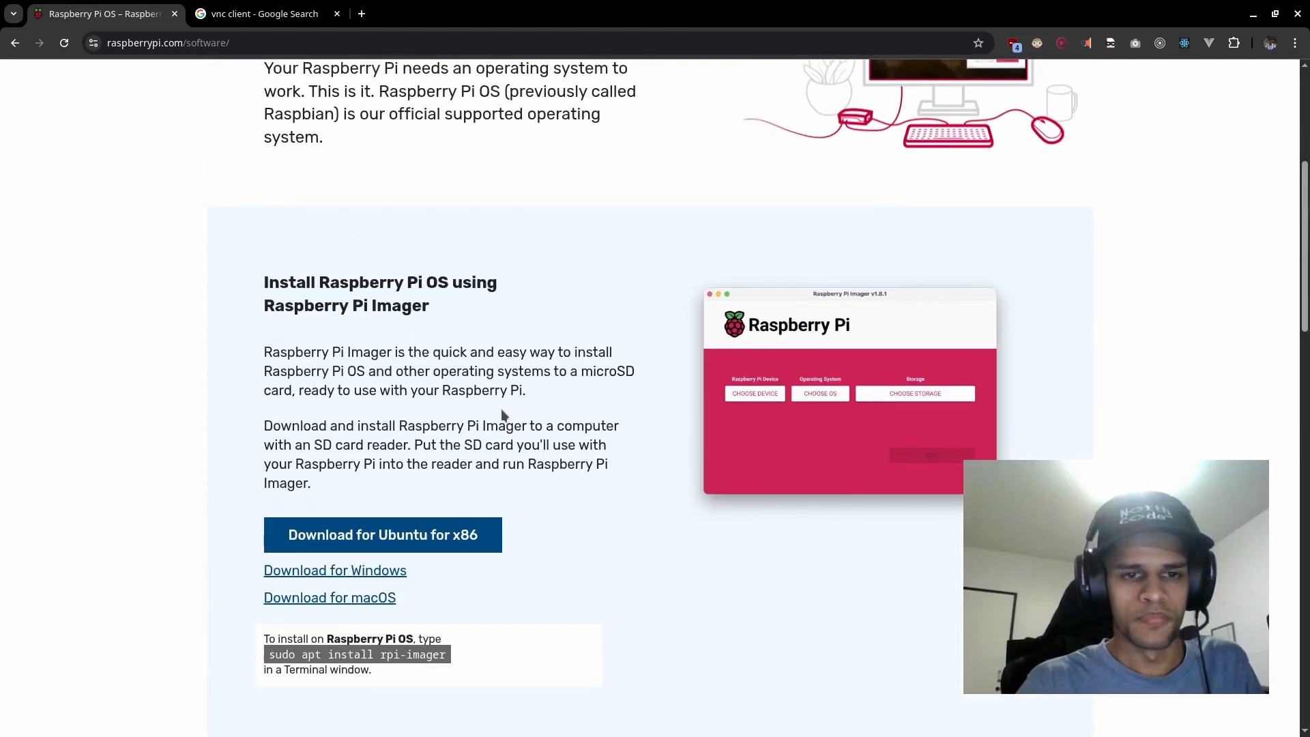
left_click_drag(254, 282, 577, 565)
left_click(342, 456)
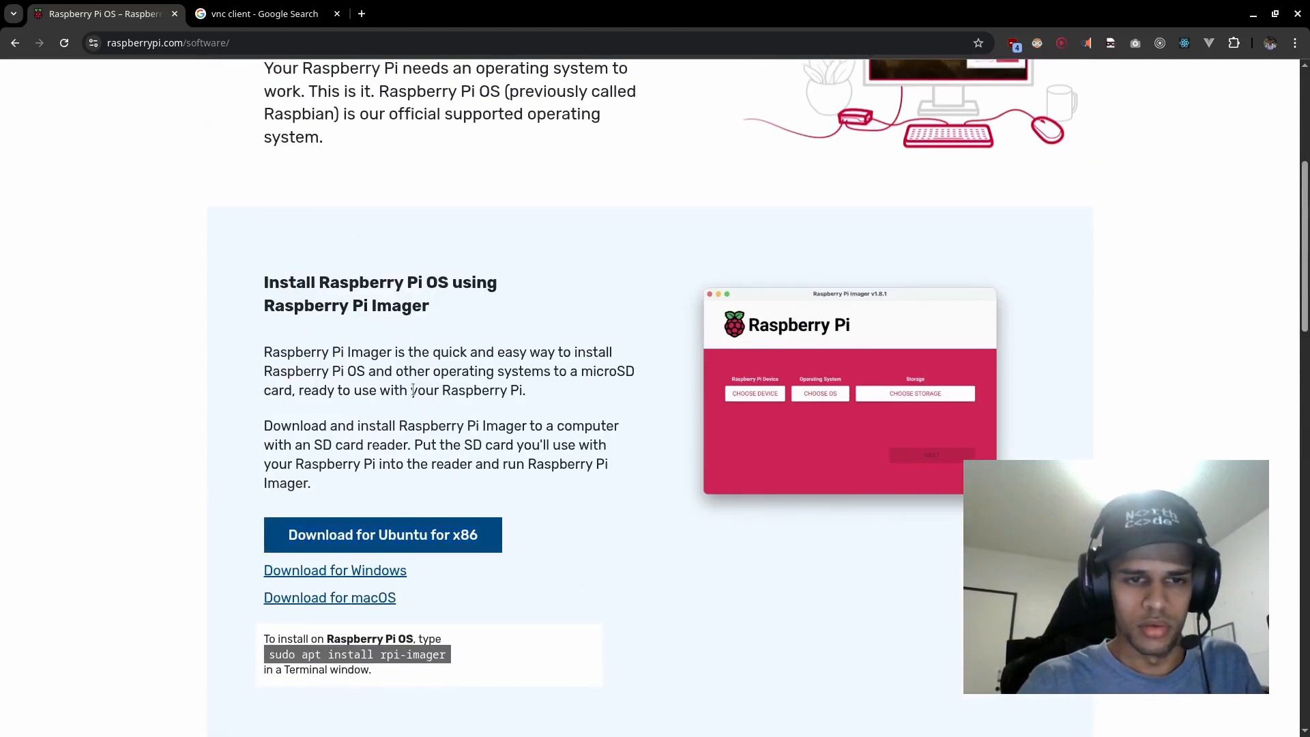
scroll(343, 455, "down", 1)
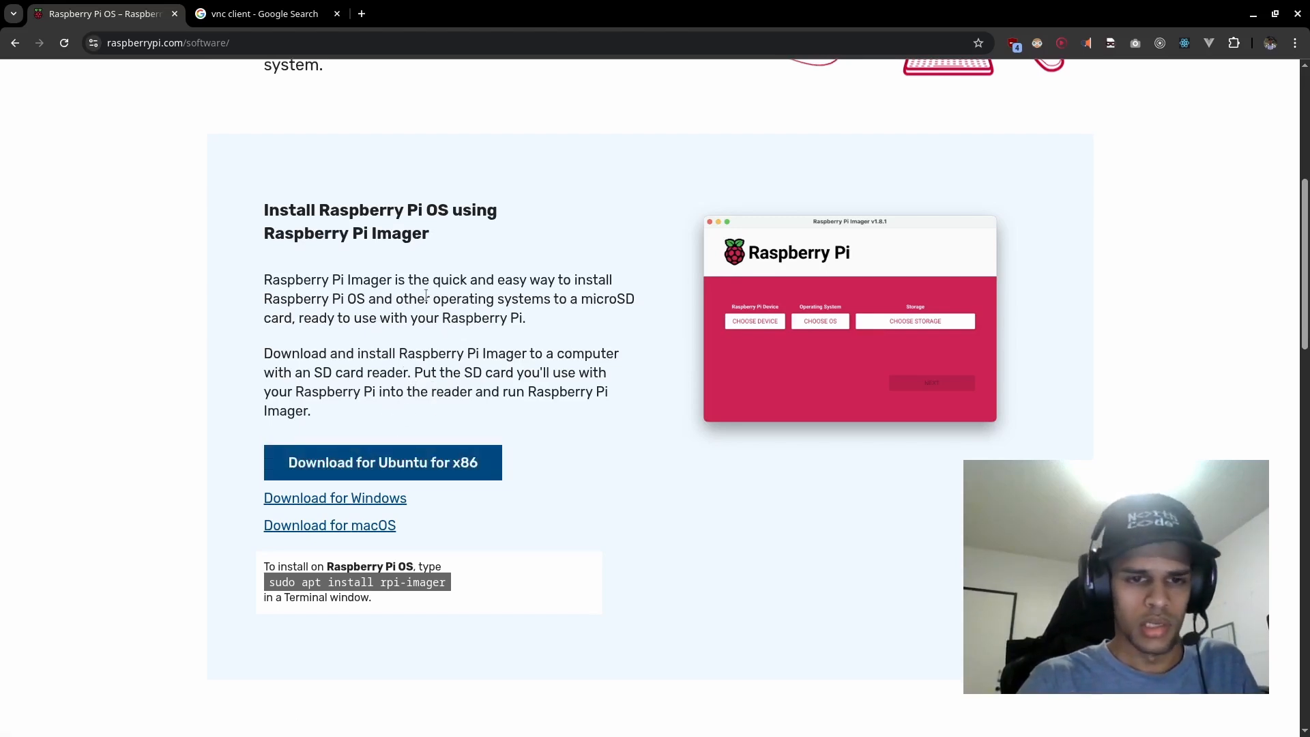
left_click_drag(270, 280, 307, 353)
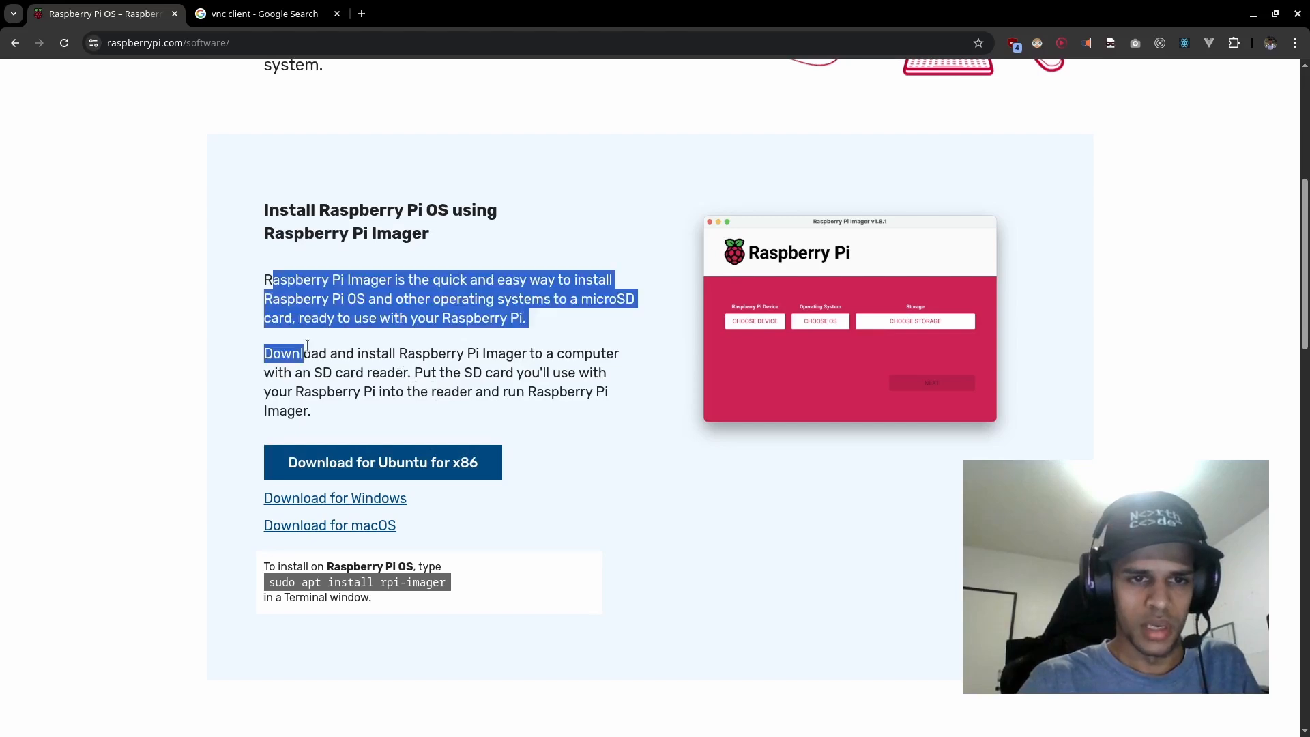
left_click(367, 379)
left_click_drag(325, 420, 266, 298)
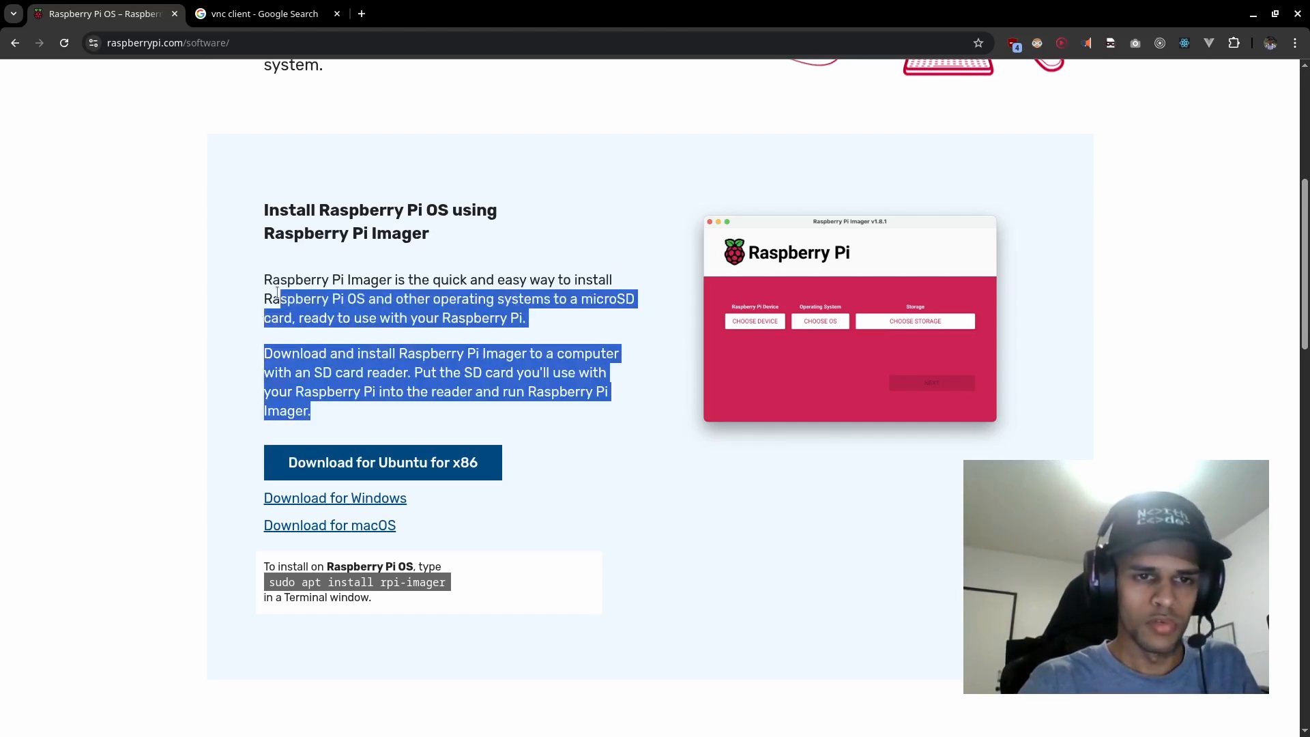
left_click(318, 278)
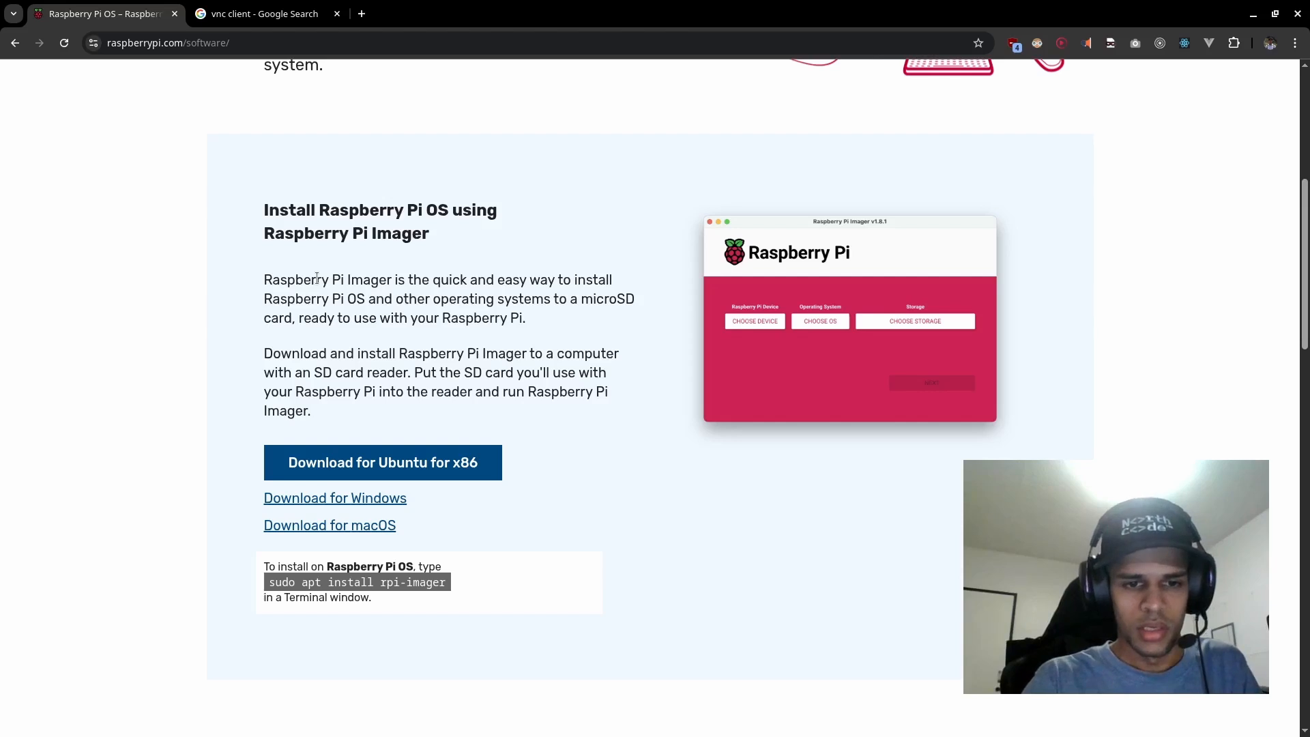
left_click_drag(260, 581, 283, 583)
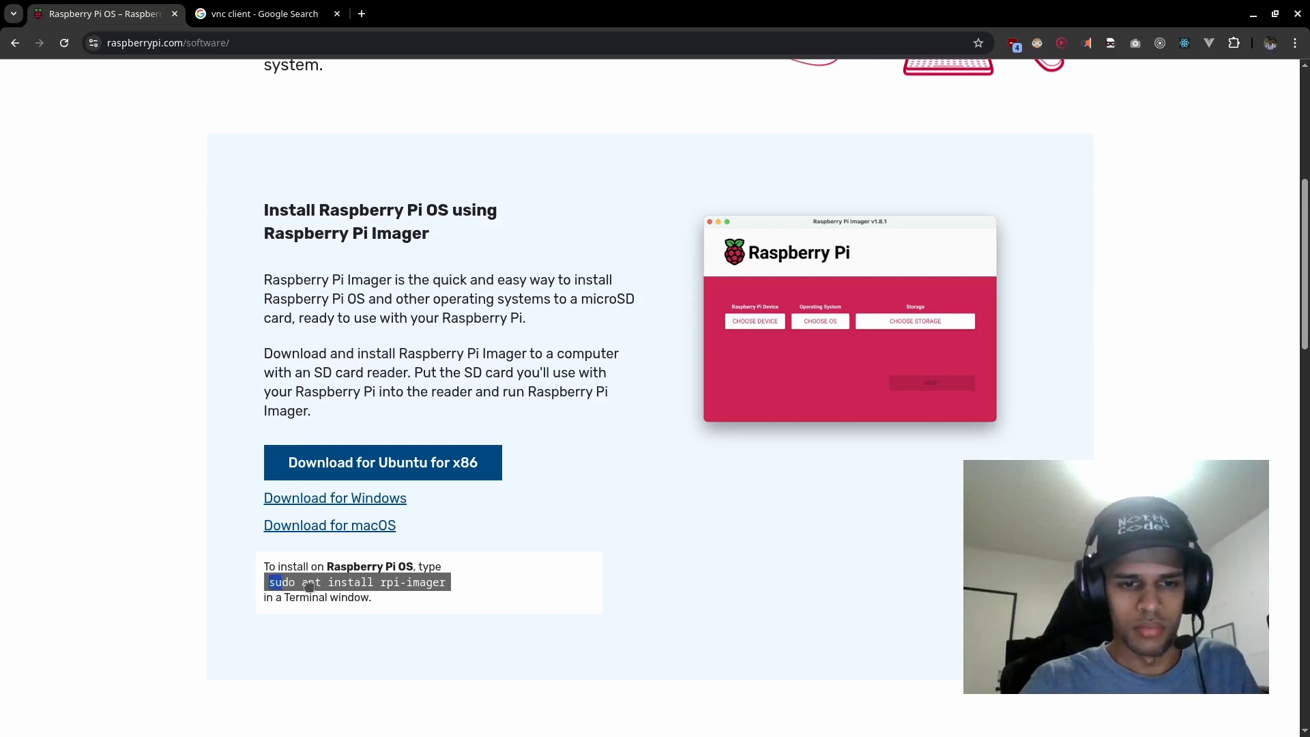
left_click(441, 581)
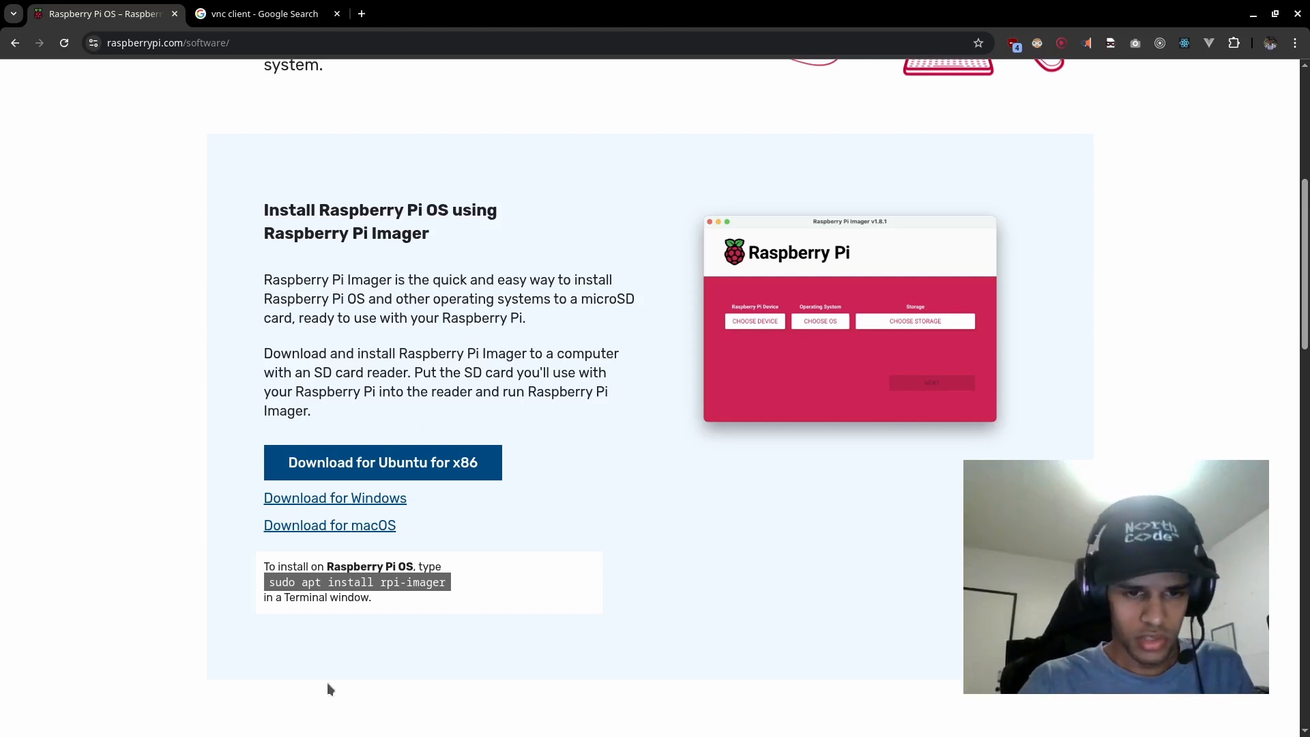
Step: Find the installed Raspberry Pi Imager in the application launcher and start it
key("super")
type("im")
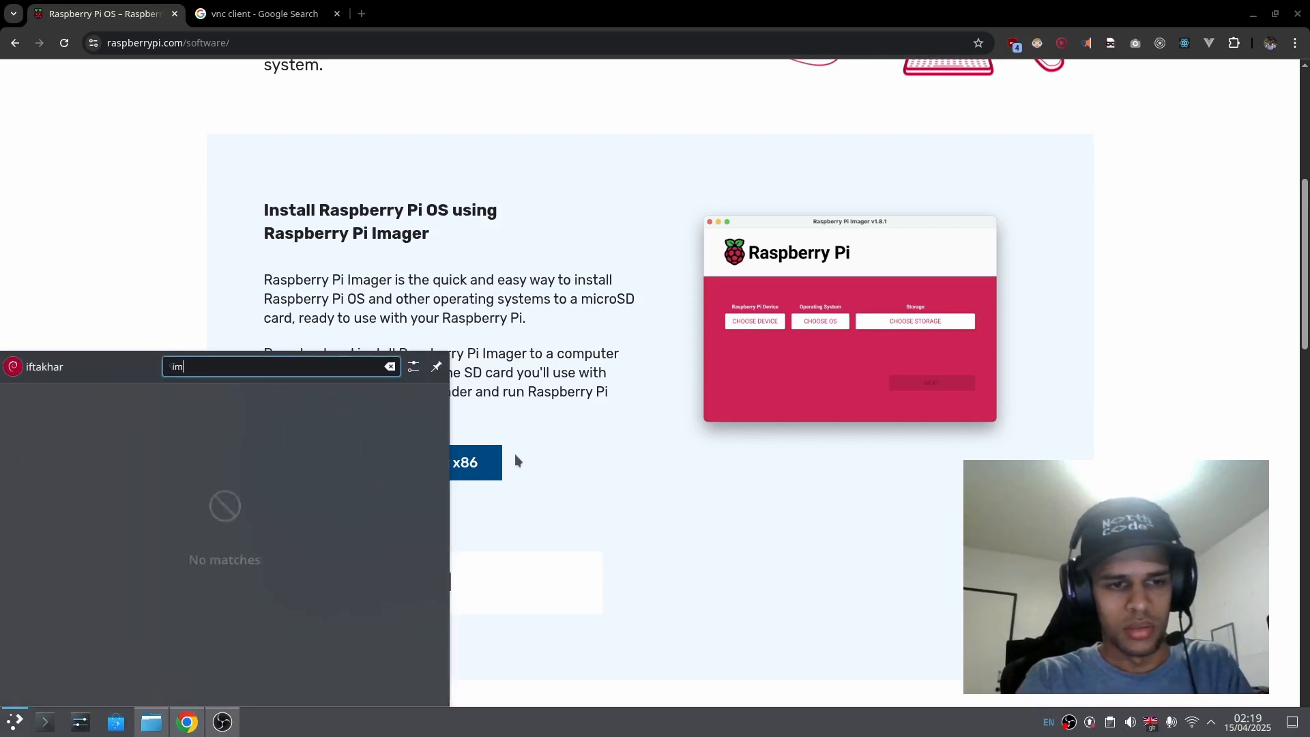
type("a")
key("Return")
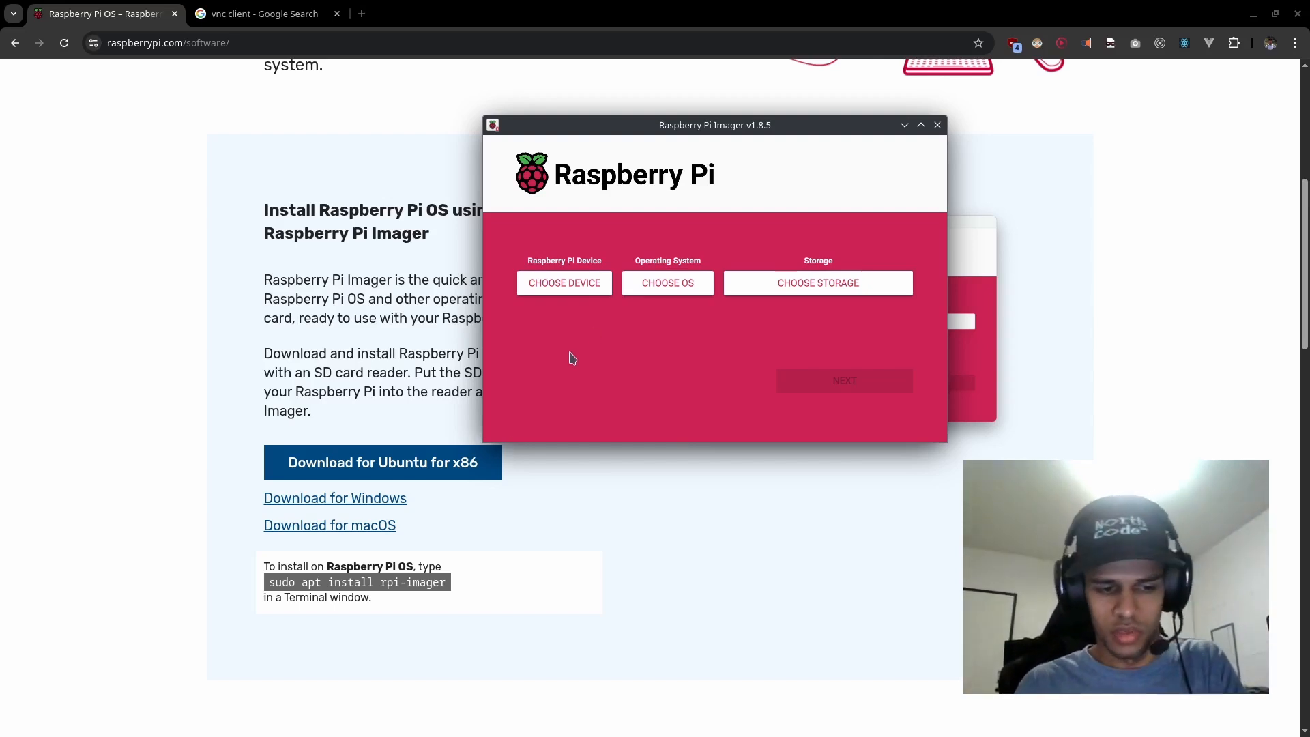
Step: Check the file manager for the card's removable devices and return to Raspberry Pi Imager
mouse_move(478, 734)
left_click(152, 723)
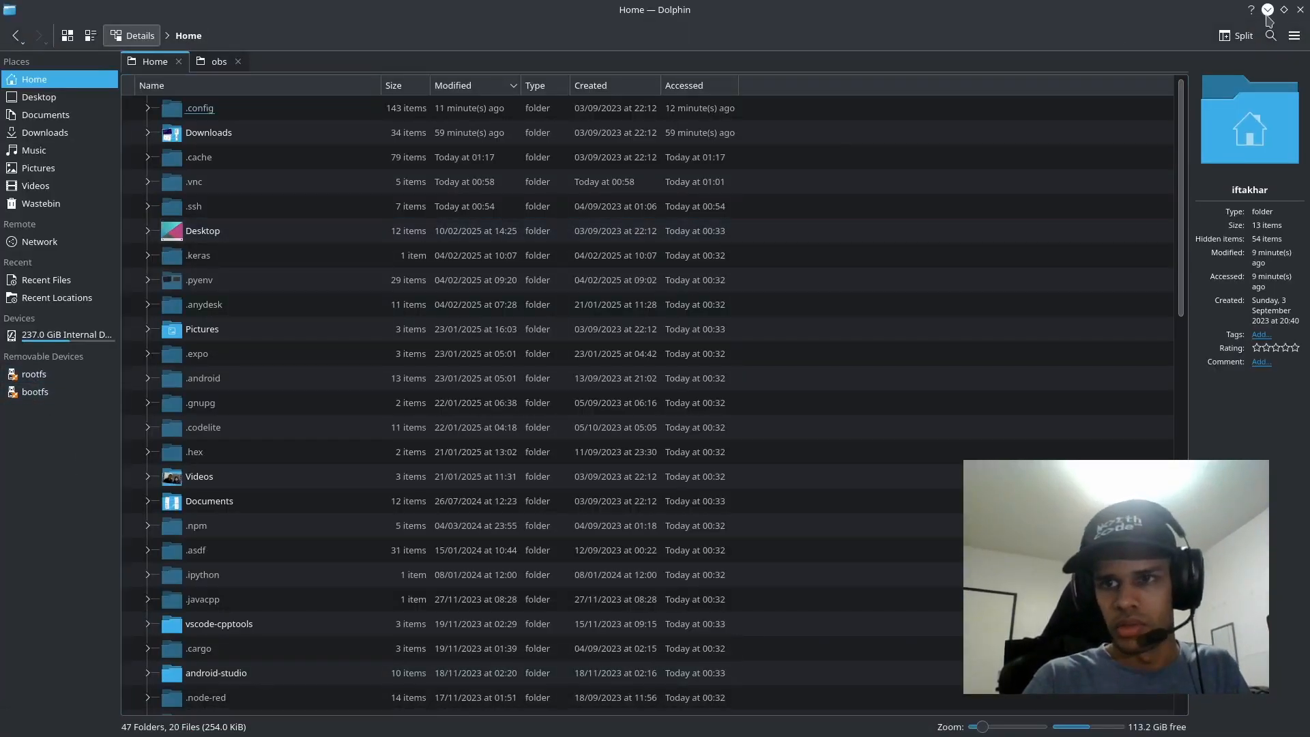
mouse_move(48, 735)
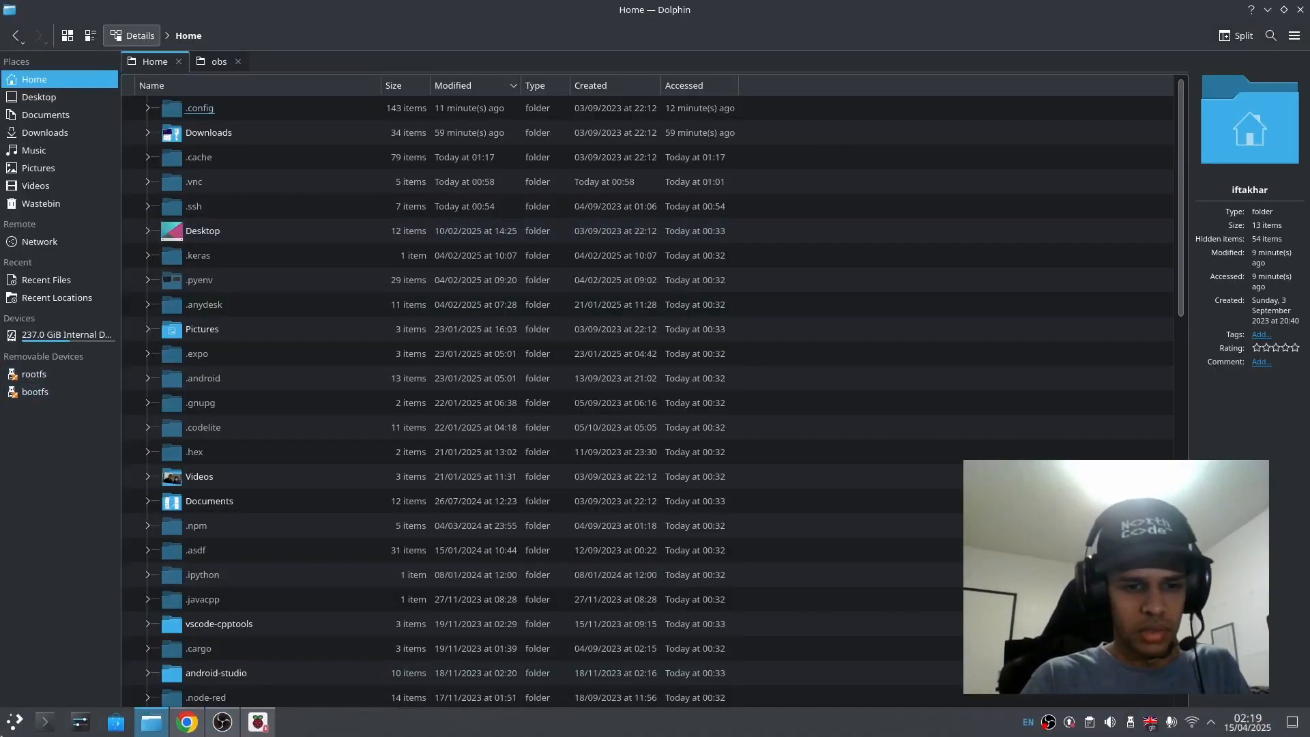
left_click(265, 729)
left_click(188, 726)
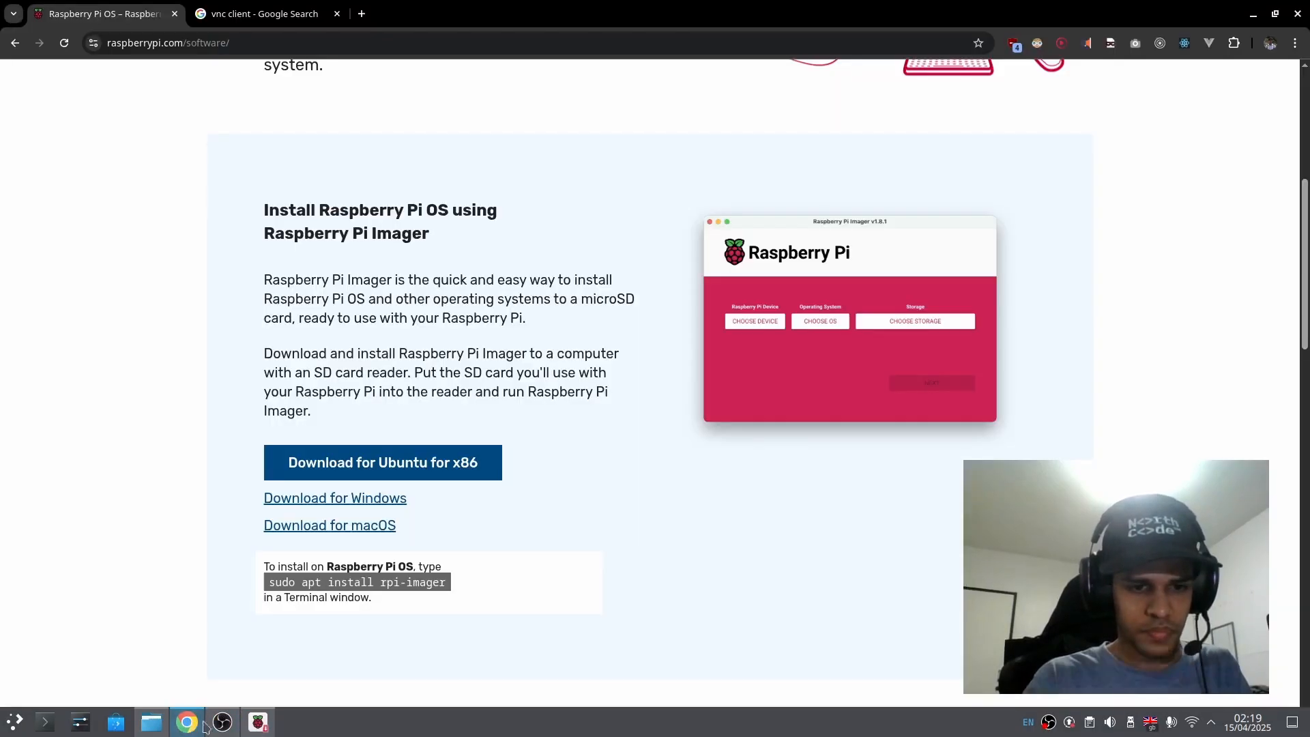
left_click(263, 725)
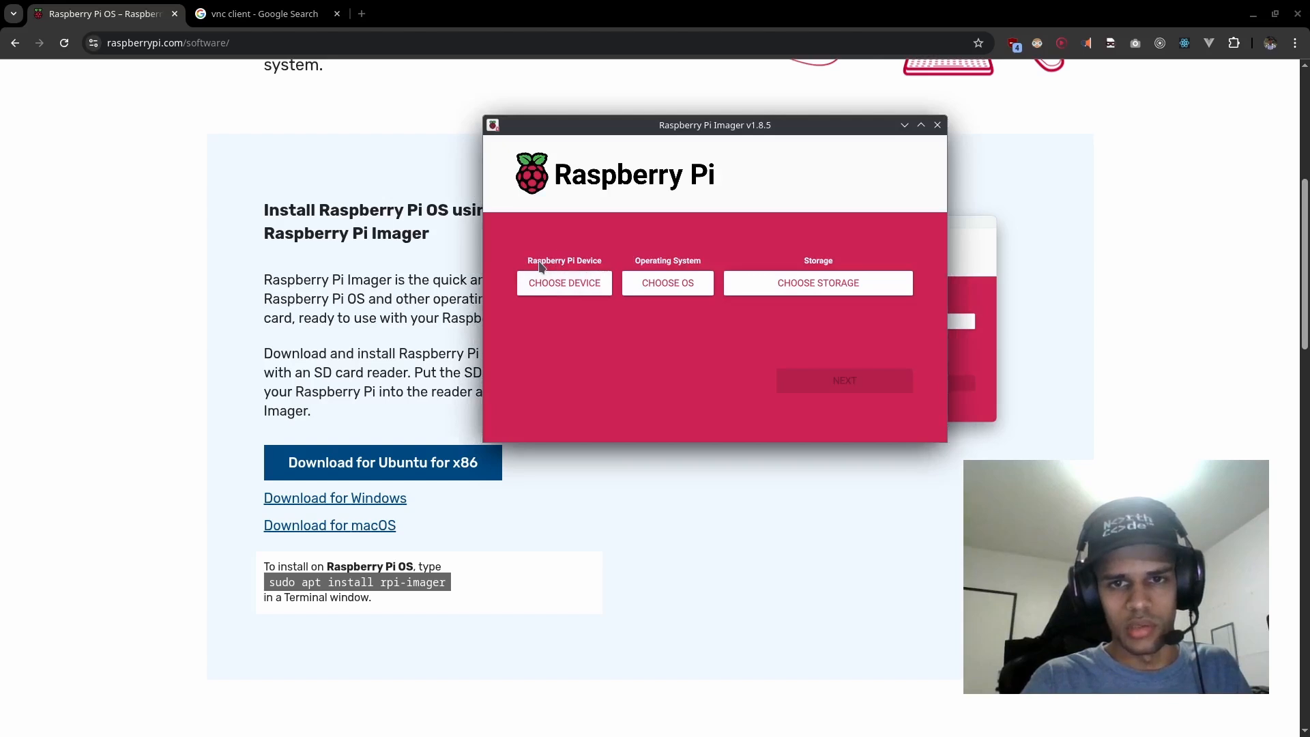
Step: Maximize the Imager window and choose Raspberry Pi 5 as the device
left_click(921, 125)
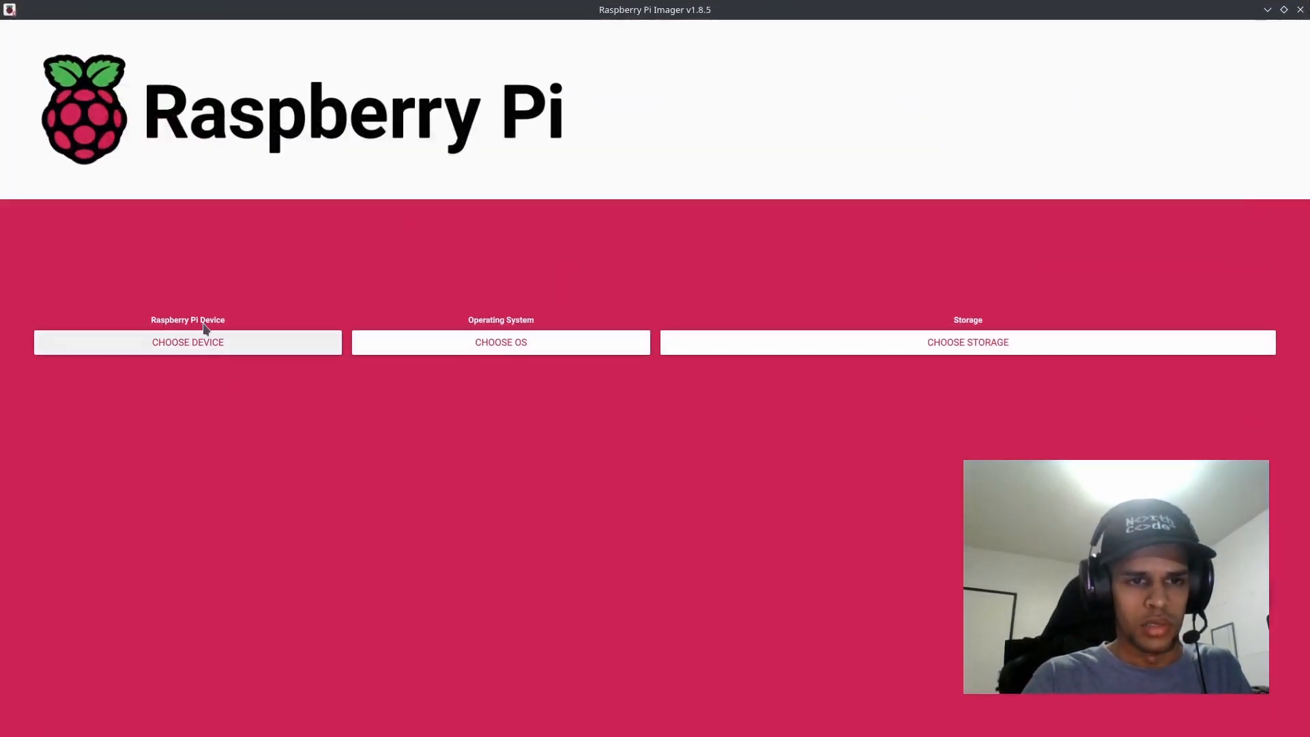
left_click(206, 346)
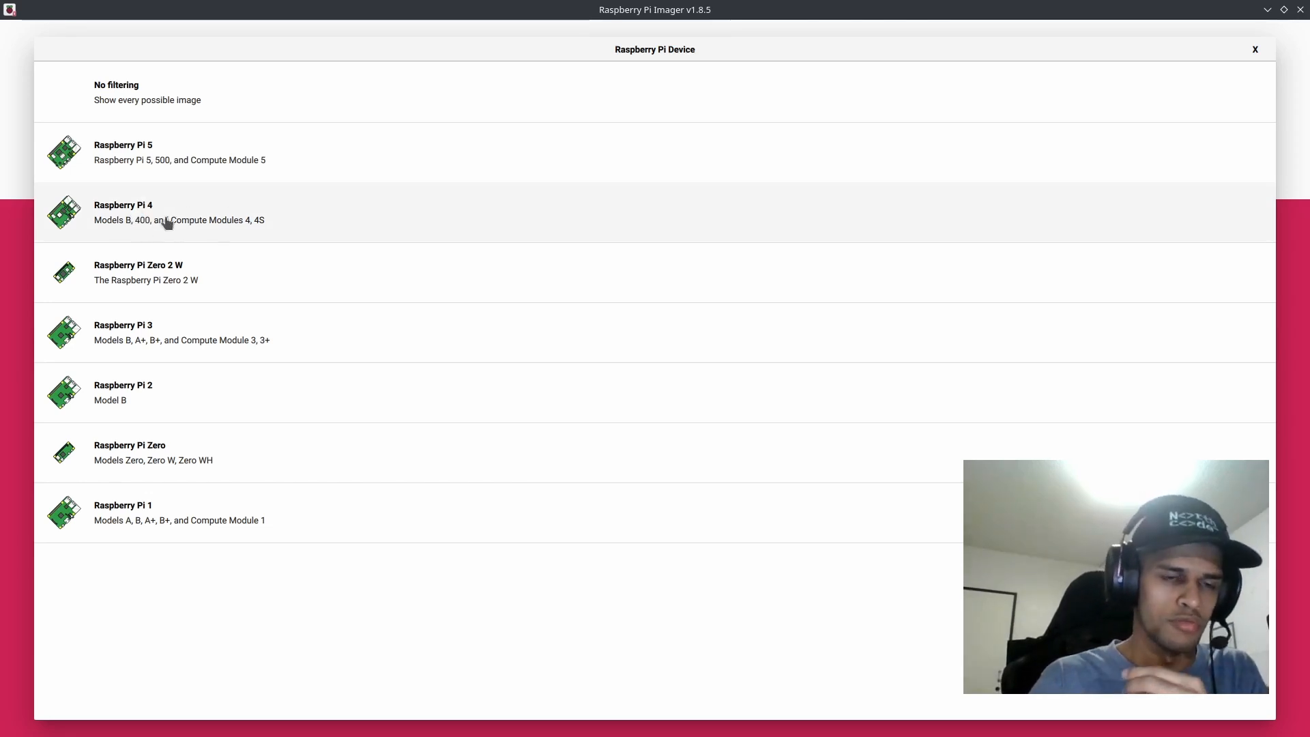
left_click(225, 170)
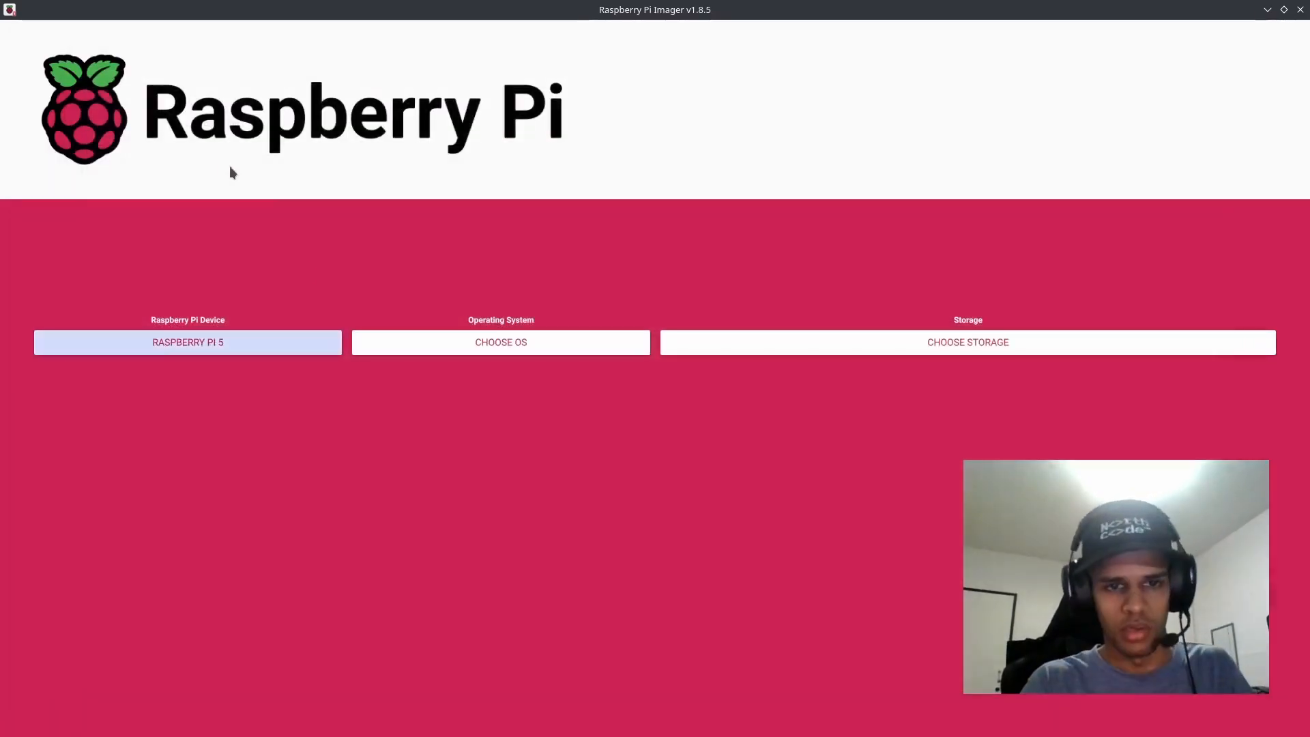
Step: Choose the recommended Raspberry Pi OS (64-bit) as the operating system
left_click(449, 343)
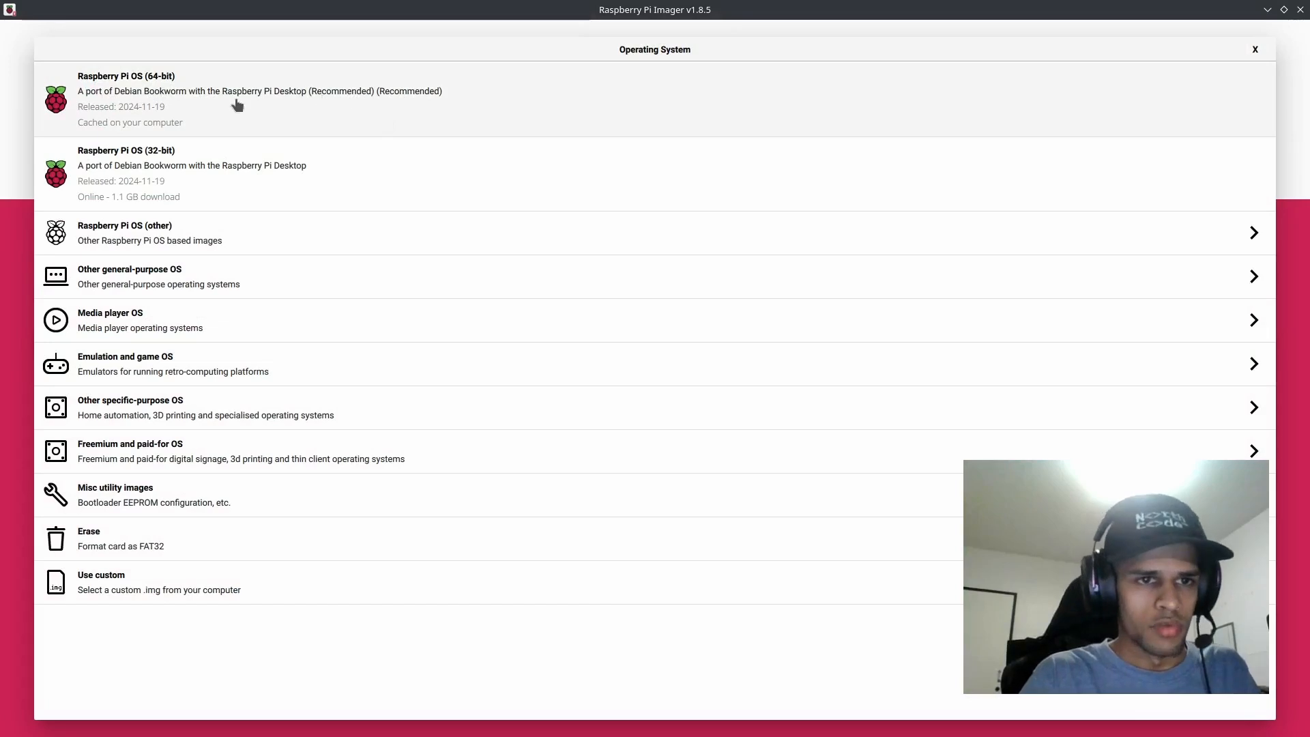
left_click(176, 95)
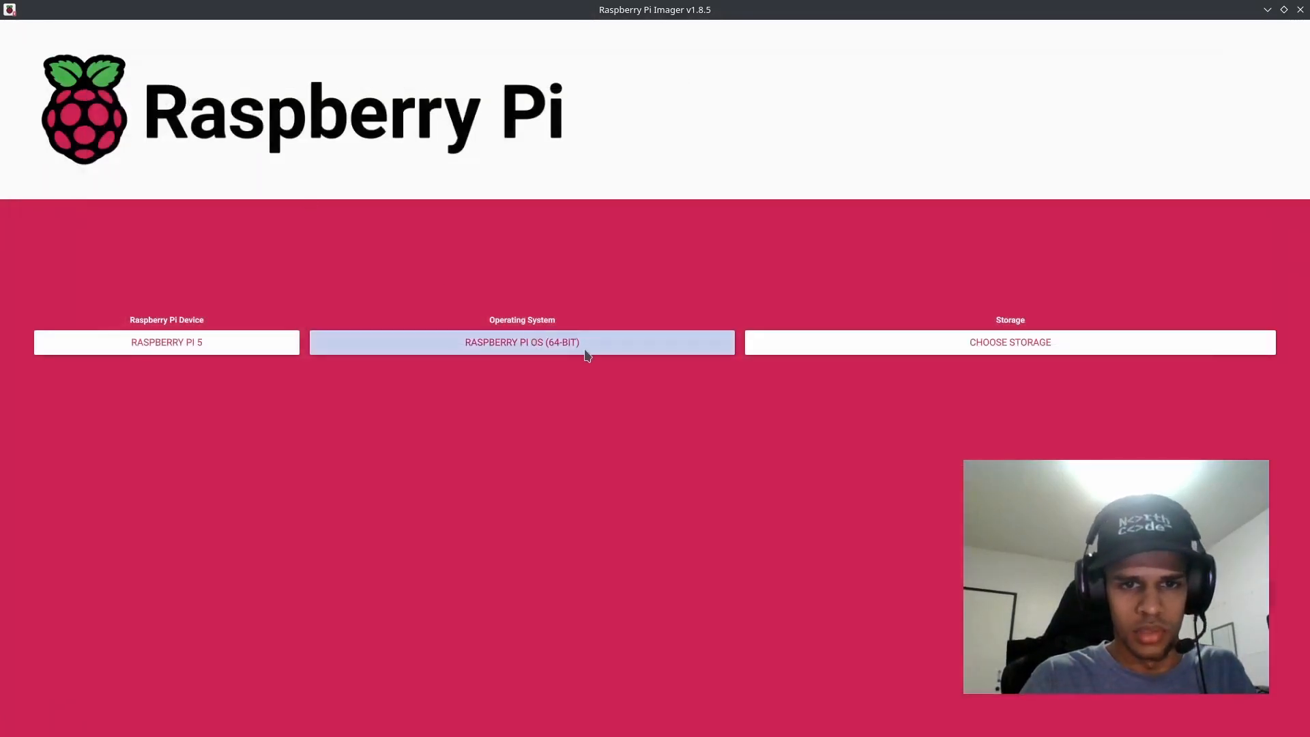
left_click(524, 343)
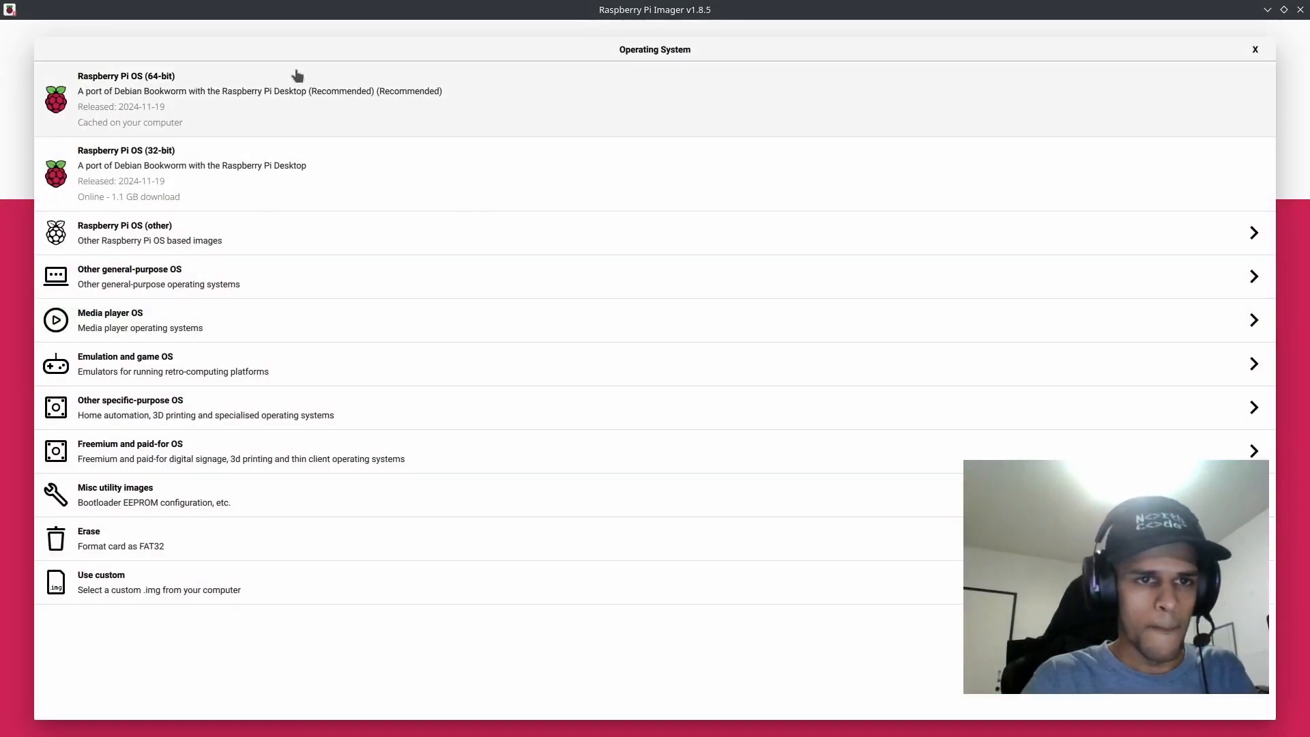
left_click(301, 98)
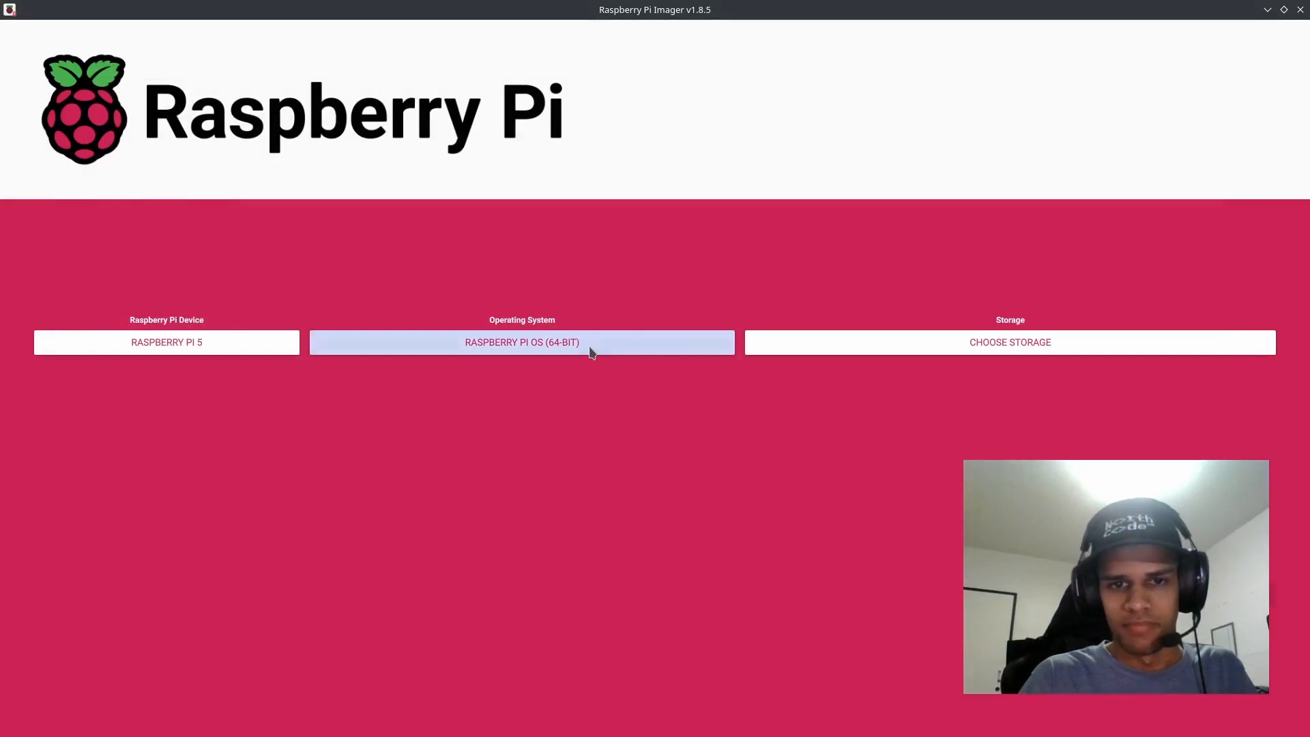
Step: Look through the other Raspberry Pi OS based images and keep Raspberry Pi OS (64-bit) selected
left_click(555, 345)
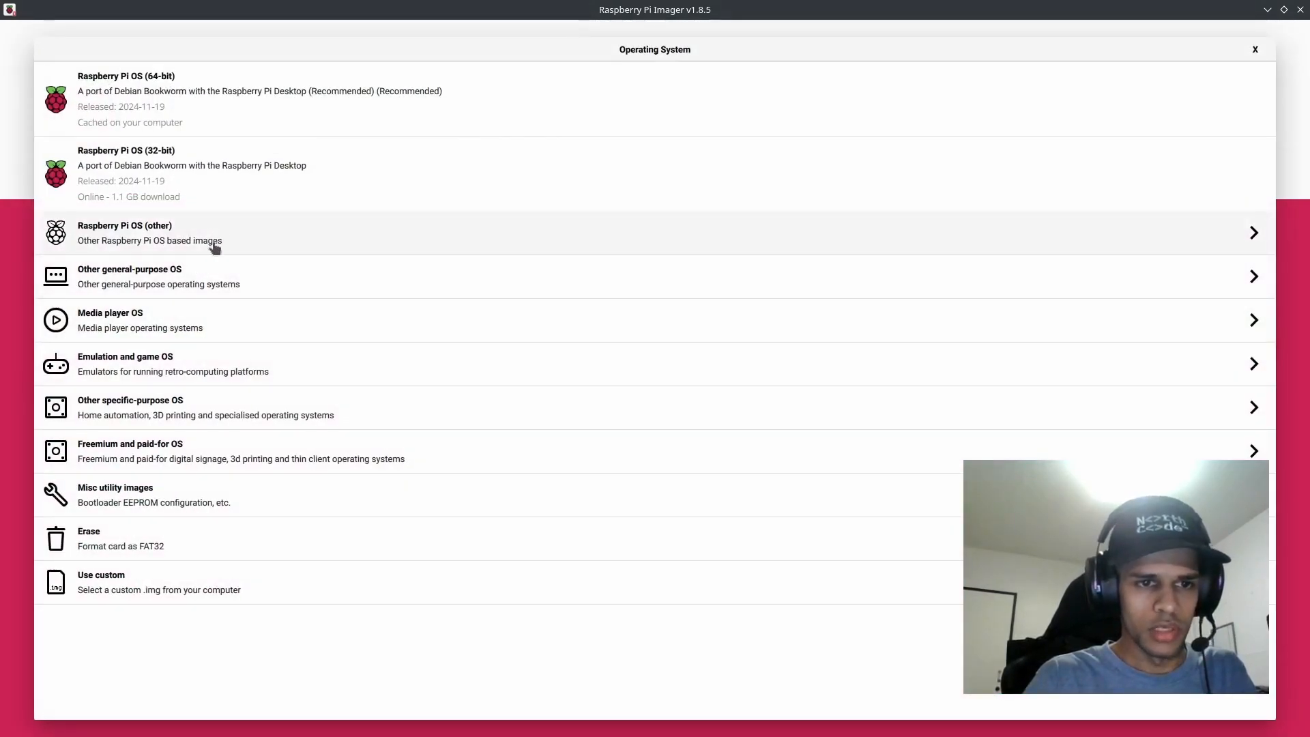
left_click(220, 241)
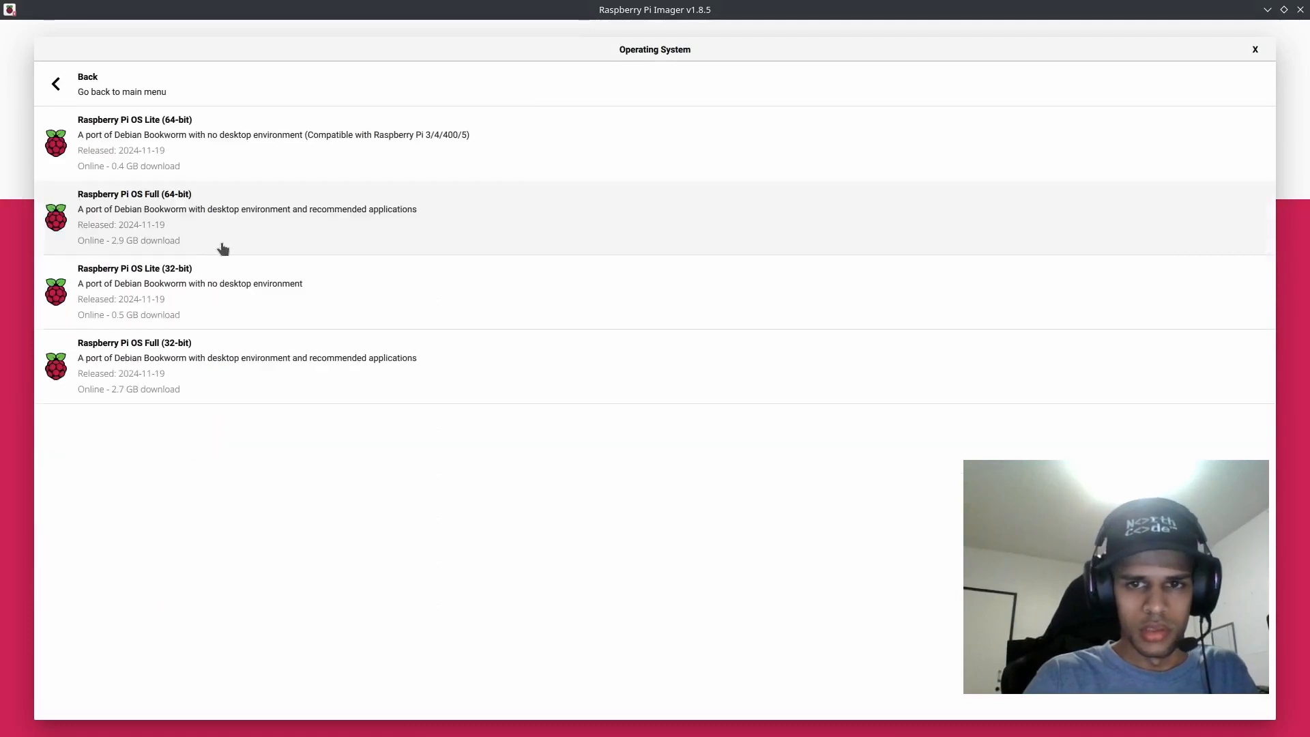
left_click(79, 91)
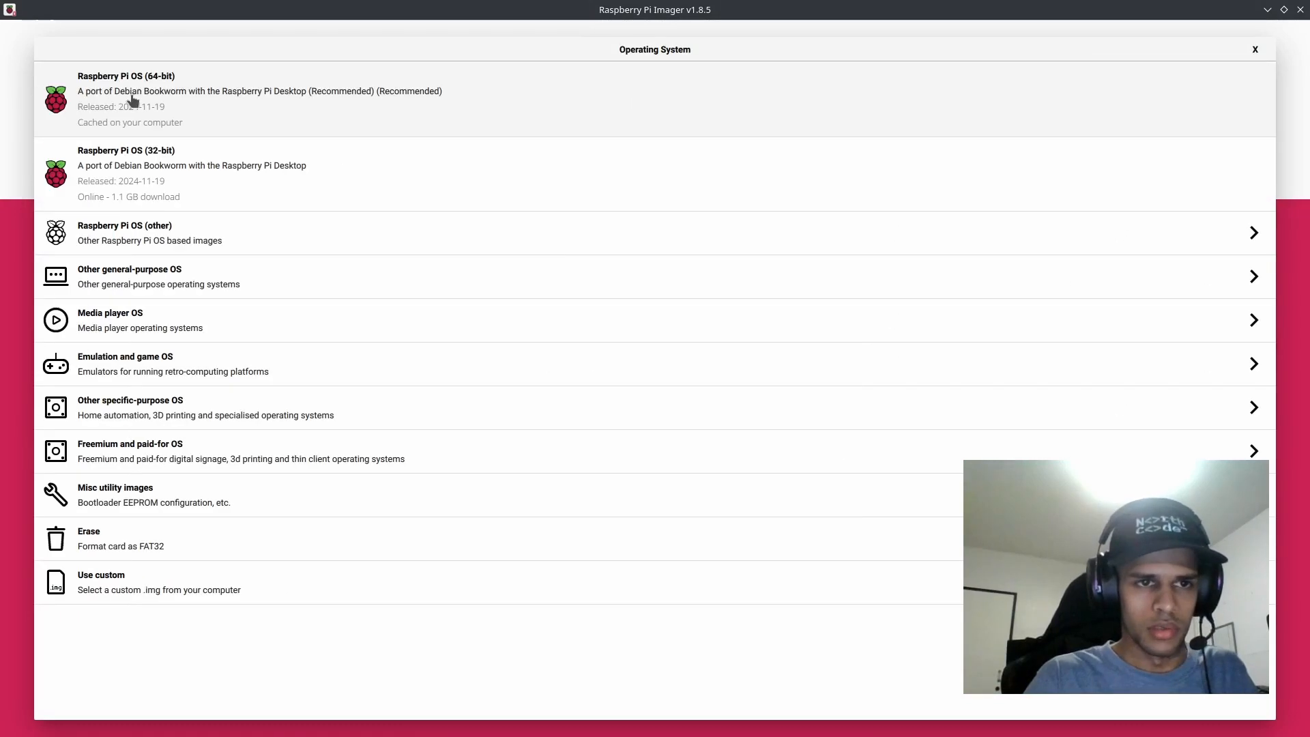
left_click(256, 101)
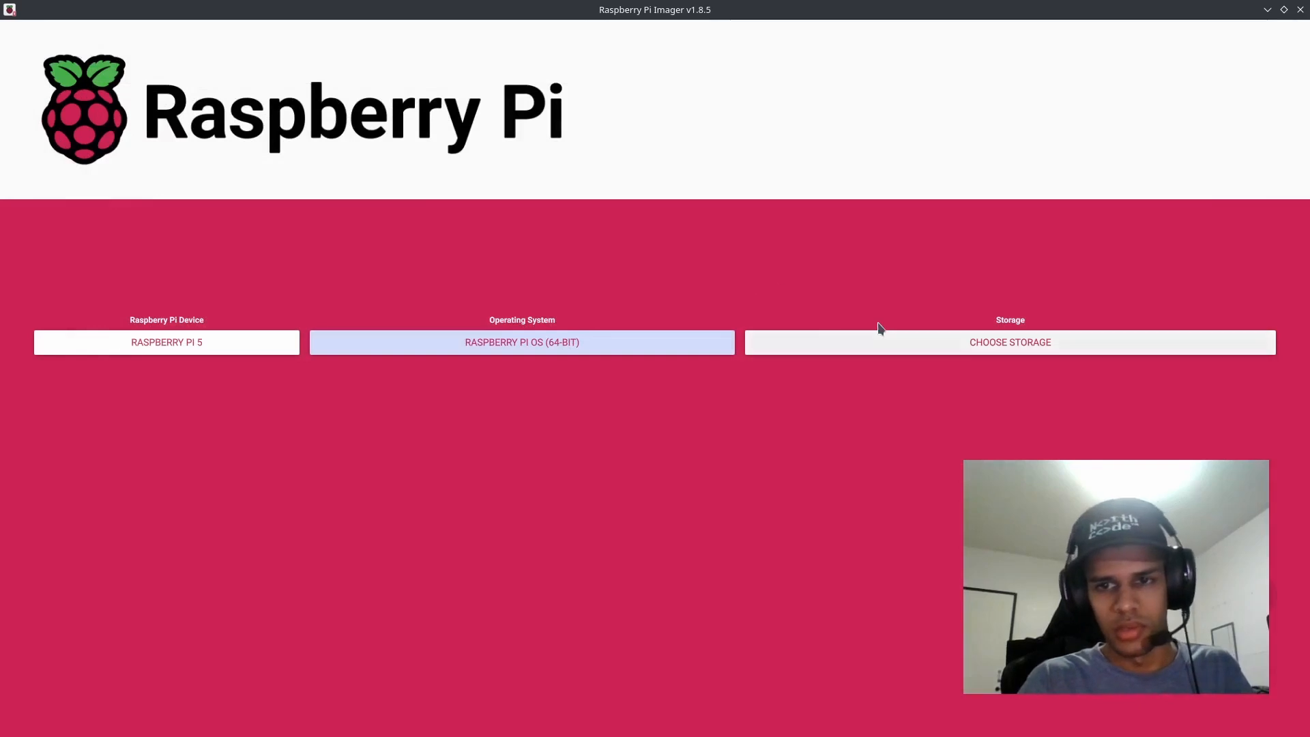
Step: Select the 15.7 GB Multiple Card Reader (bootfs, rootfs) as the storage
left_click(878, 353)
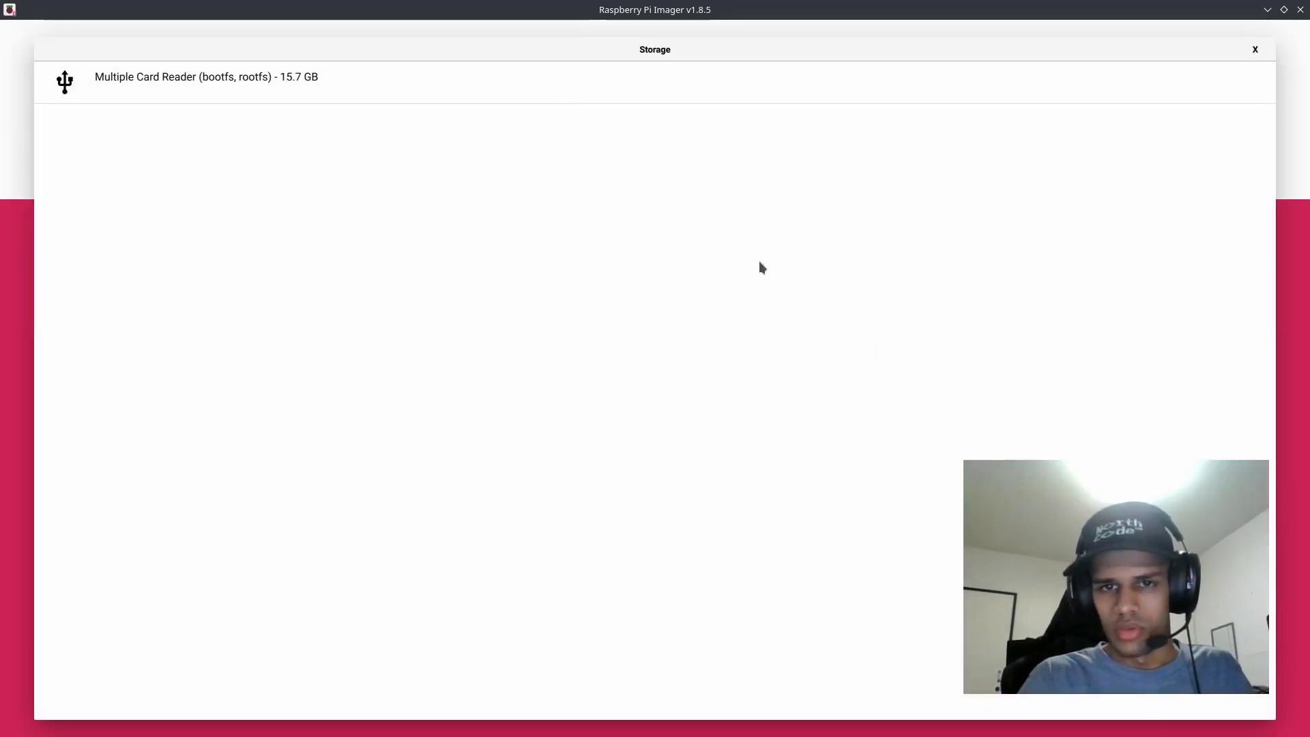
left_click(298, 87)
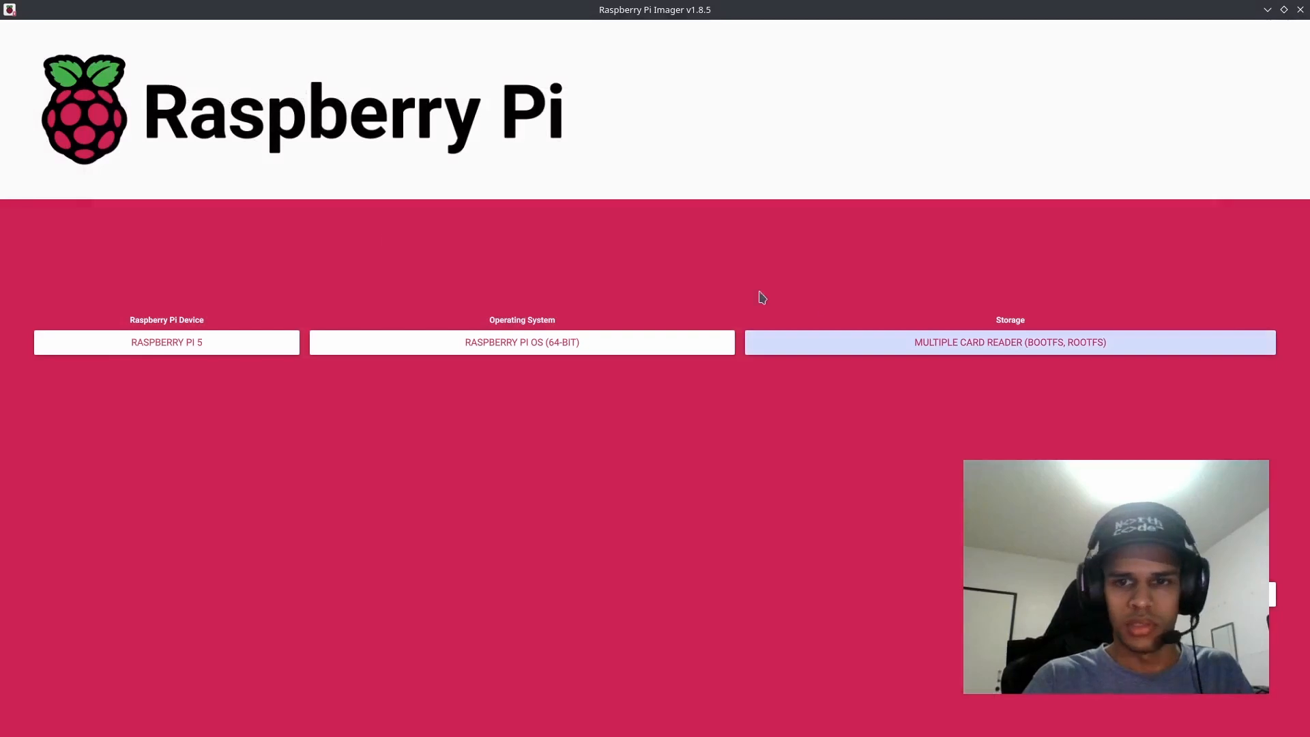
Step: Continue to the OS customisation settings and review the finishing options, SSH service and general settings
left_click(1221, 593)
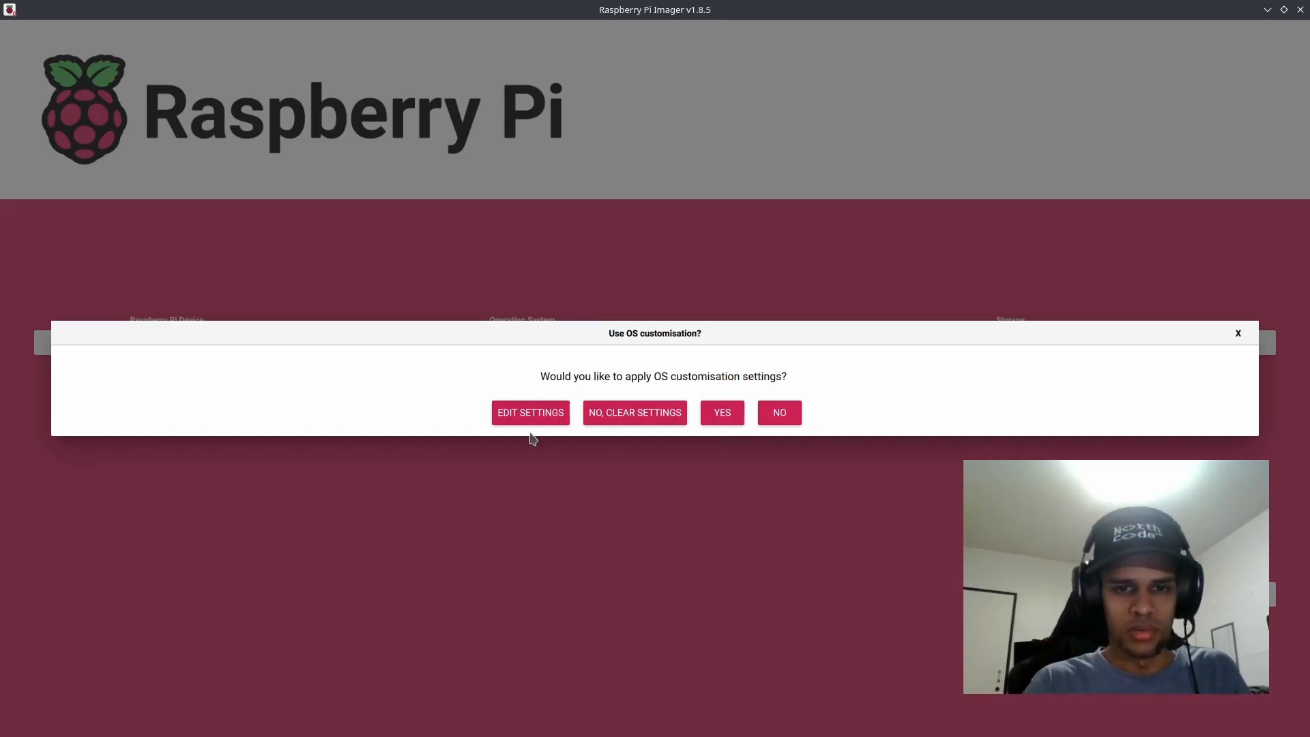
left_click(509, 415)
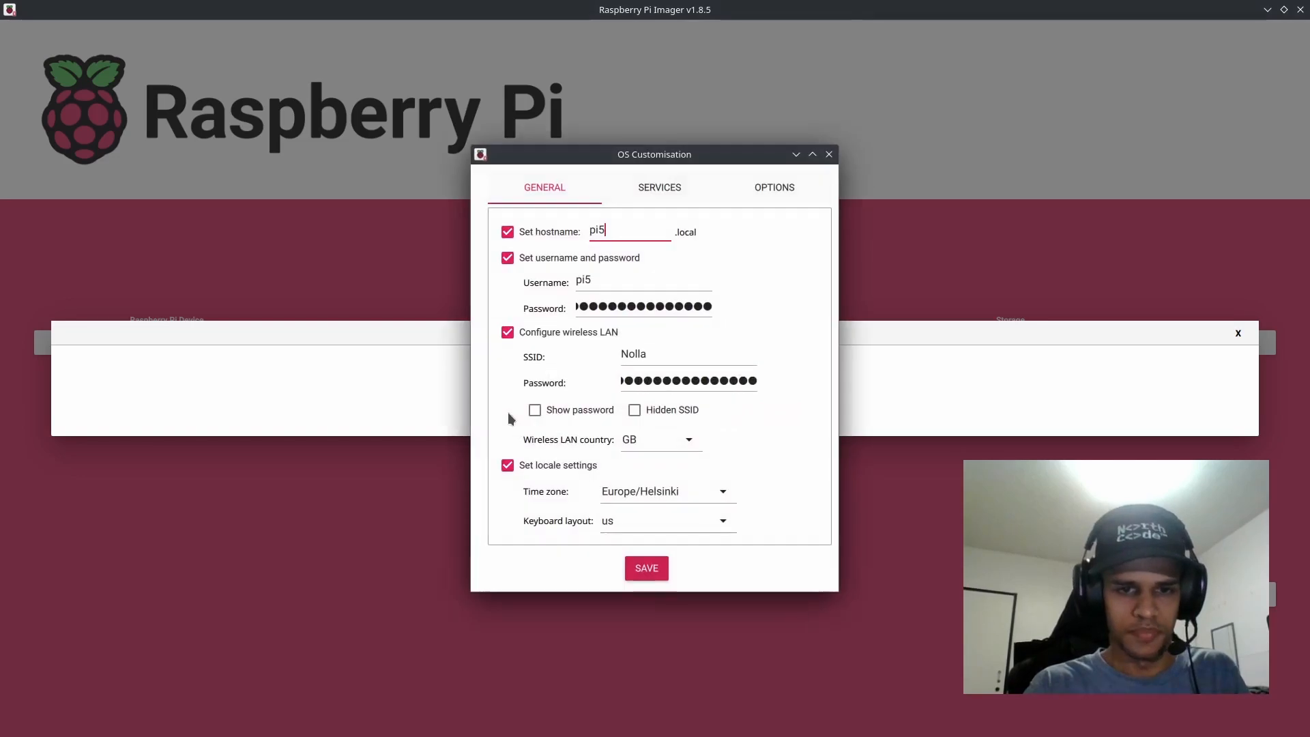
left_click(777, 187)
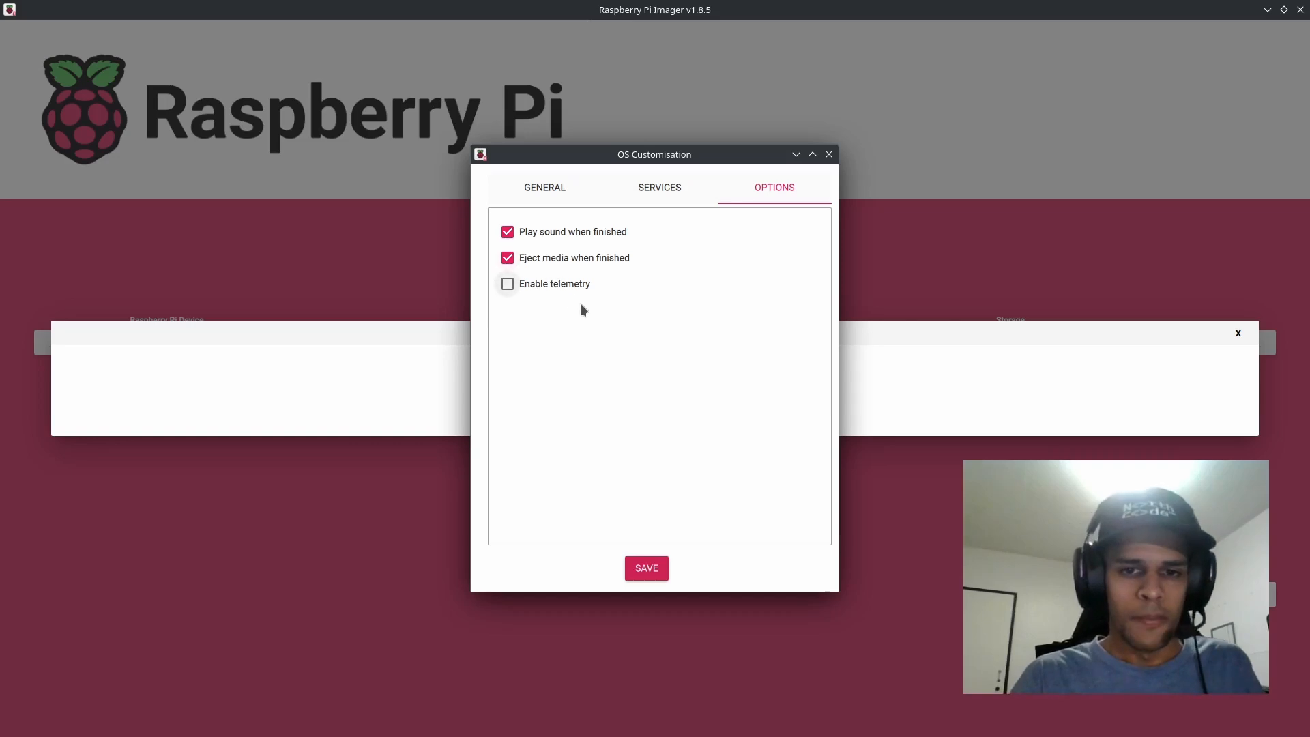
left_click(658, 189)
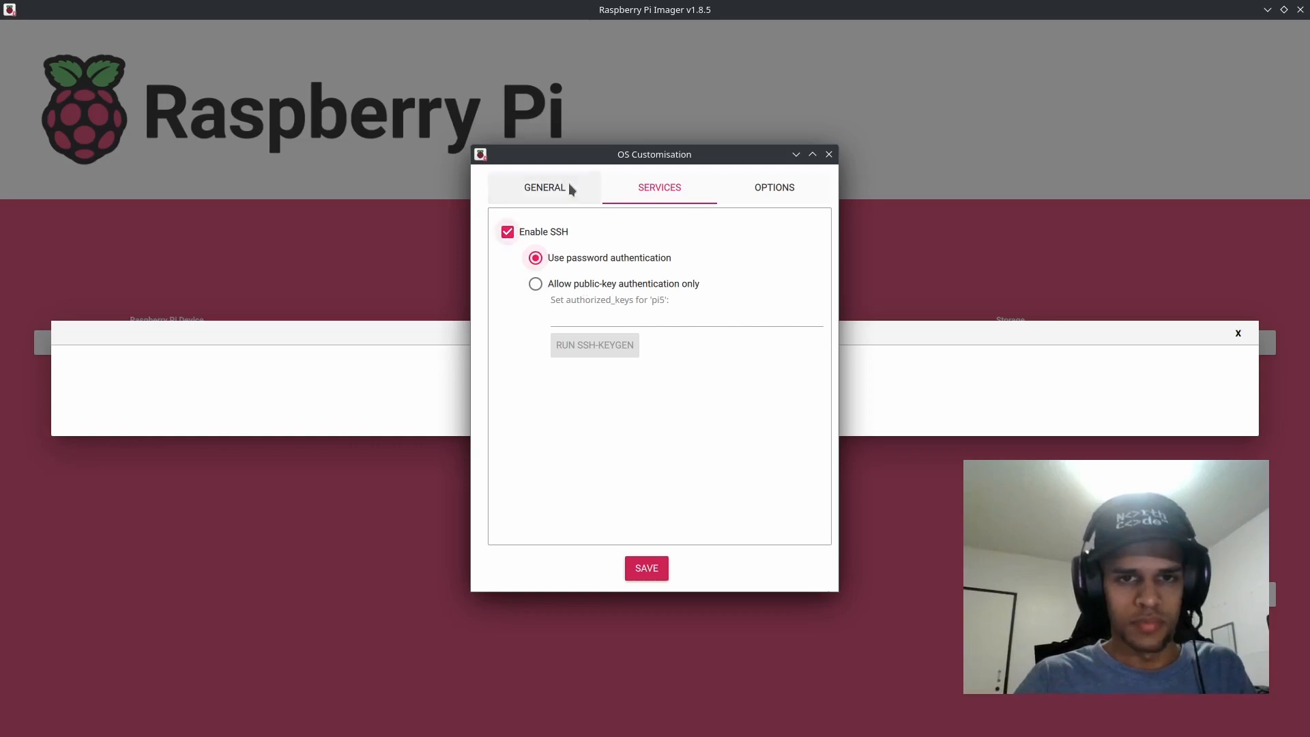
left_click(551, 190)
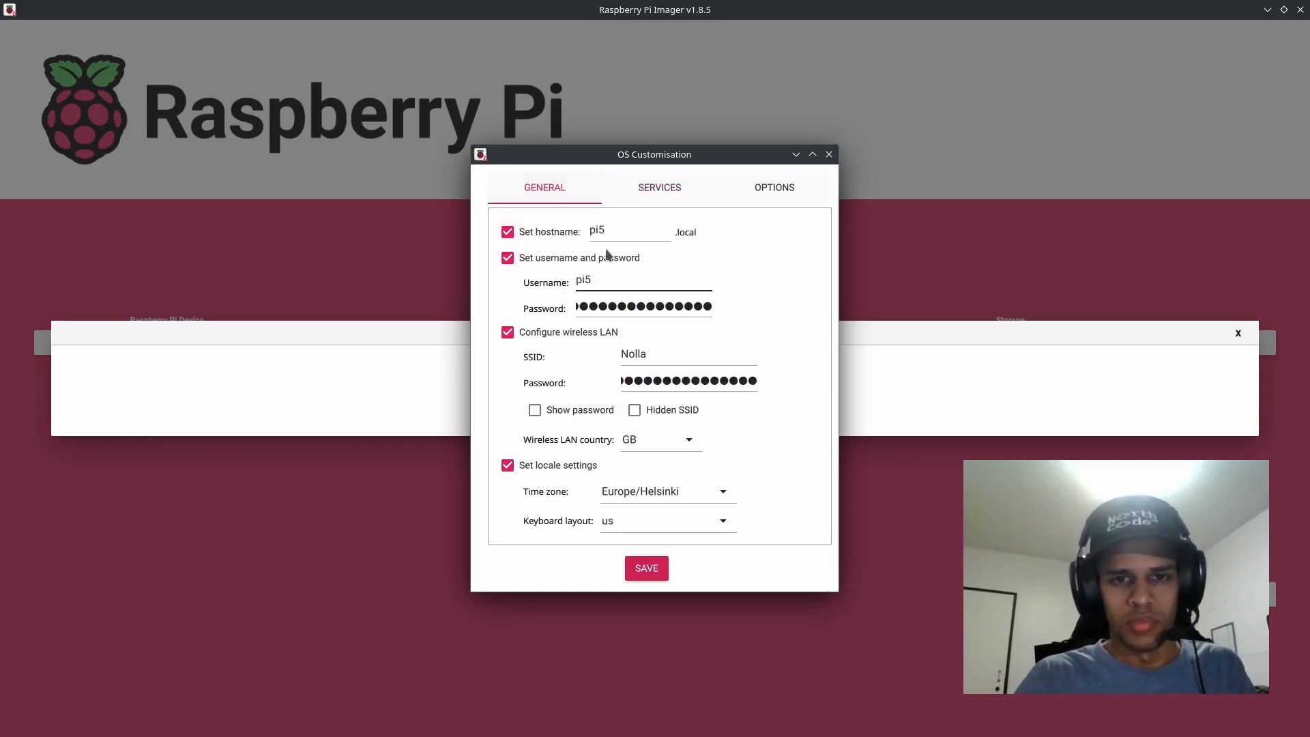
left_click_drag(659, 230, 557, 229)
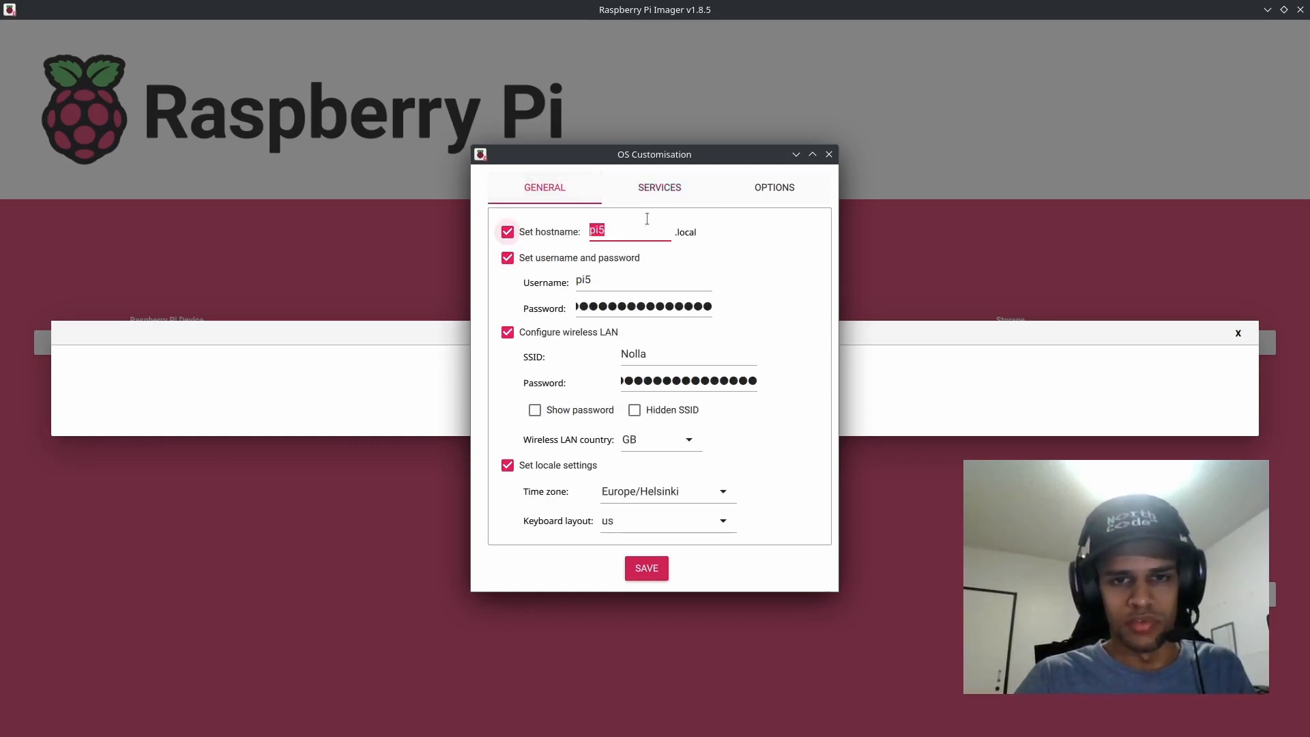
left_click(630, 237)
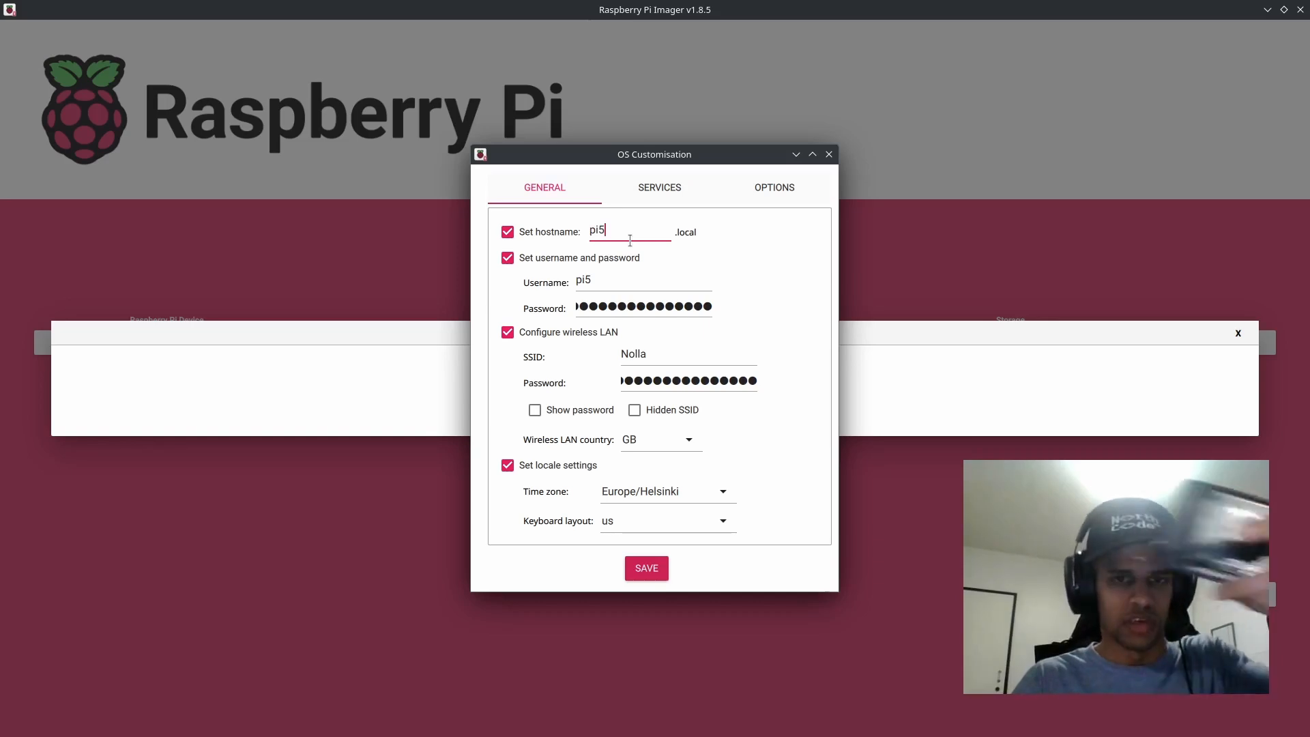
left_click_drag(623, 237, 566, 231)
left_click(651, 235)
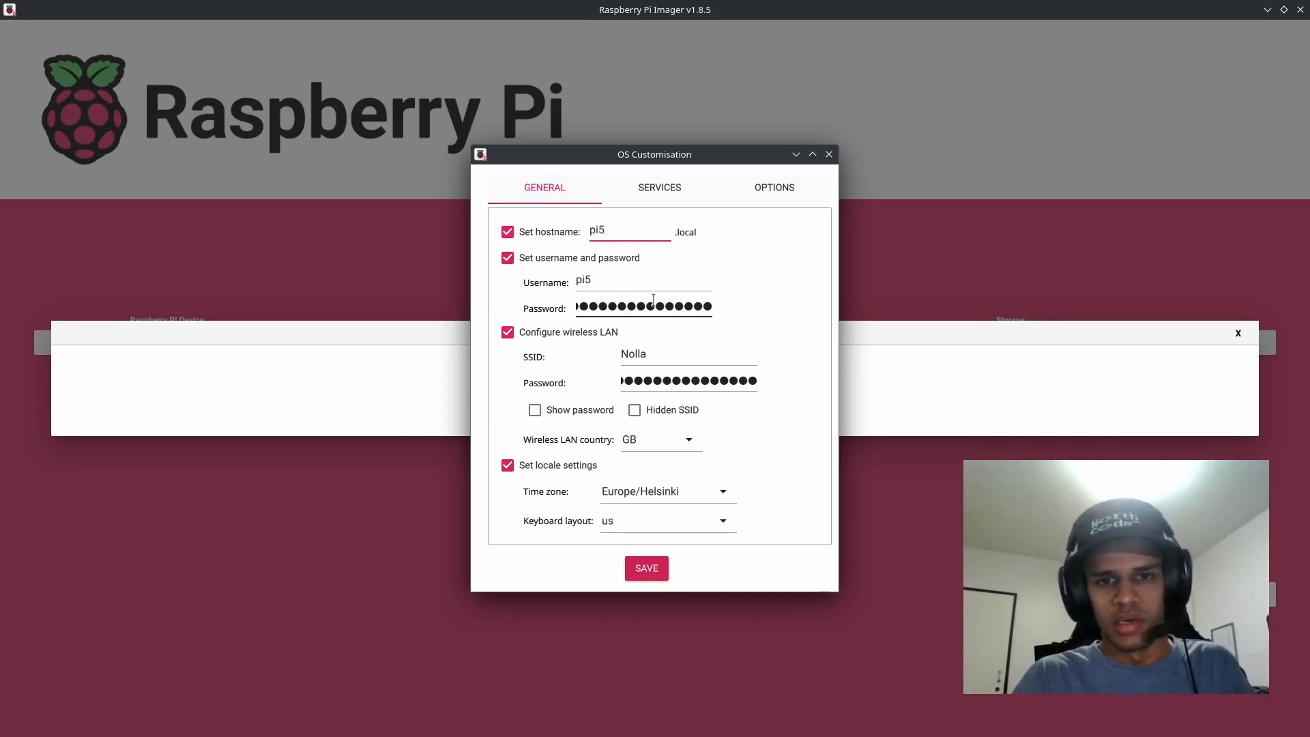
left_click_drag(670, 355, 603, 353)
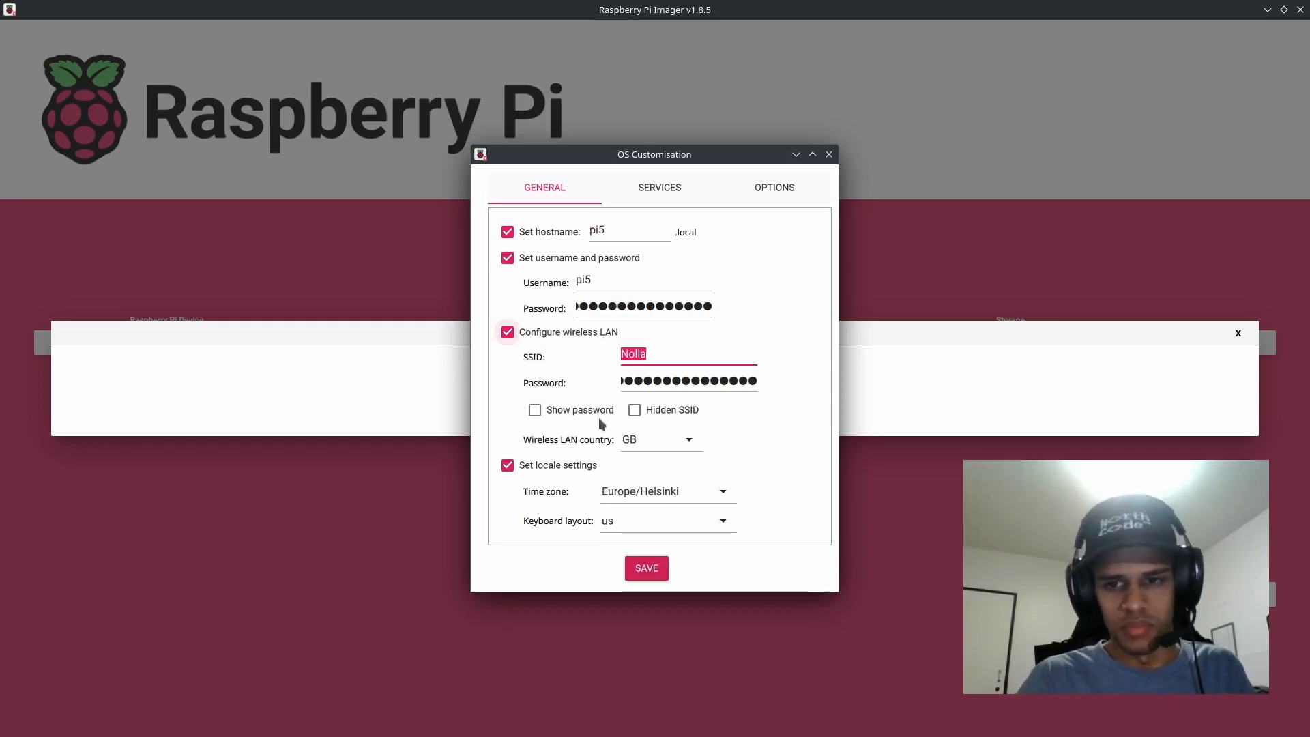
left_click(669, 356)
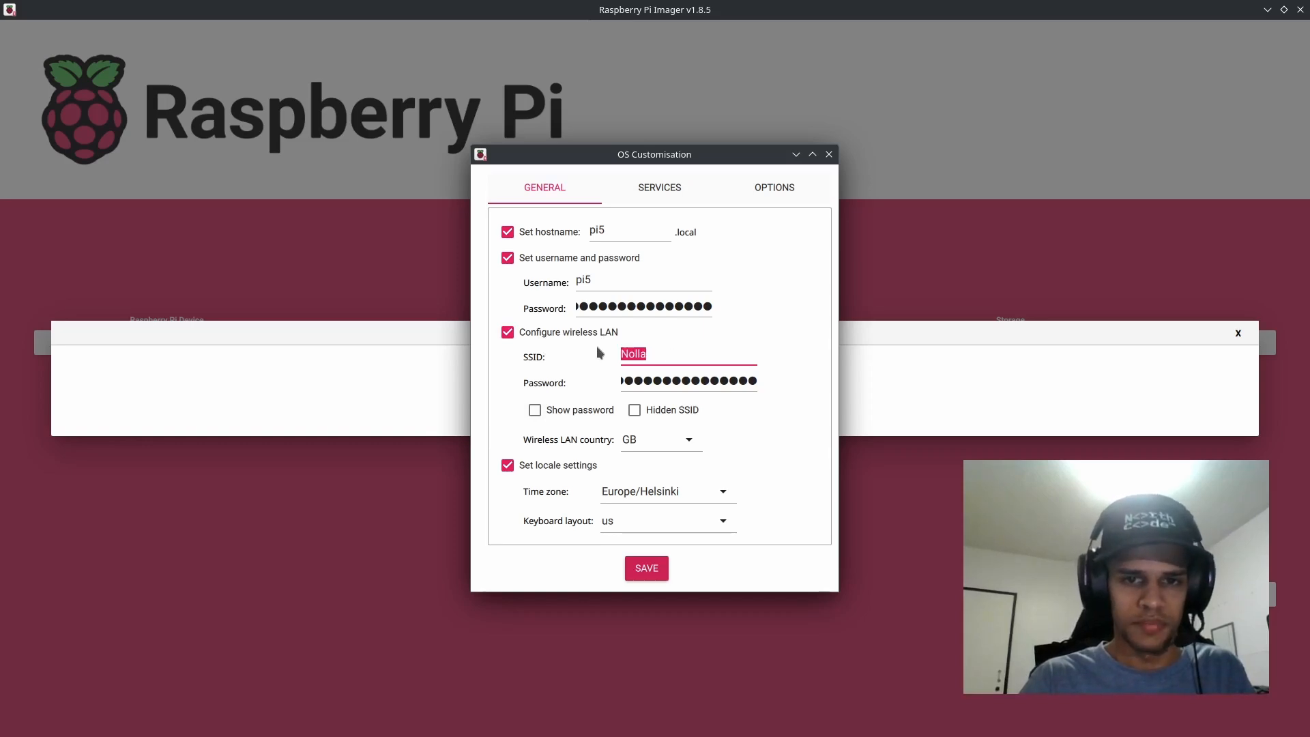
Step: Clear the stored wireless LAN password while keeping the SSID as it is
left_click(665, 377)
key("BackSpace")
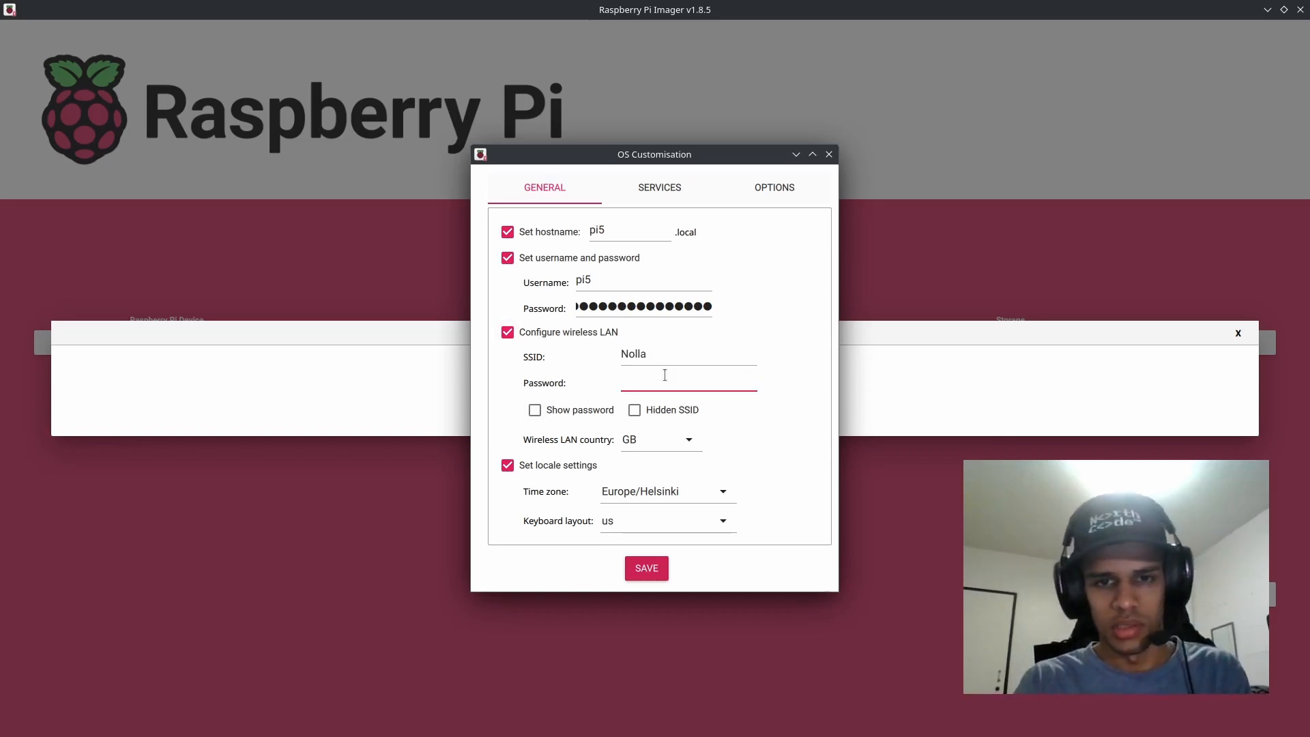
type("●")
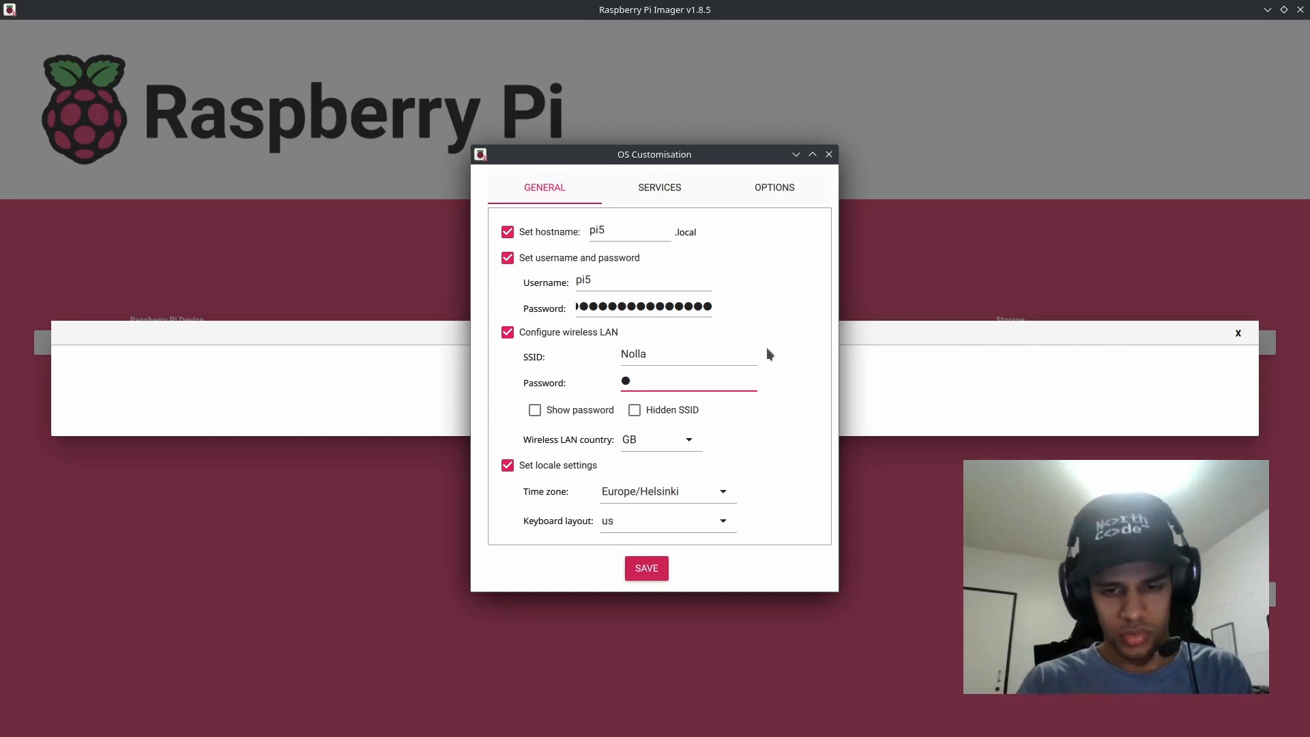
key("BackSpace")
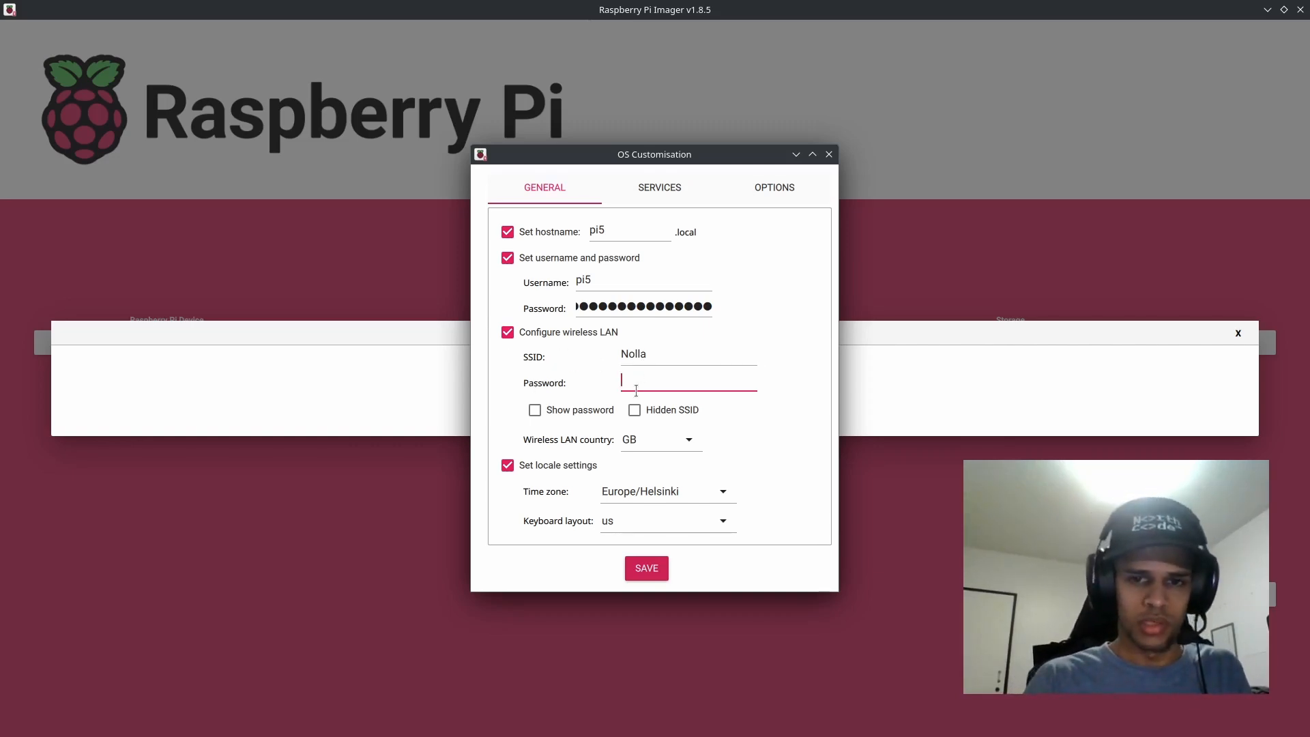
Step: Check the SSID against the computer's list of wireless networks and return to the wireless LAN password
left_click_drag(648, 358, 590, 352)
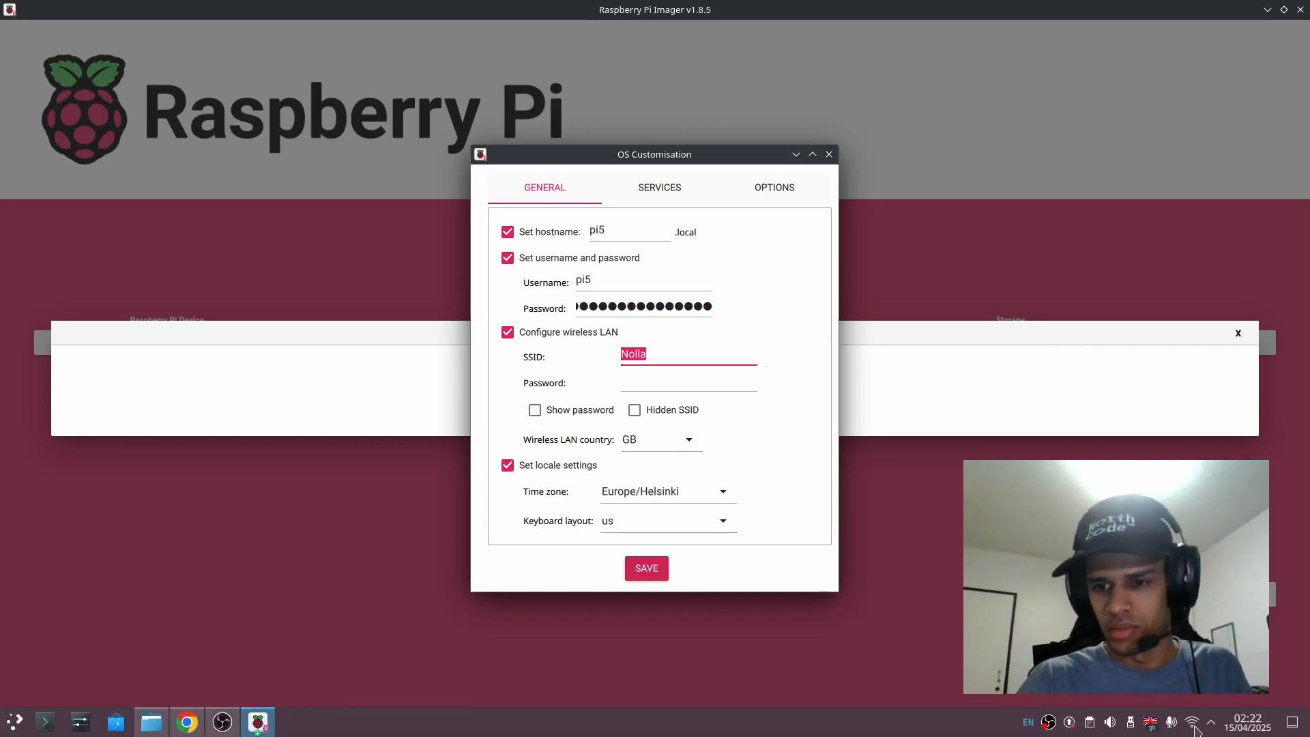
left_click(1193, 722)
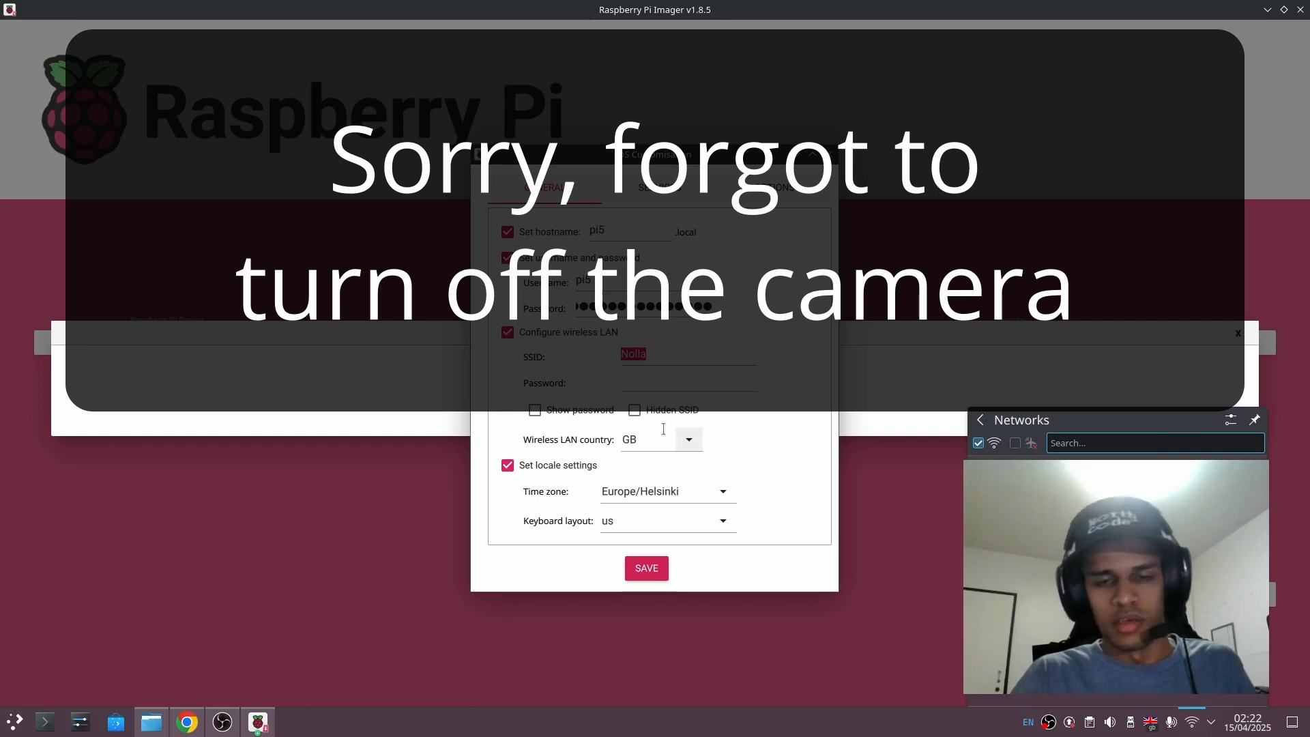
left_click(713, 384)
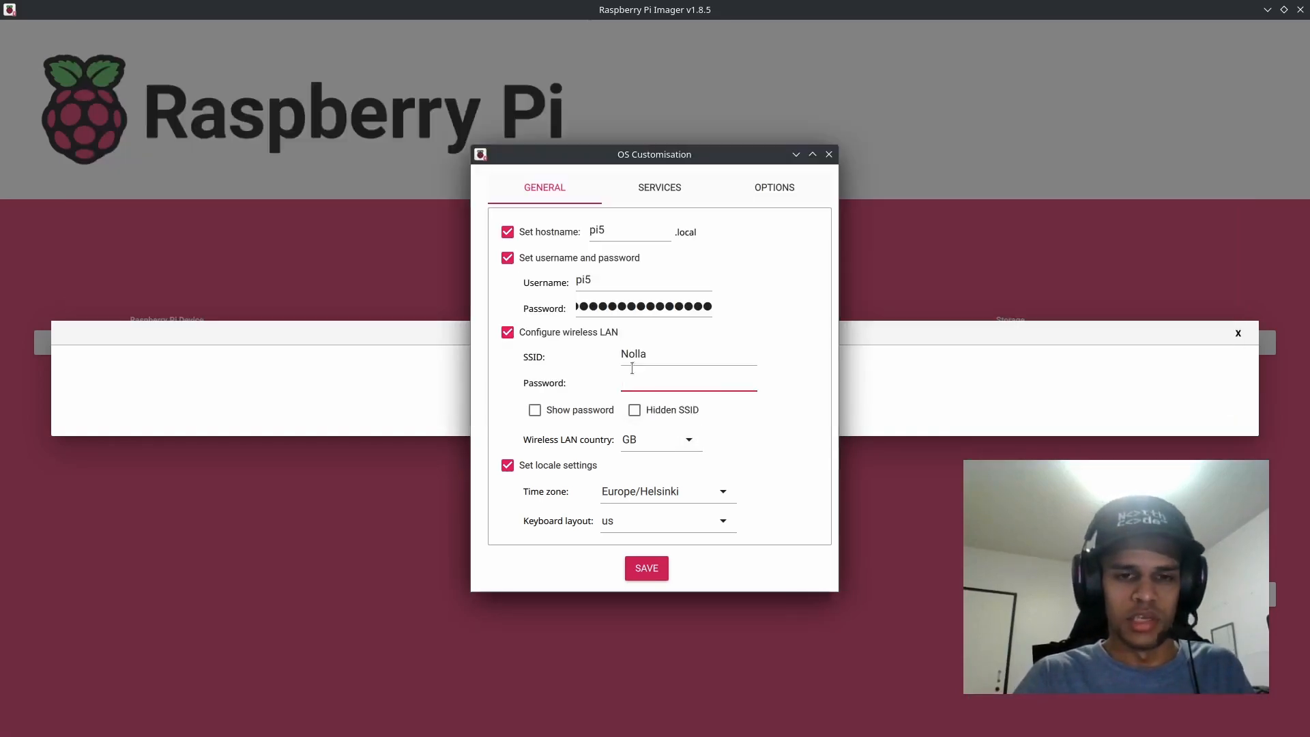
Step: Enter the wireless LAN password for the Nolla network
left_click_drag(669, 351, 564, 346)
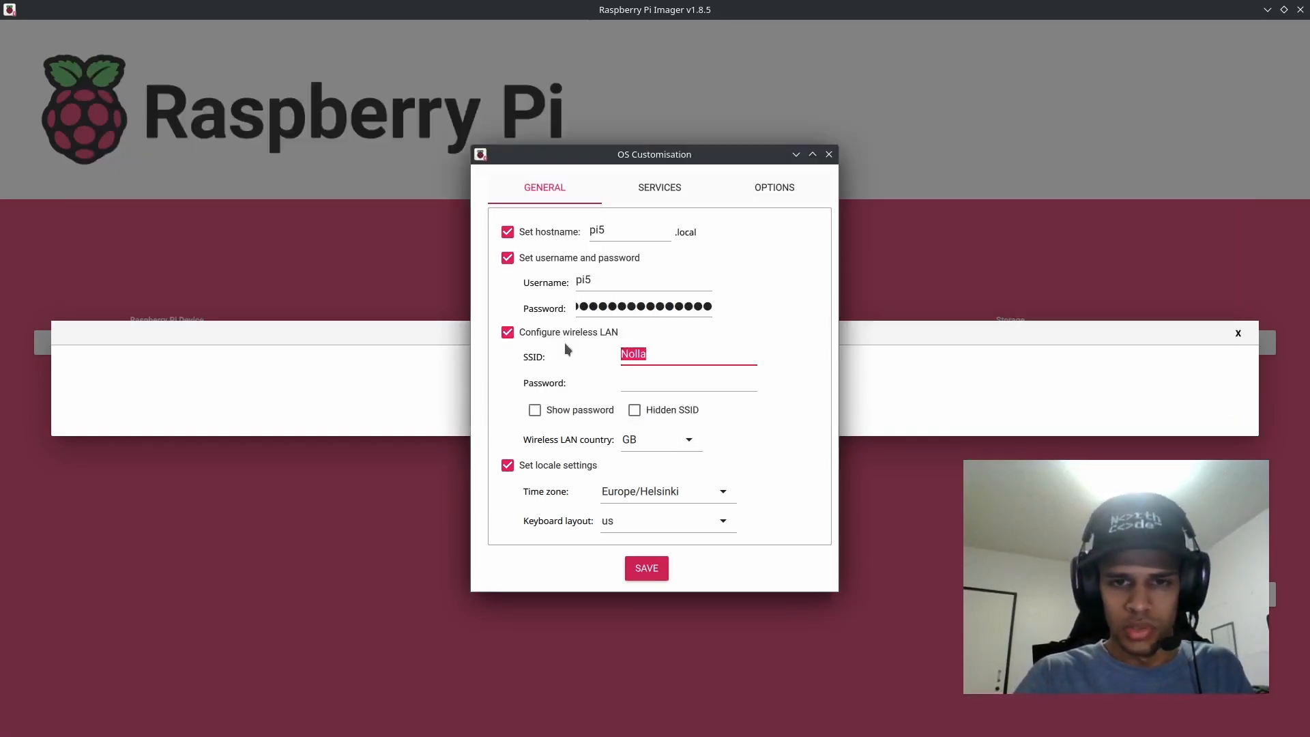
left_click(638, 378)
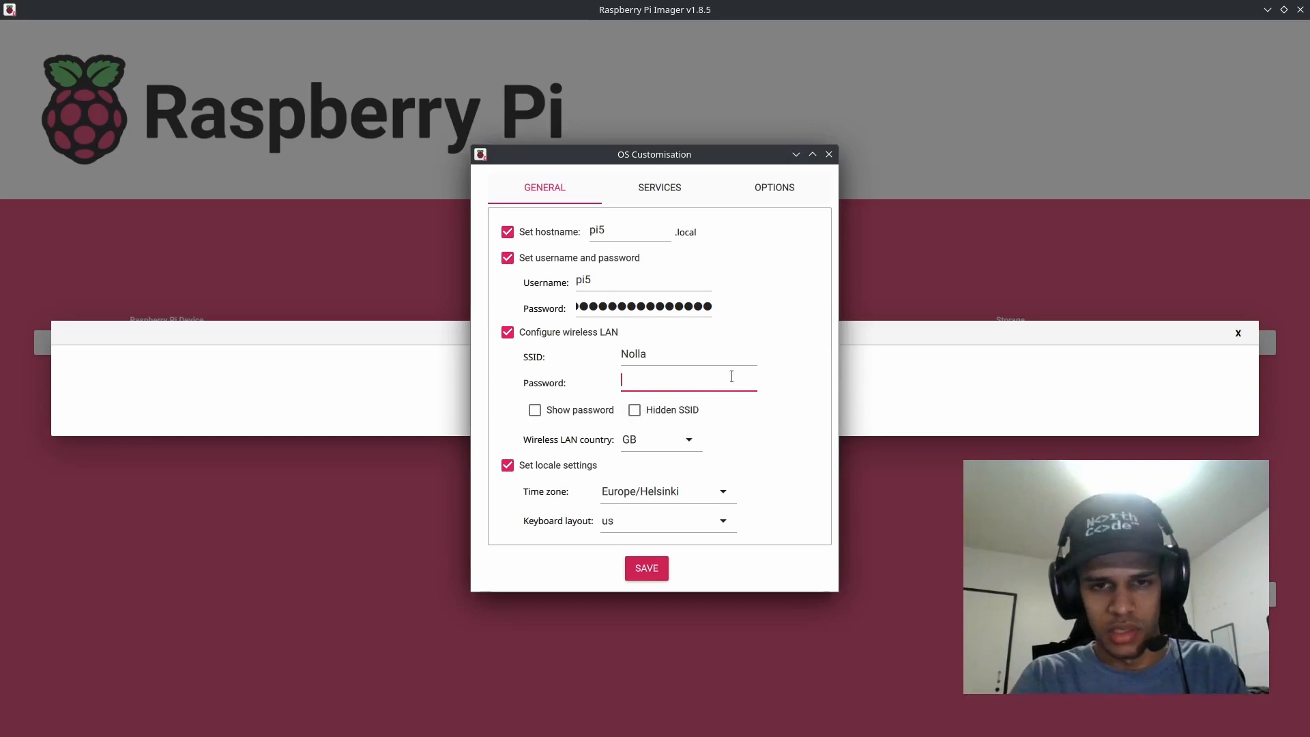
type("a")
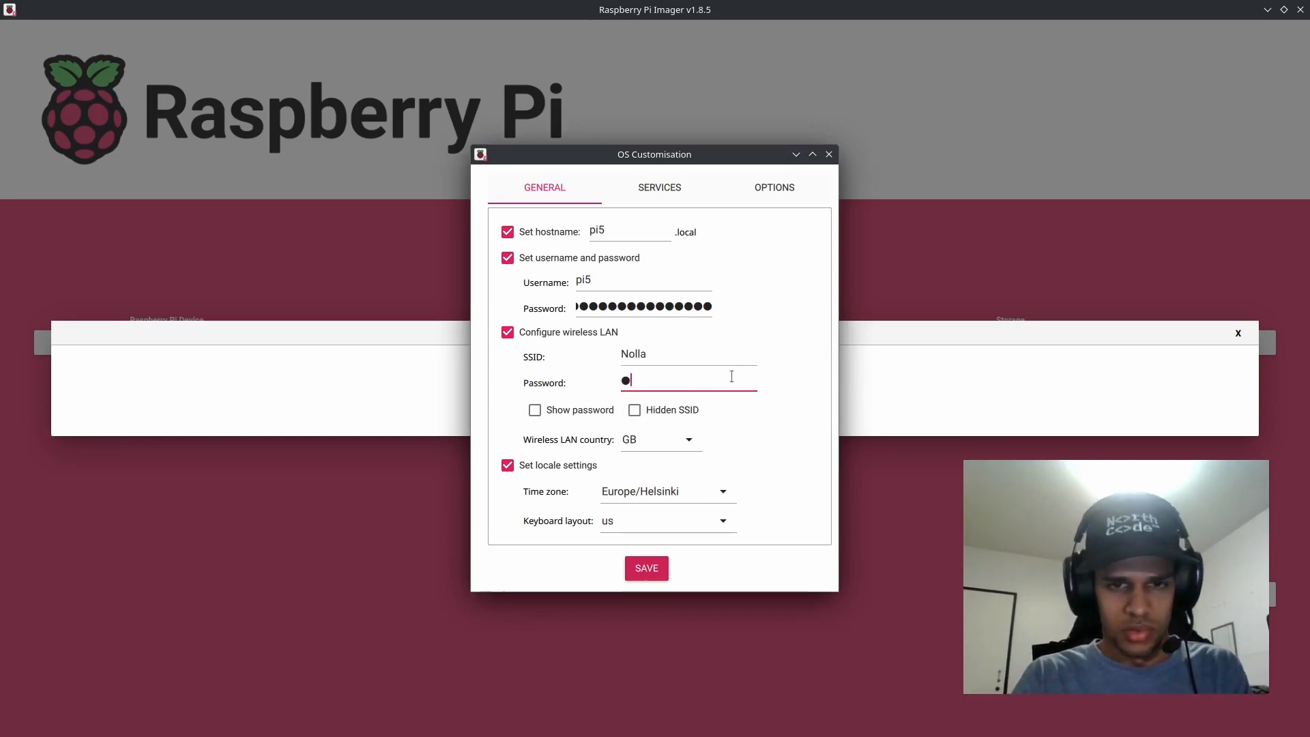
key("BackSpace")
type("aaaaa")
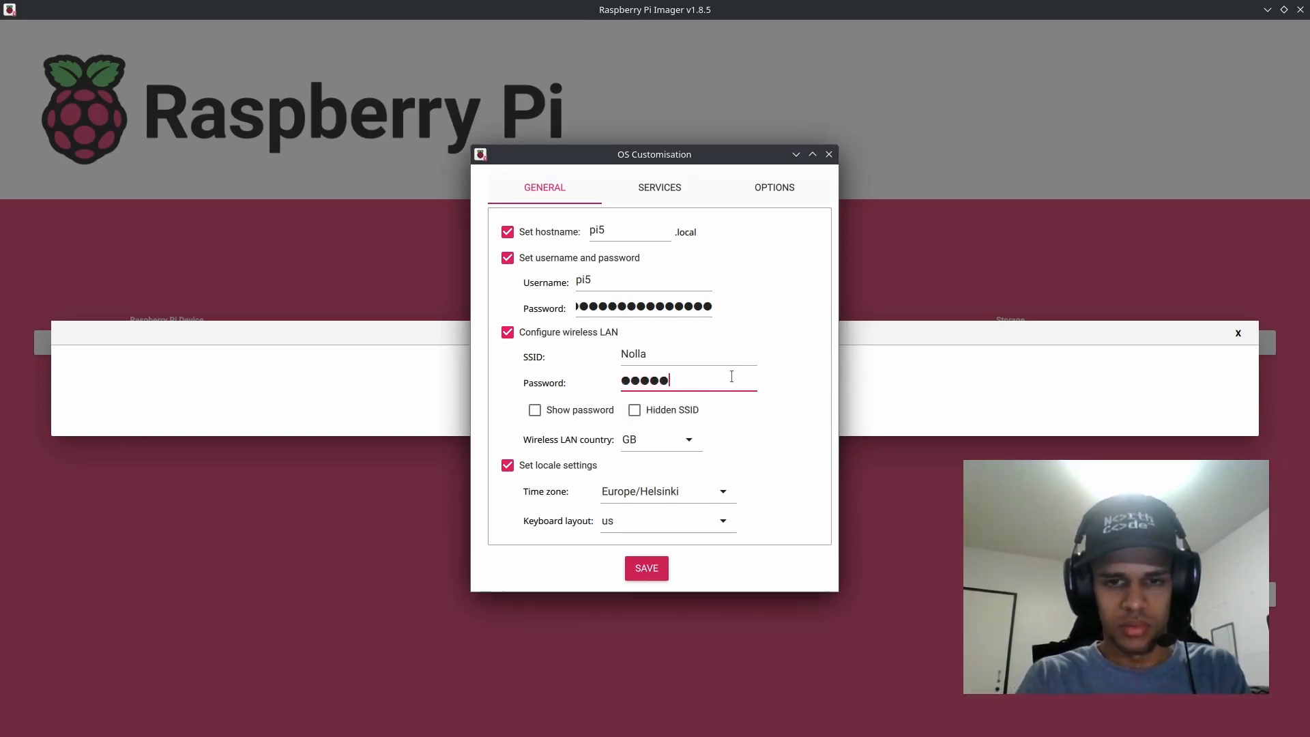
key("BackSpace")
key("BackSpace")
key("BackSpace")
key("BackSpace")
key("BackSpace")
type("aaaaaaa")
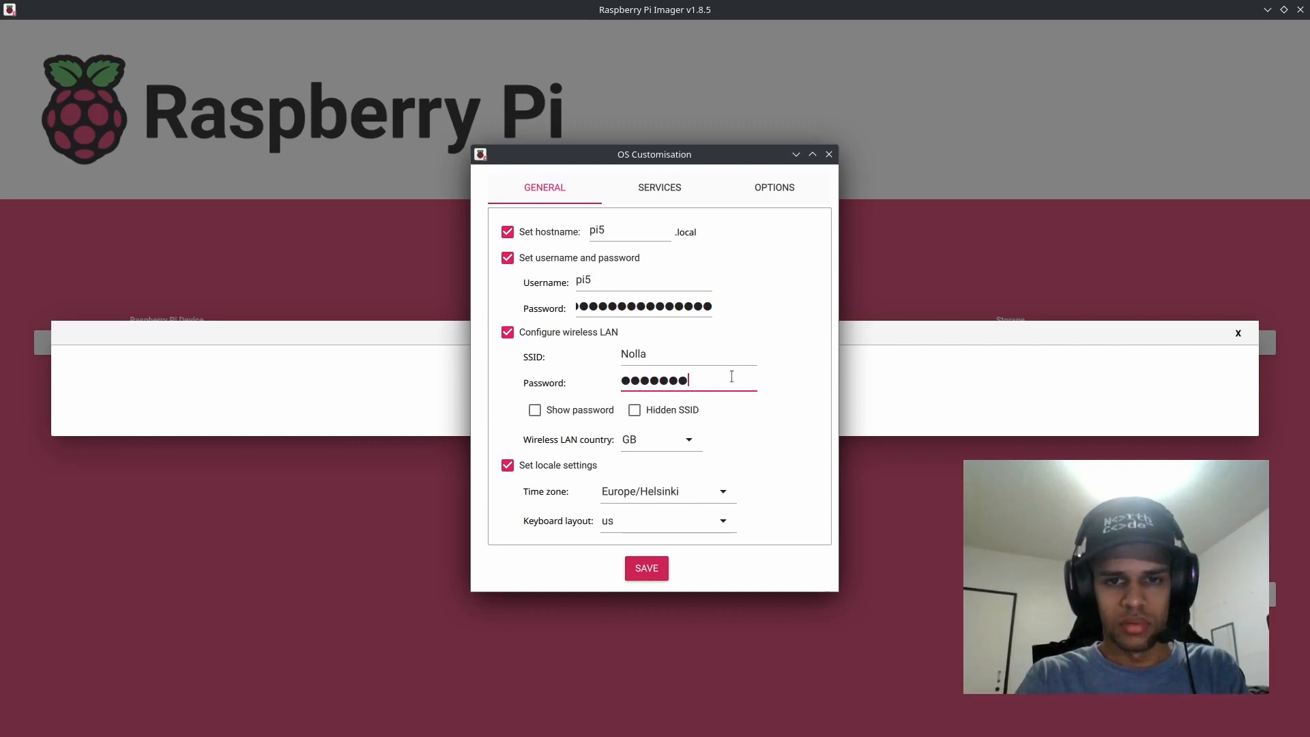
type("aaa")
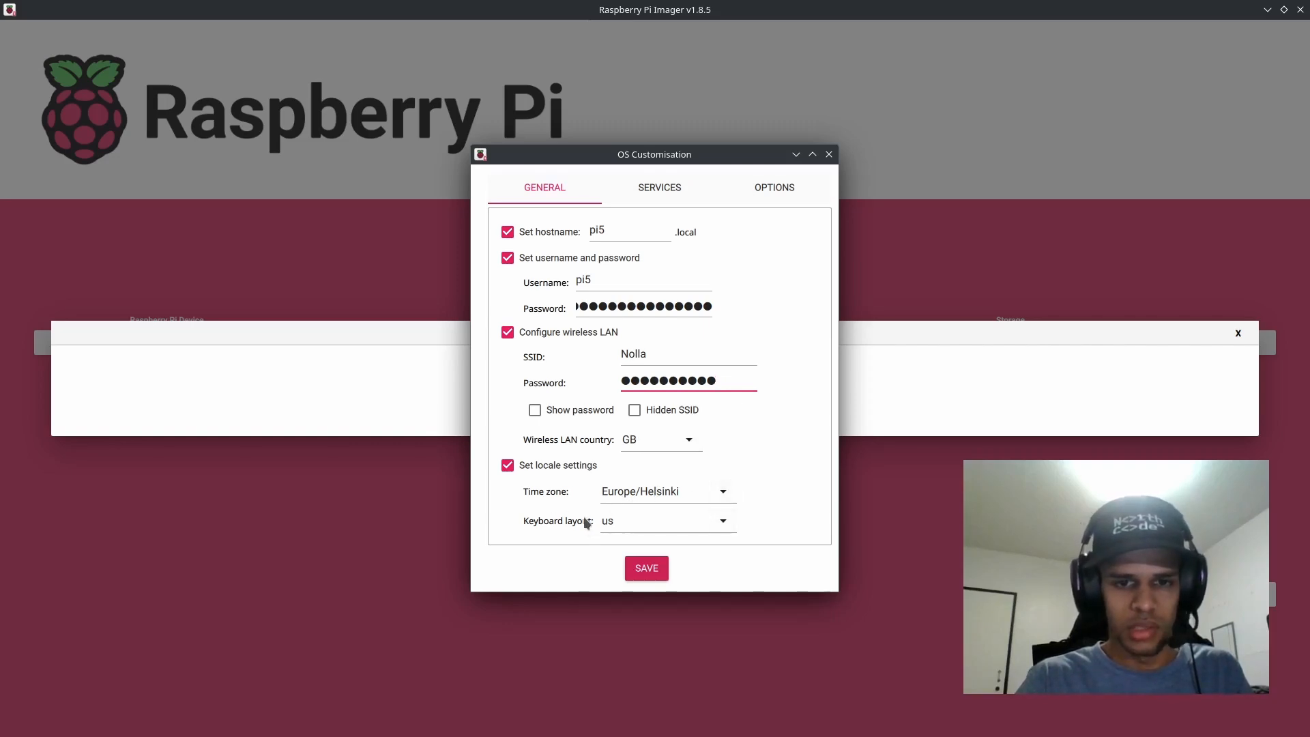
Step: Replace the account password for the pi5 user
double_click(643, 307)
key("BackSpace")
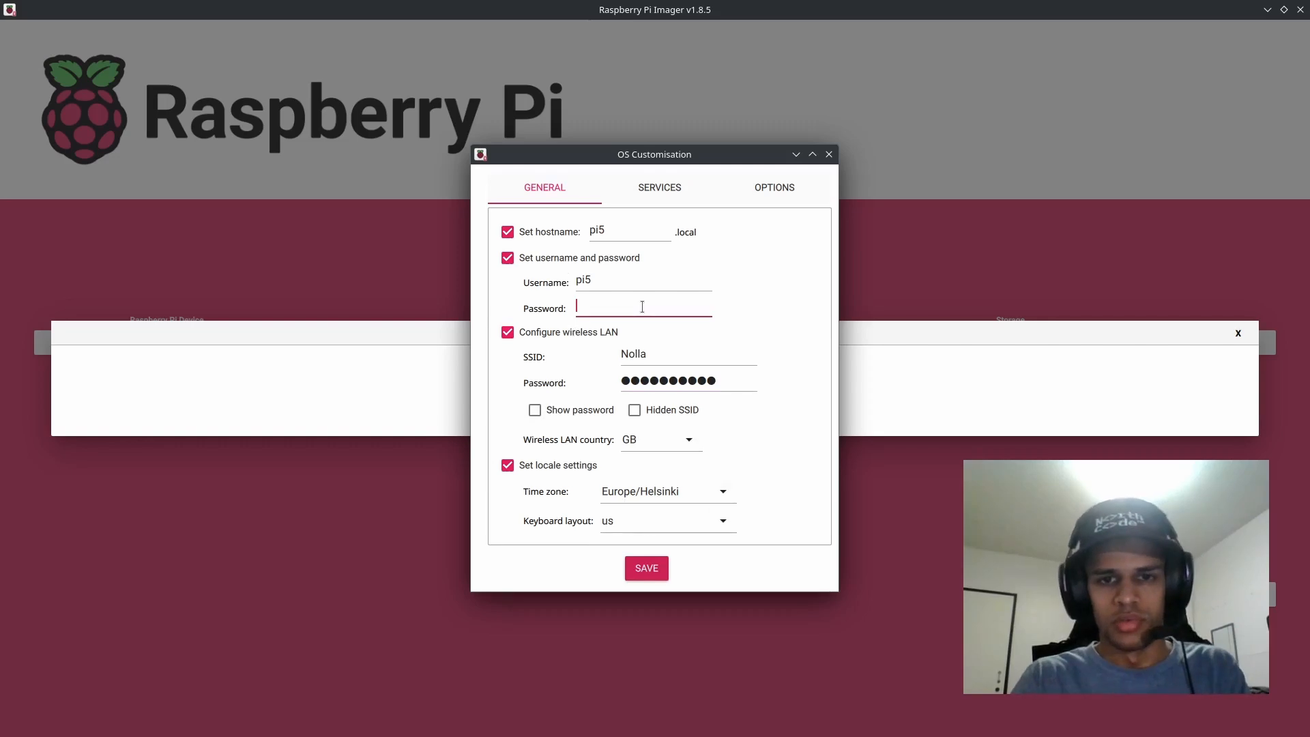
type("pi5")
double_click(624, 303)
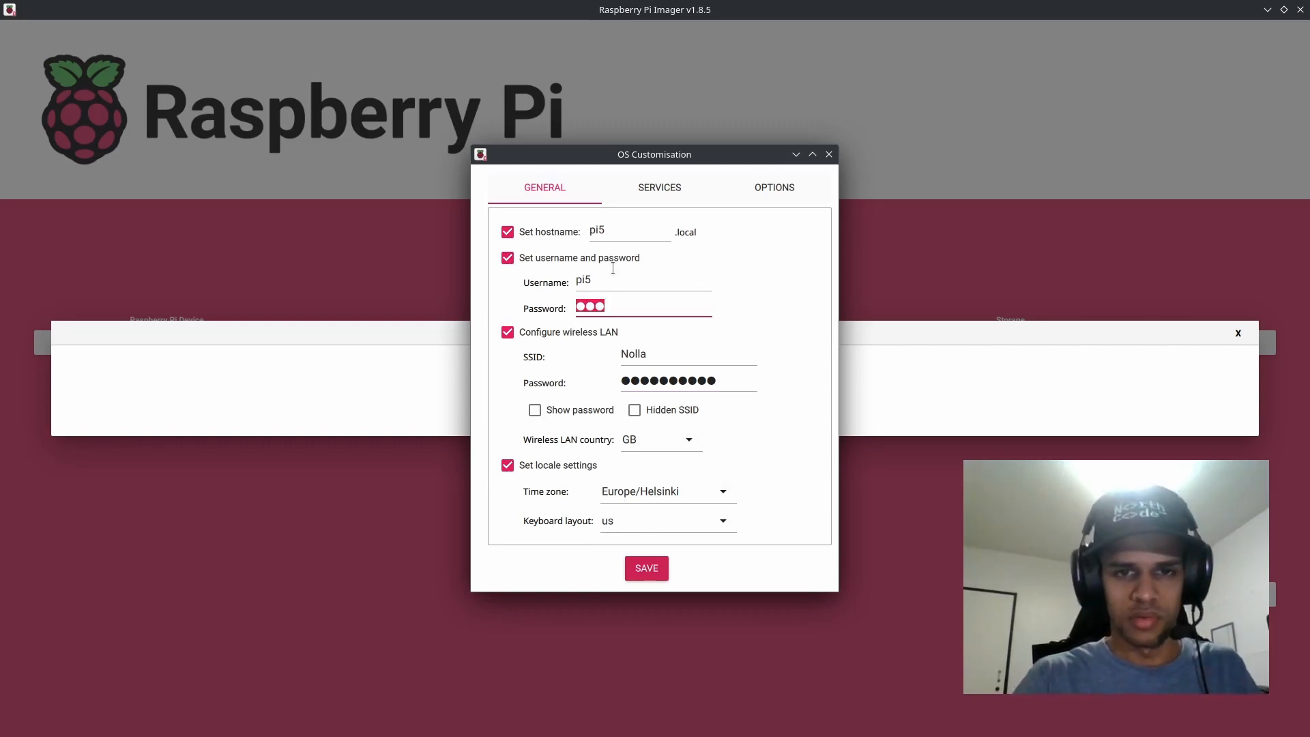
left_click_drag(611, 279, 489, 281)
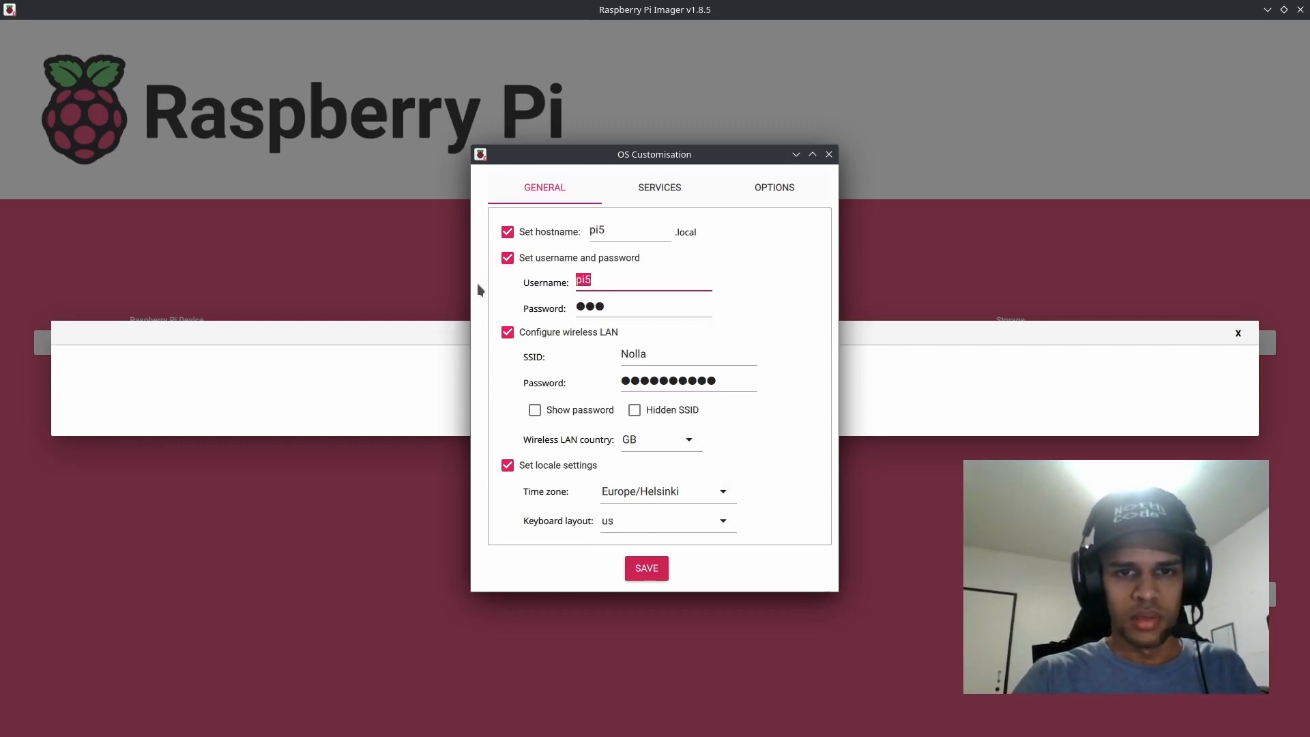
left_click(594, 232)
left_click_drag(576, 231, 557, 230)
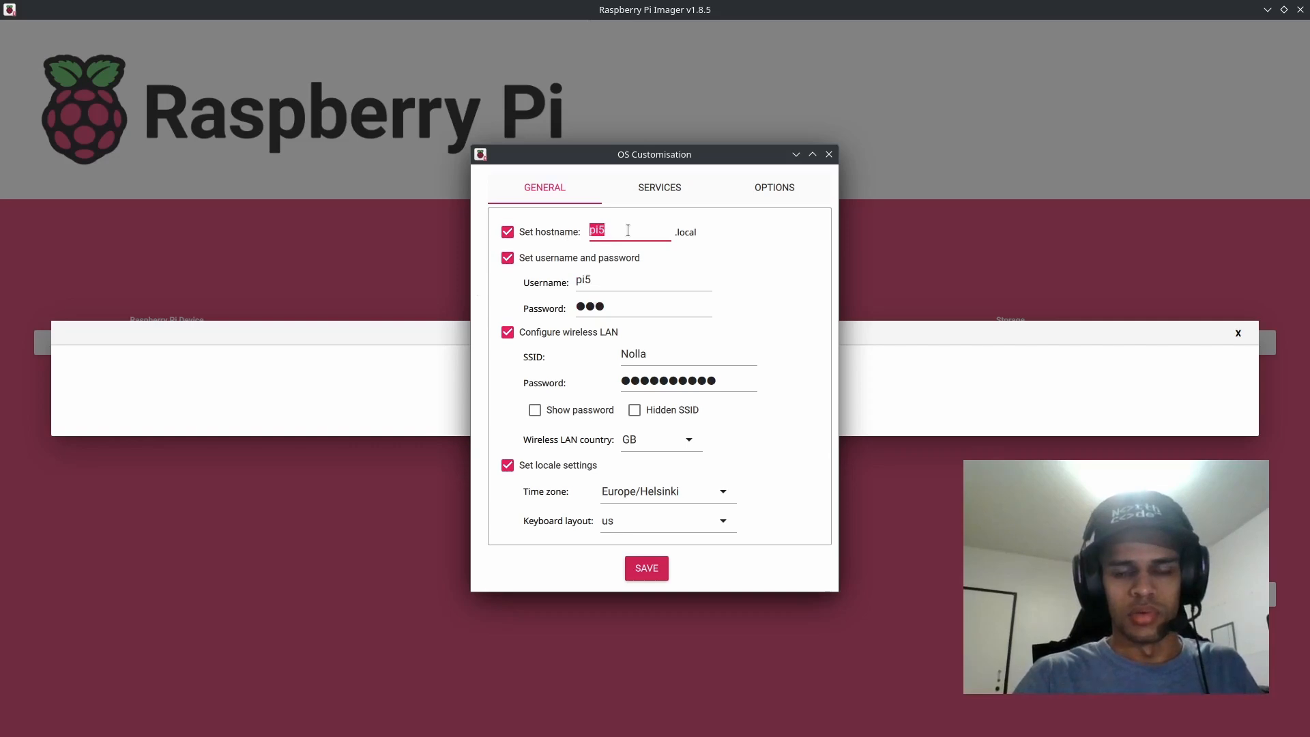
left_click(622, 226)
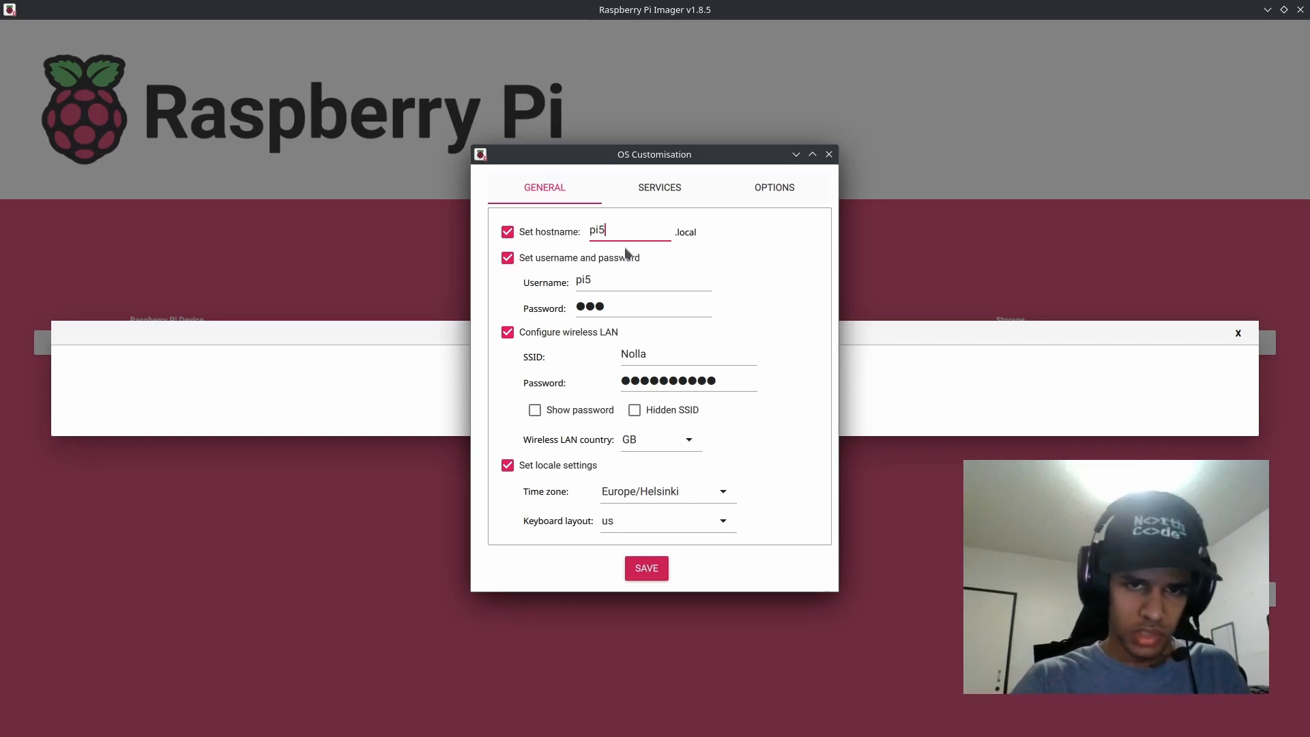
left_click_drag(614, 232, 569, 226)
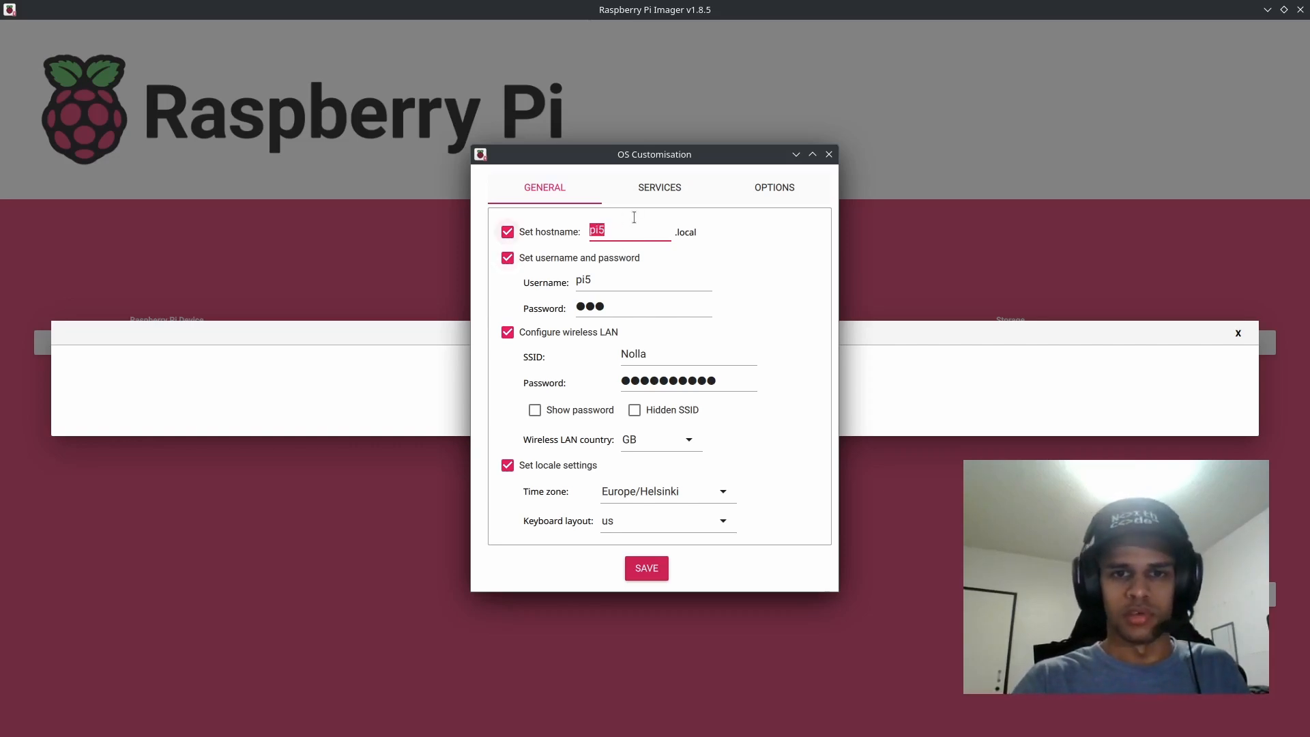
left_click(623, 235)
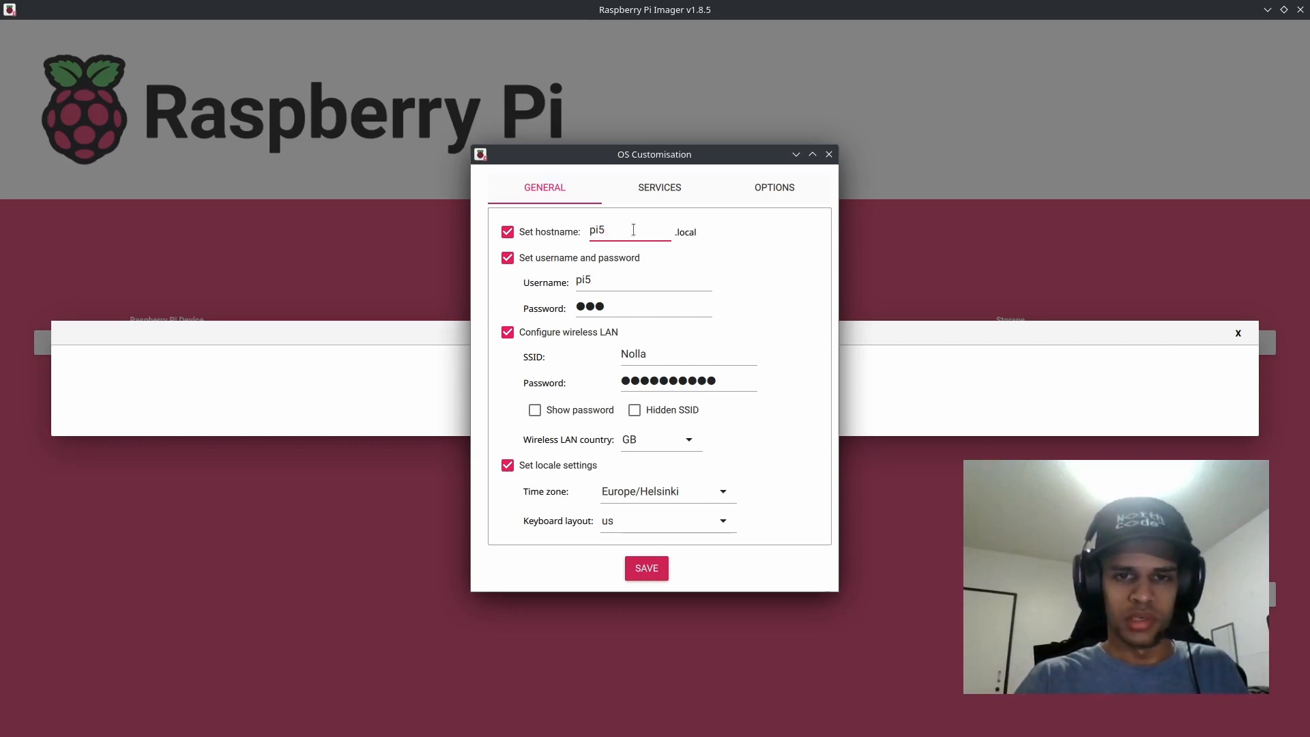
double_click(634, 230)
left_click(640, 232)
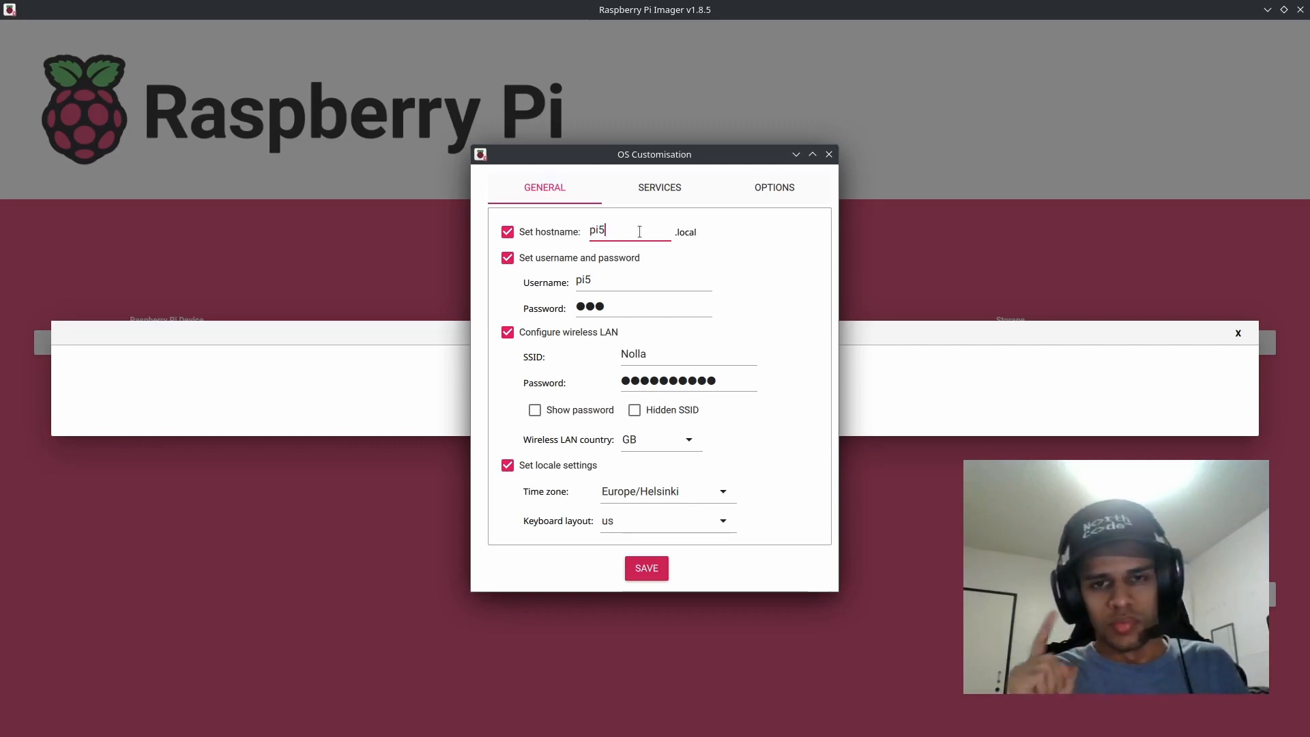
Step: Try AC5636 as the hostname and set it back to pi5
left_click_drag(617, 231, 572, 230)
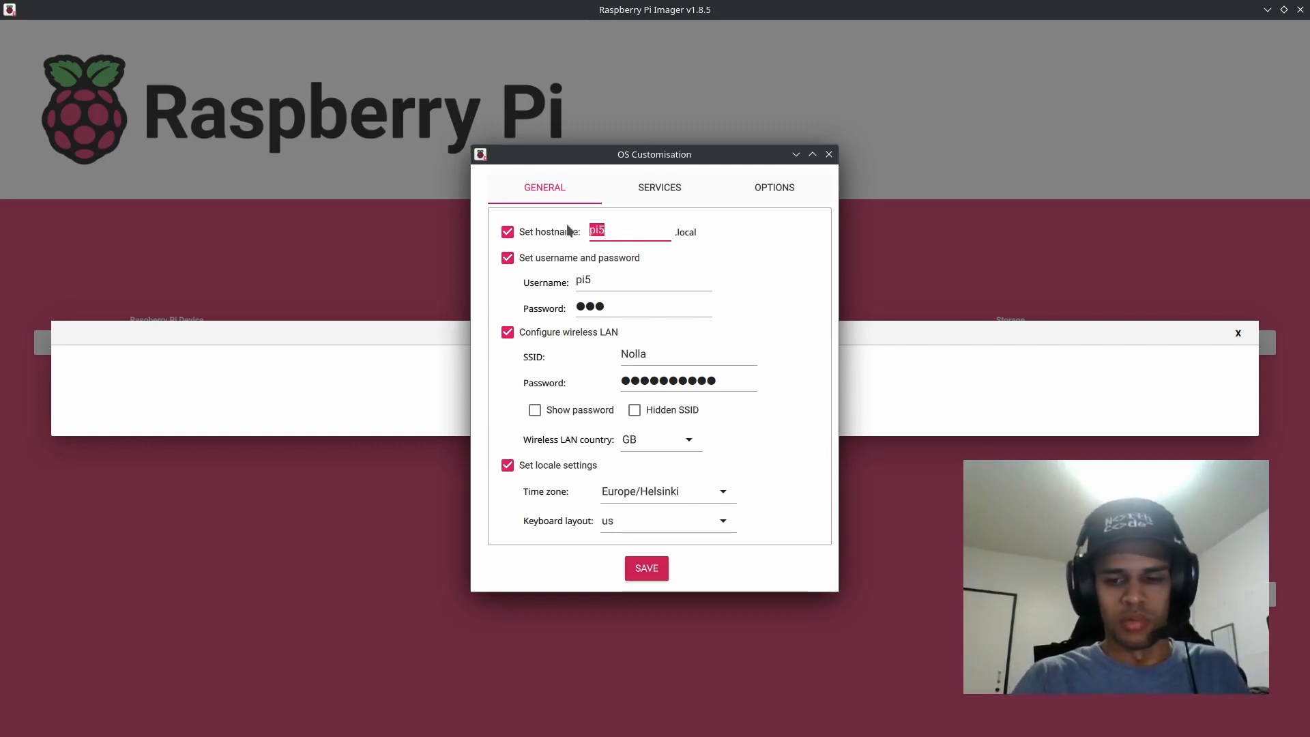
key("BackSpace")
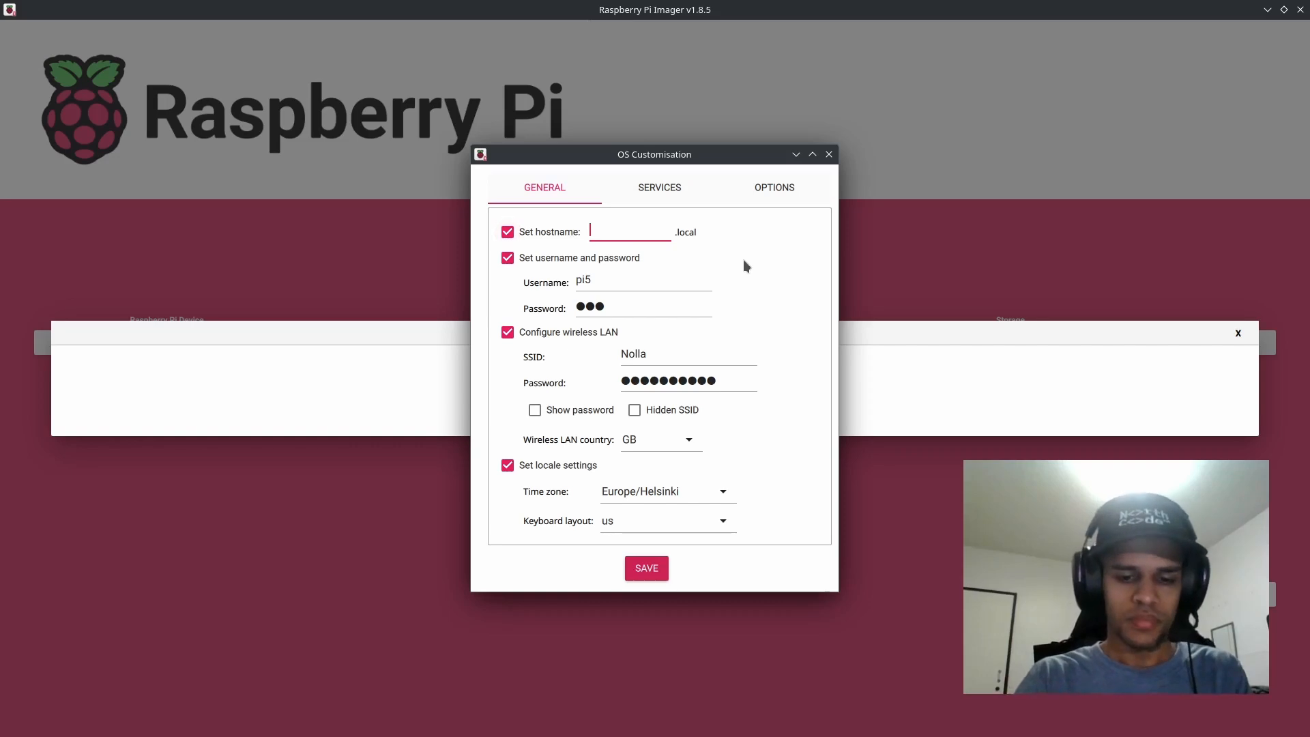
type("A")
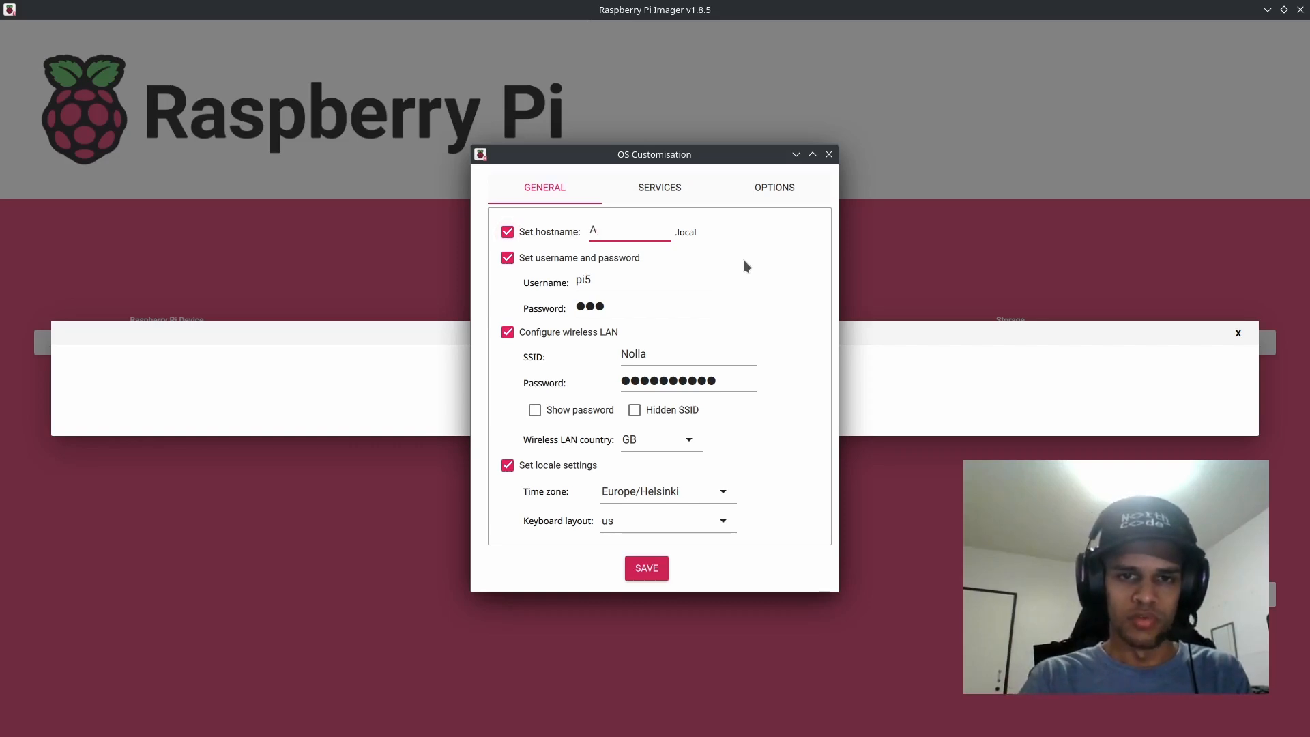
type("C5636")
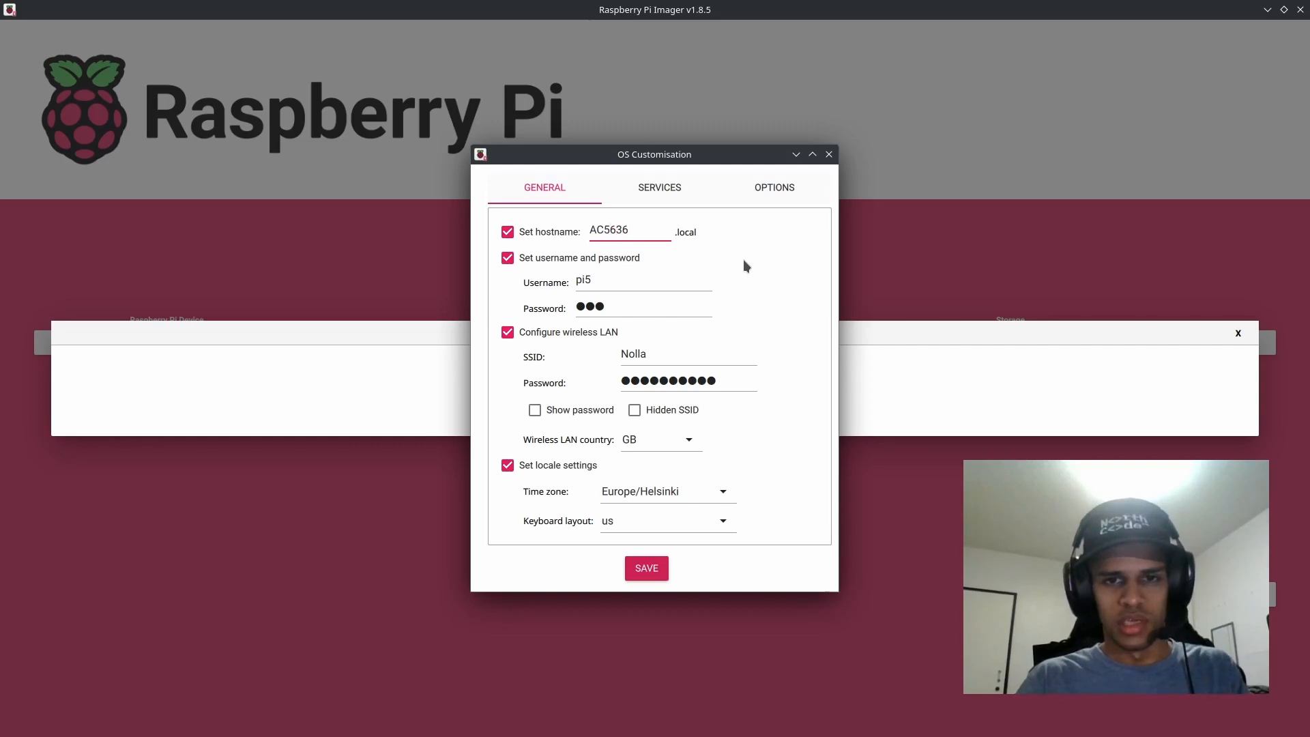
key("ctrl+a")
key("BackSpace")
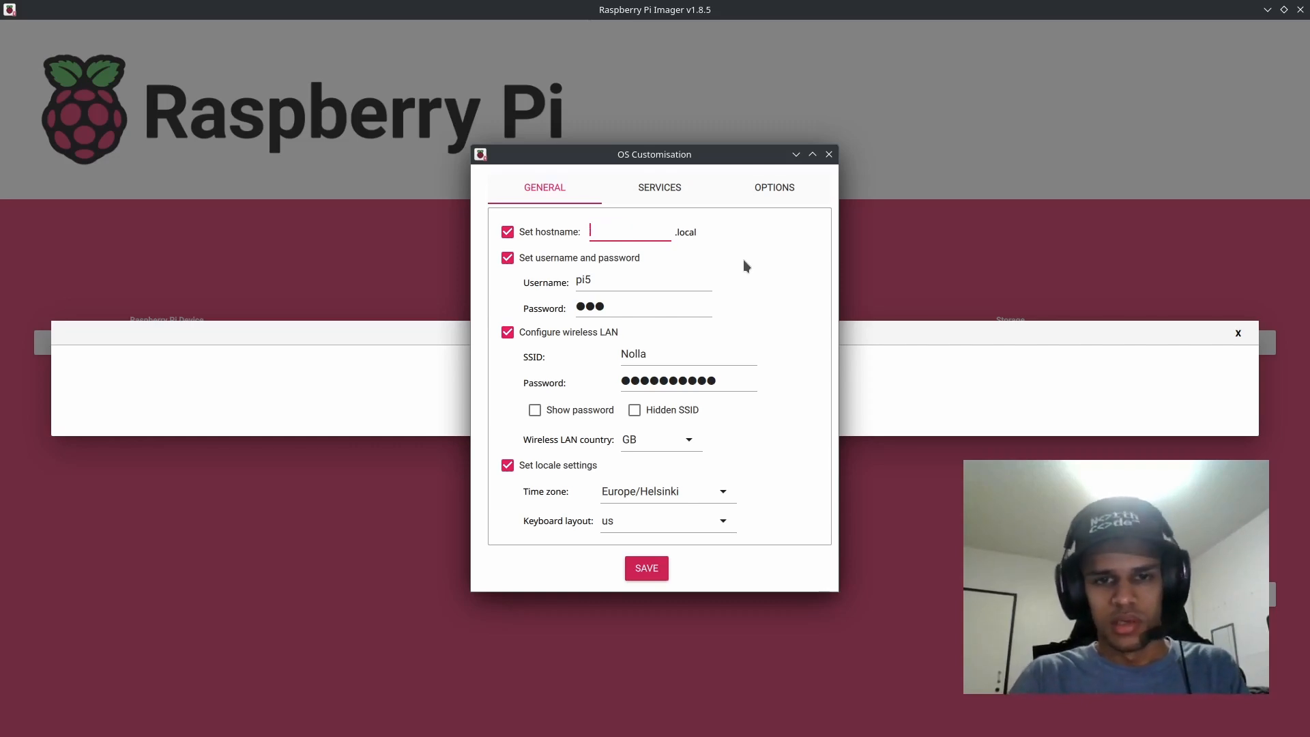
type("pi5")
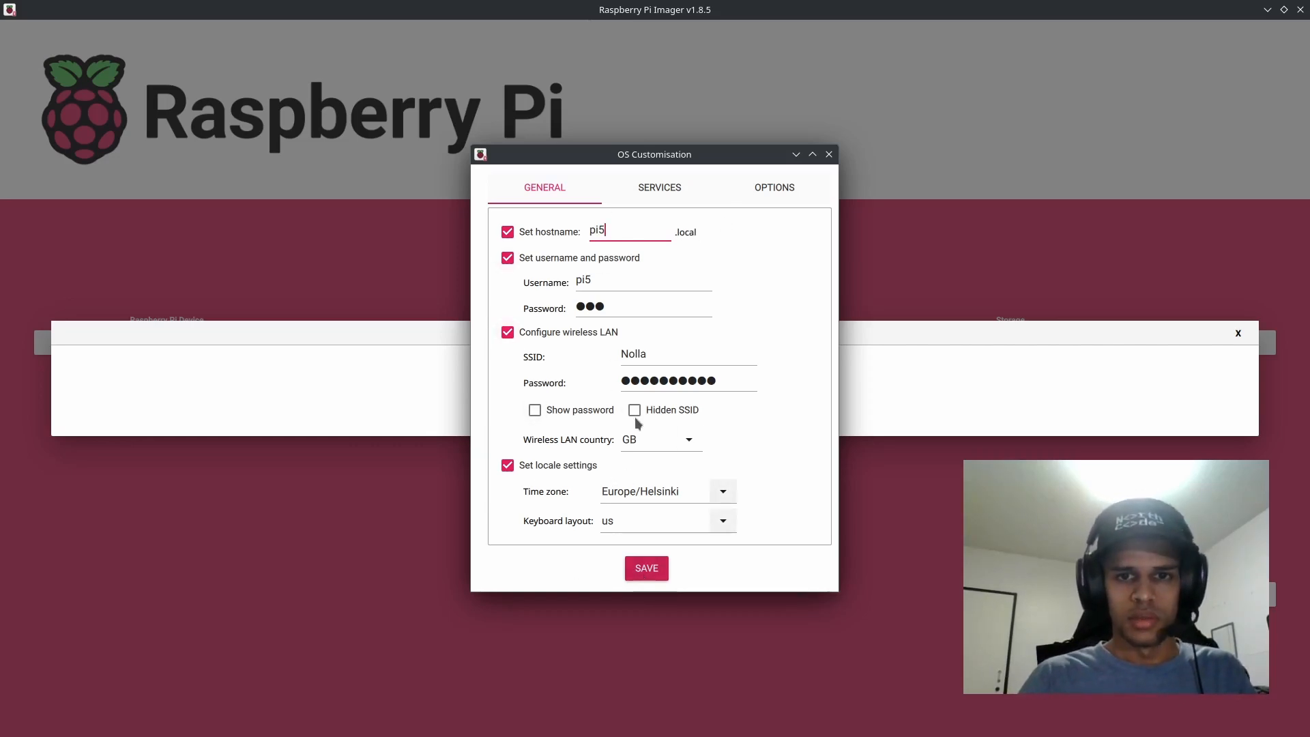
Step: Review the SSH authentication option, the general customisation settings and the computer's list of wireless networks
left_click(671, 188)
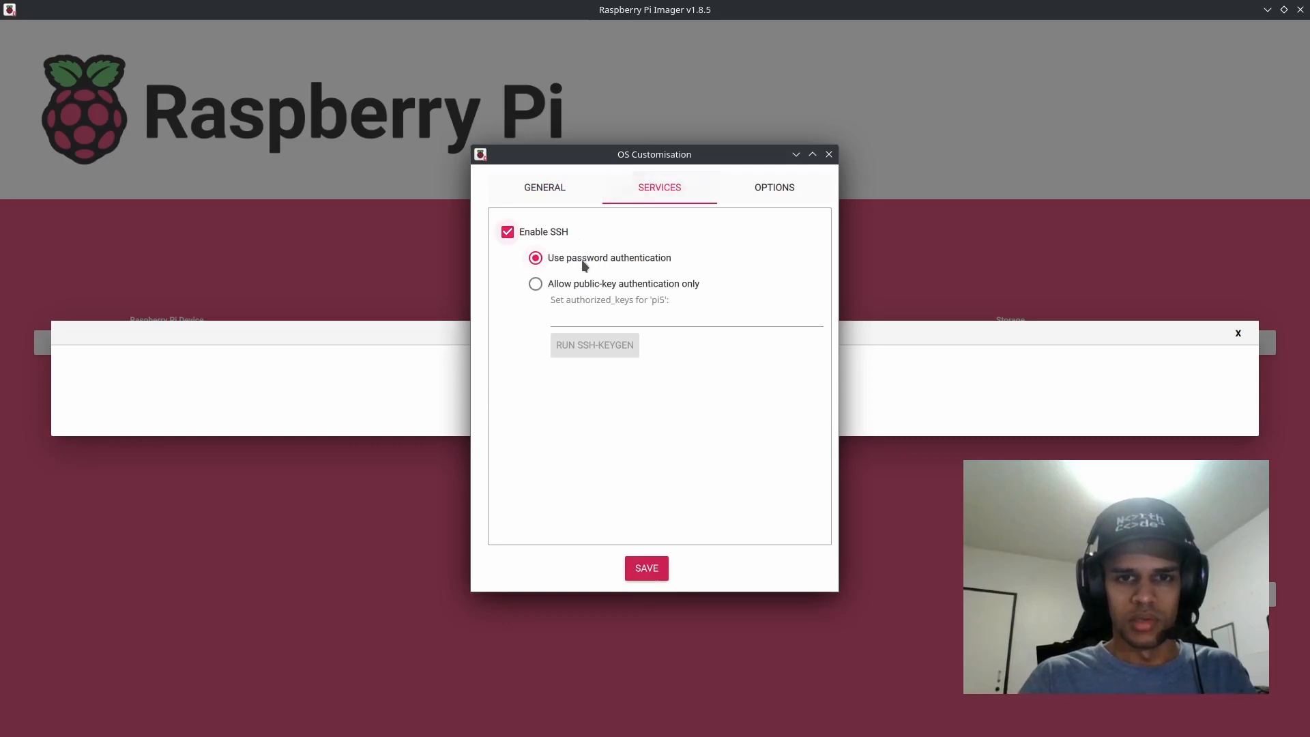
left_click(554, 192)
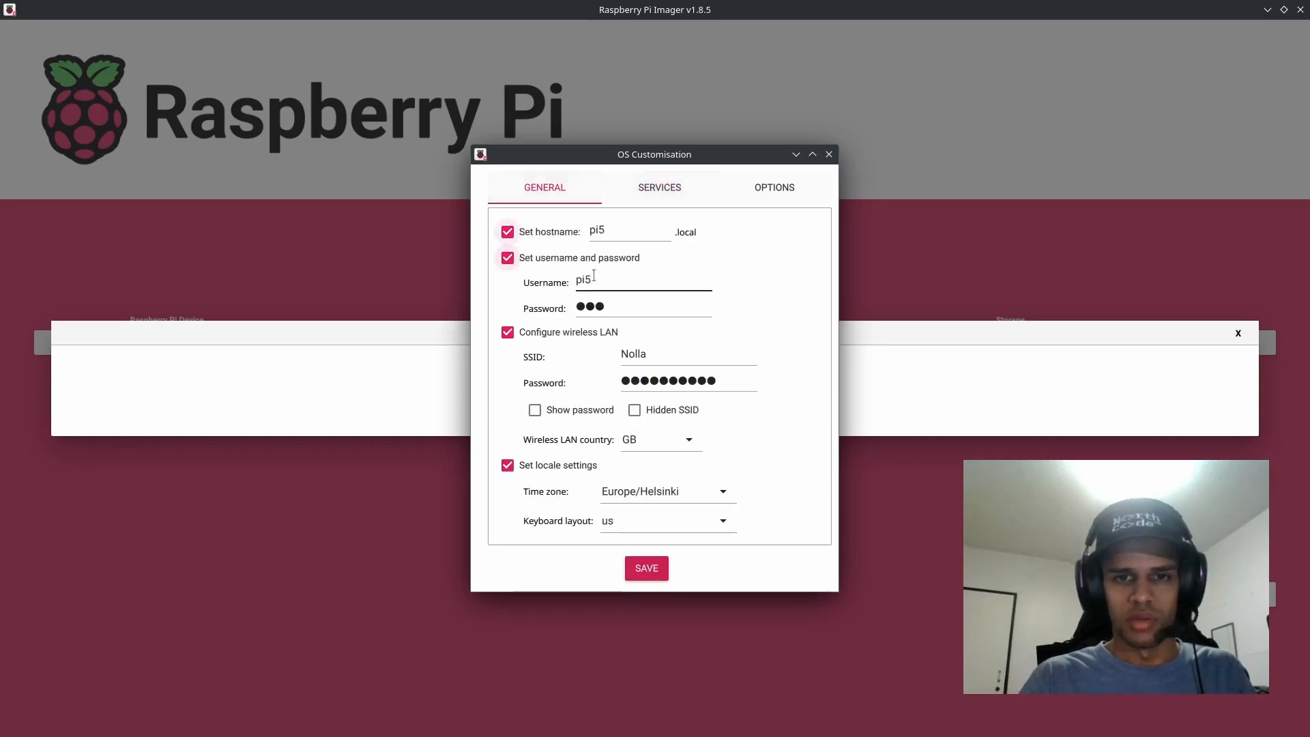
left_click(654, 237)
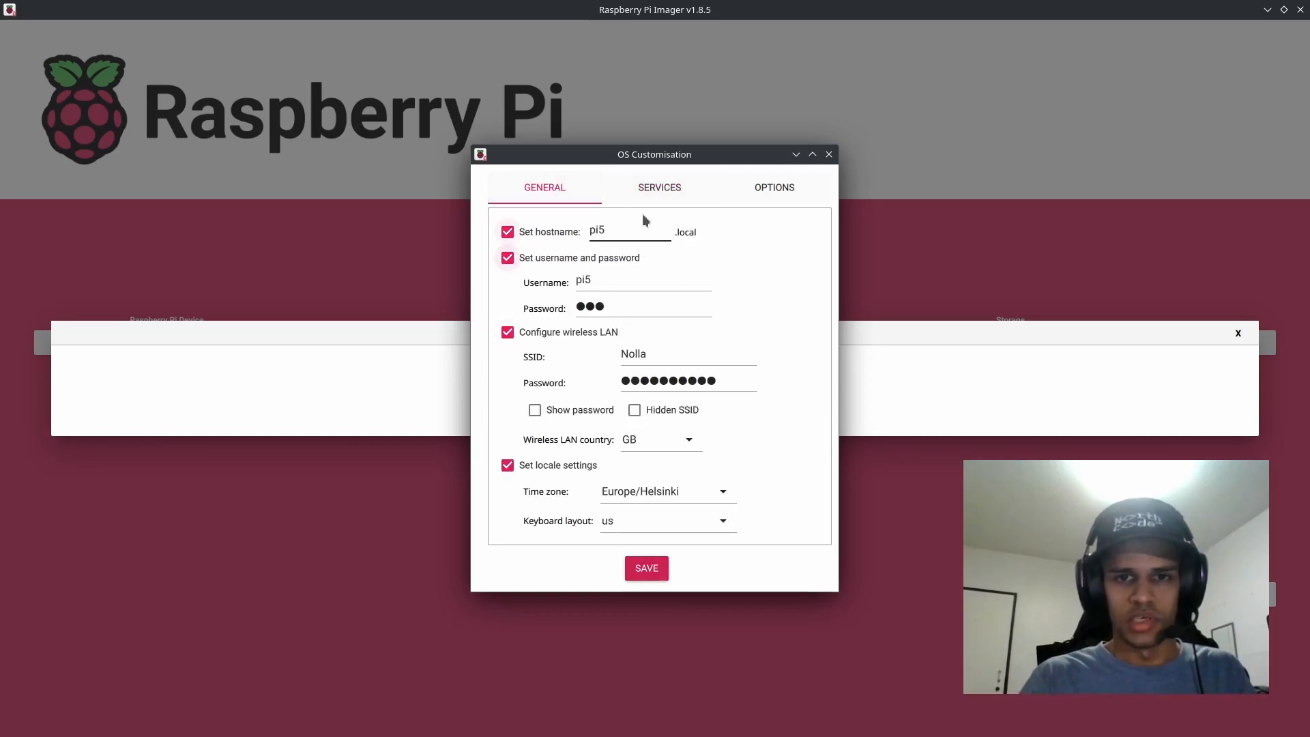
mouse_move(890, 736)
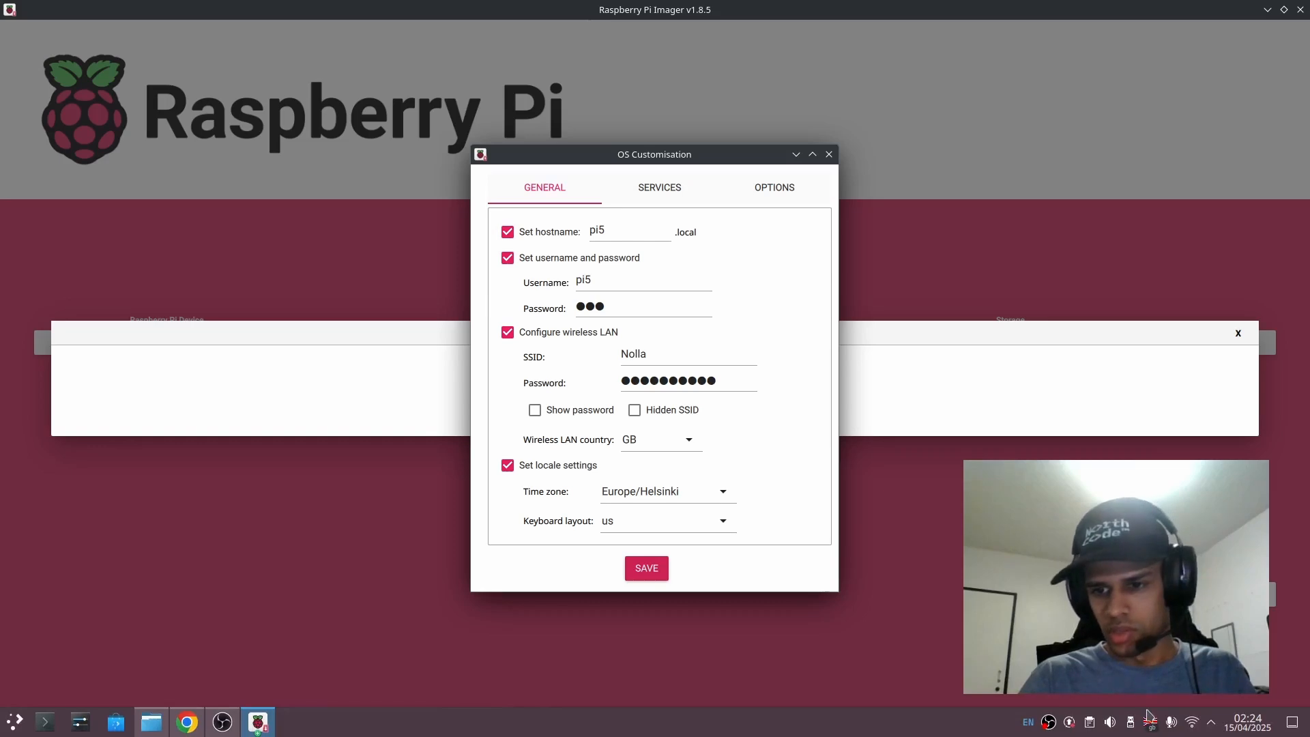
left_click(1194, 726)
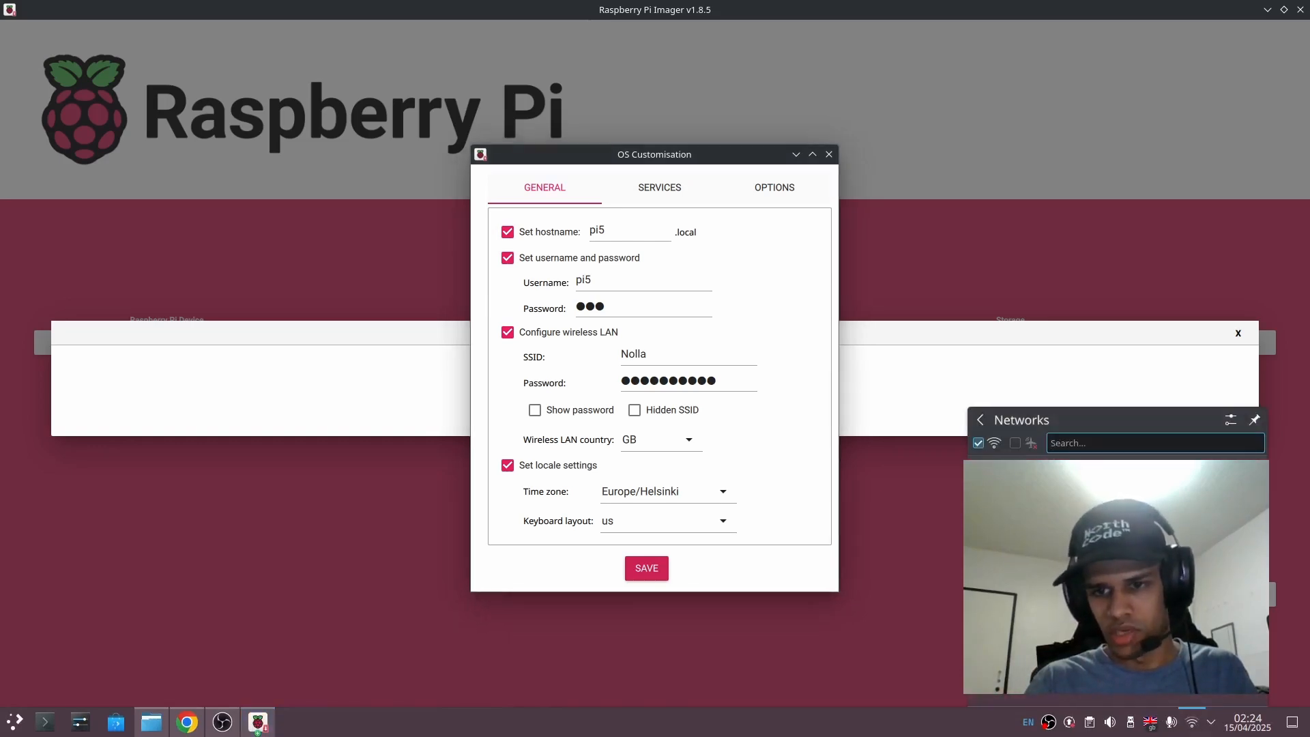
Step: Save and apply the OS customisation settings, and confirm erasing all existing data on the Multiple Card Reader
left_click(639, 570)
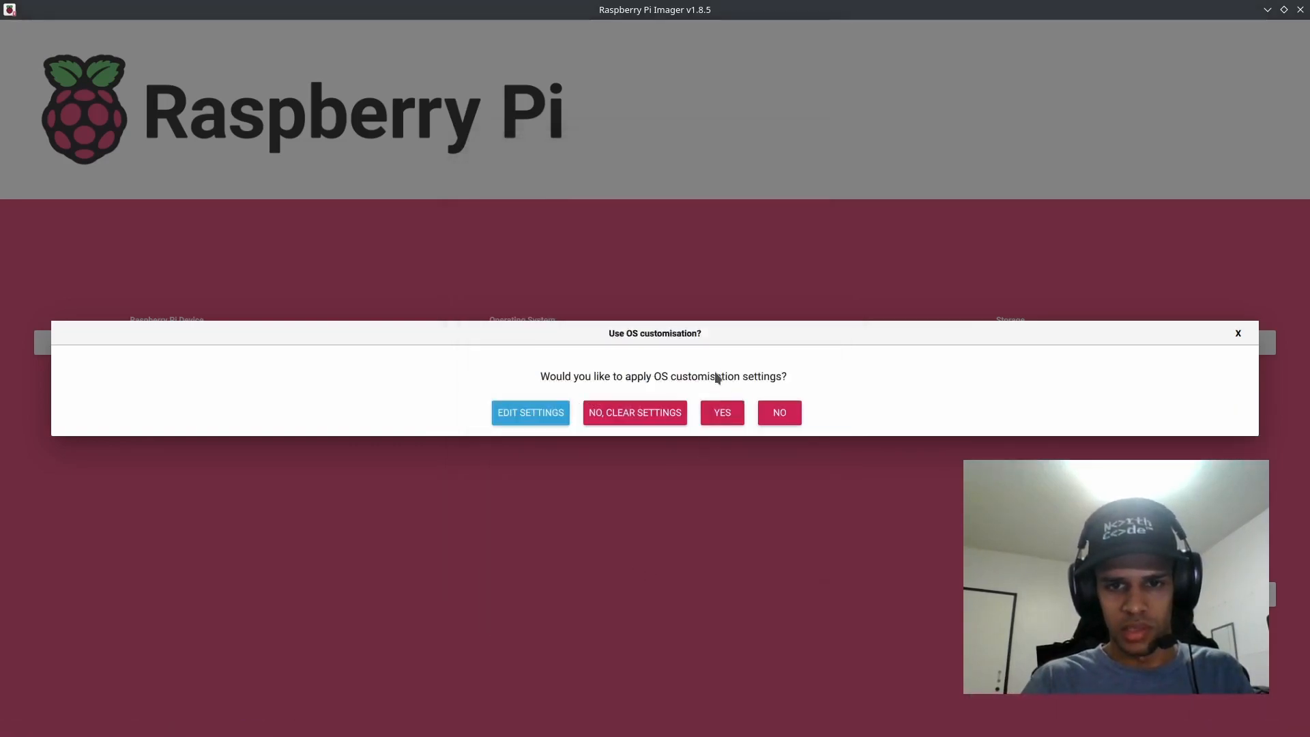
left_click(729, 417)
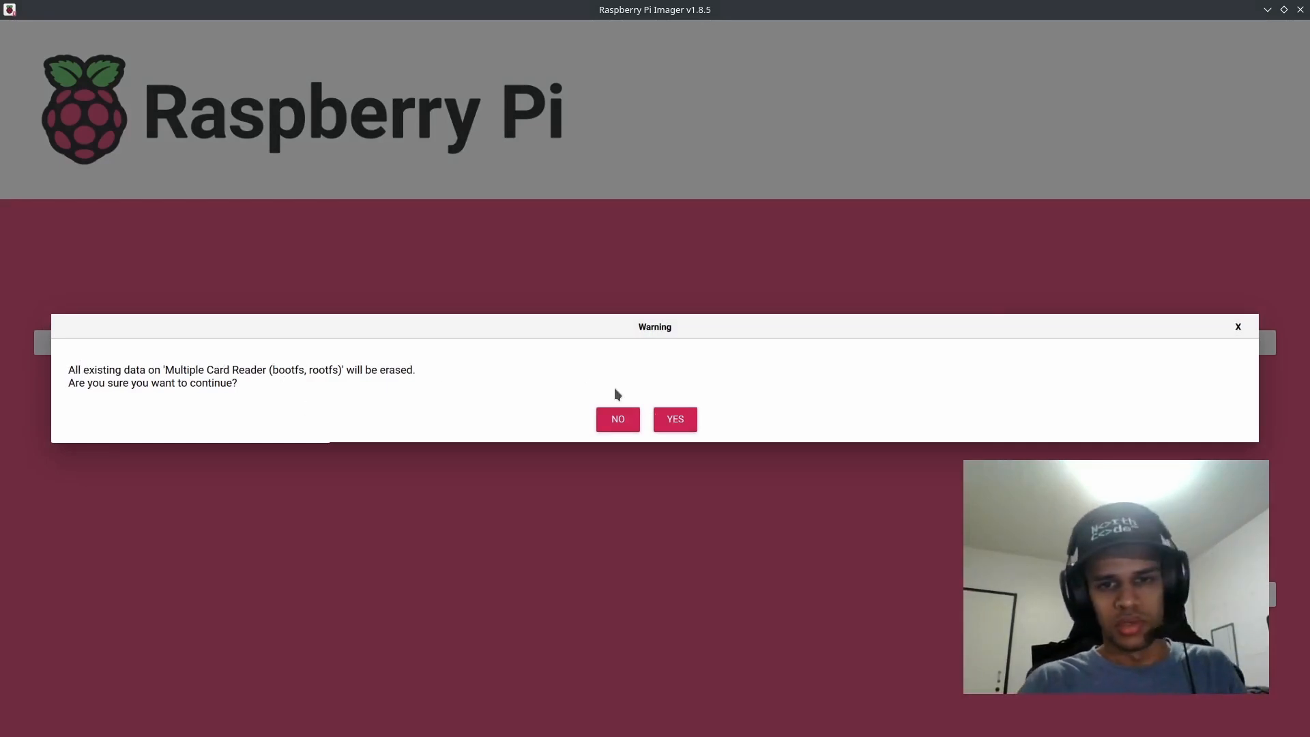
left_click(675, 419)
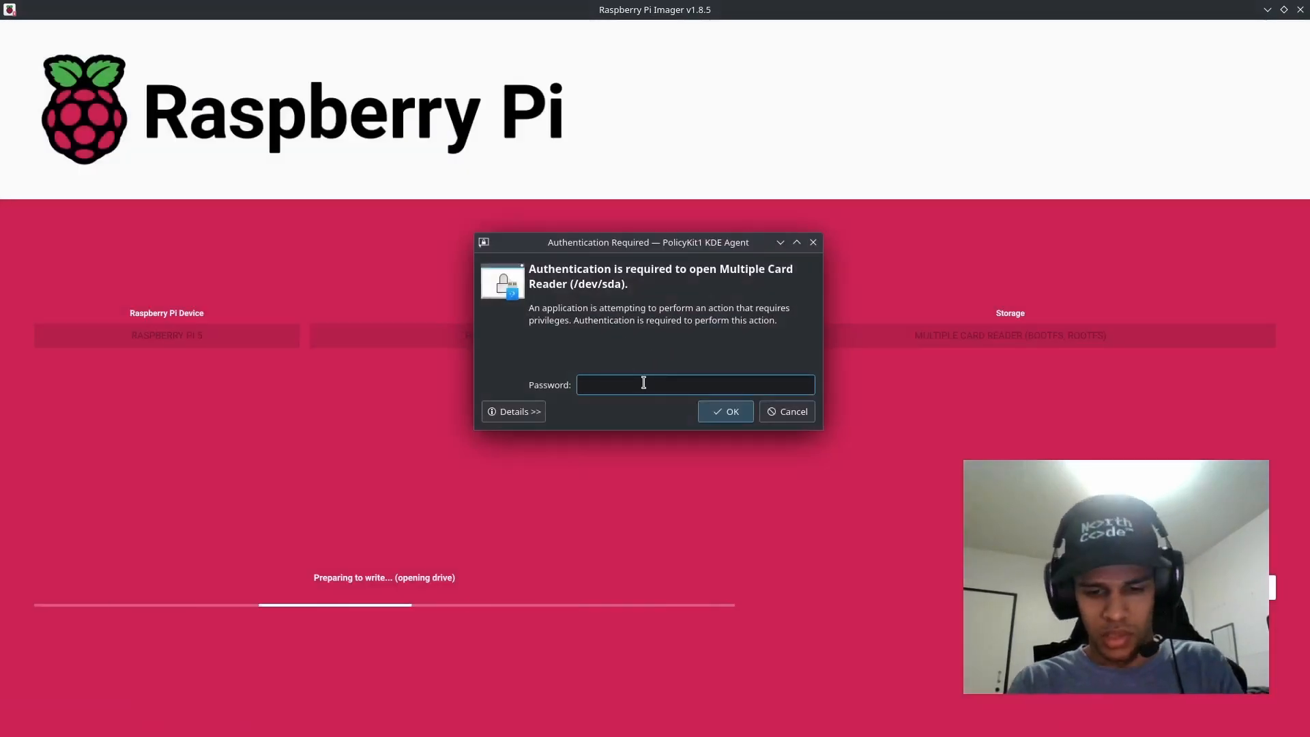
Step: Enter the computer's account password to authorise opening the Multiple Card Reader (/dev/sda) for writing
type("******")
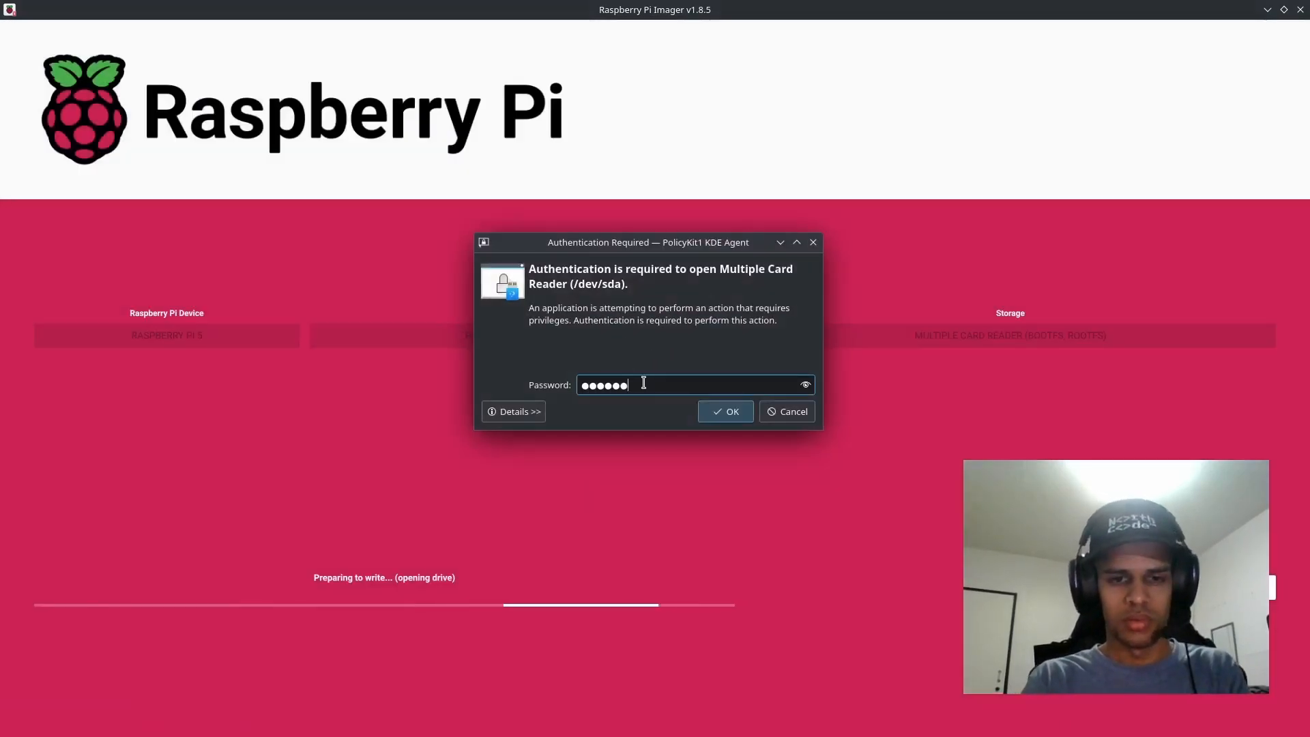
type("******")
key("Return")
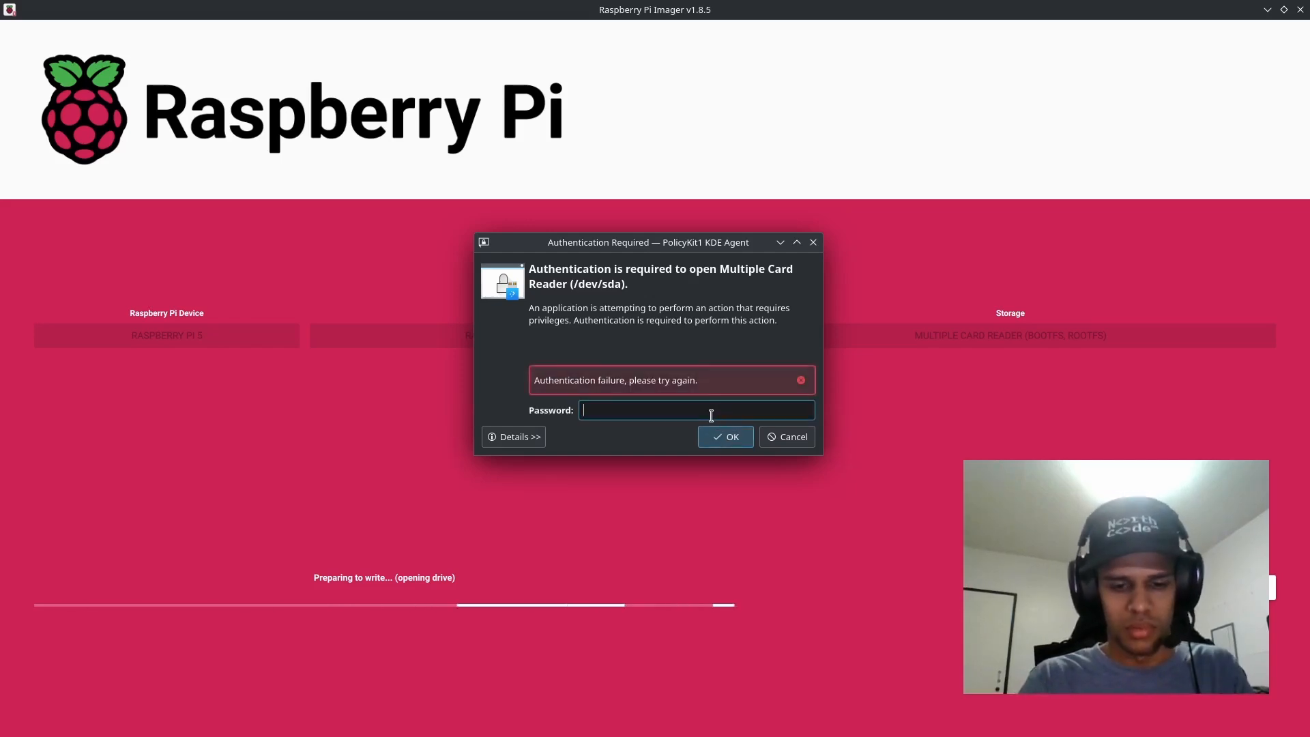
type("**********")
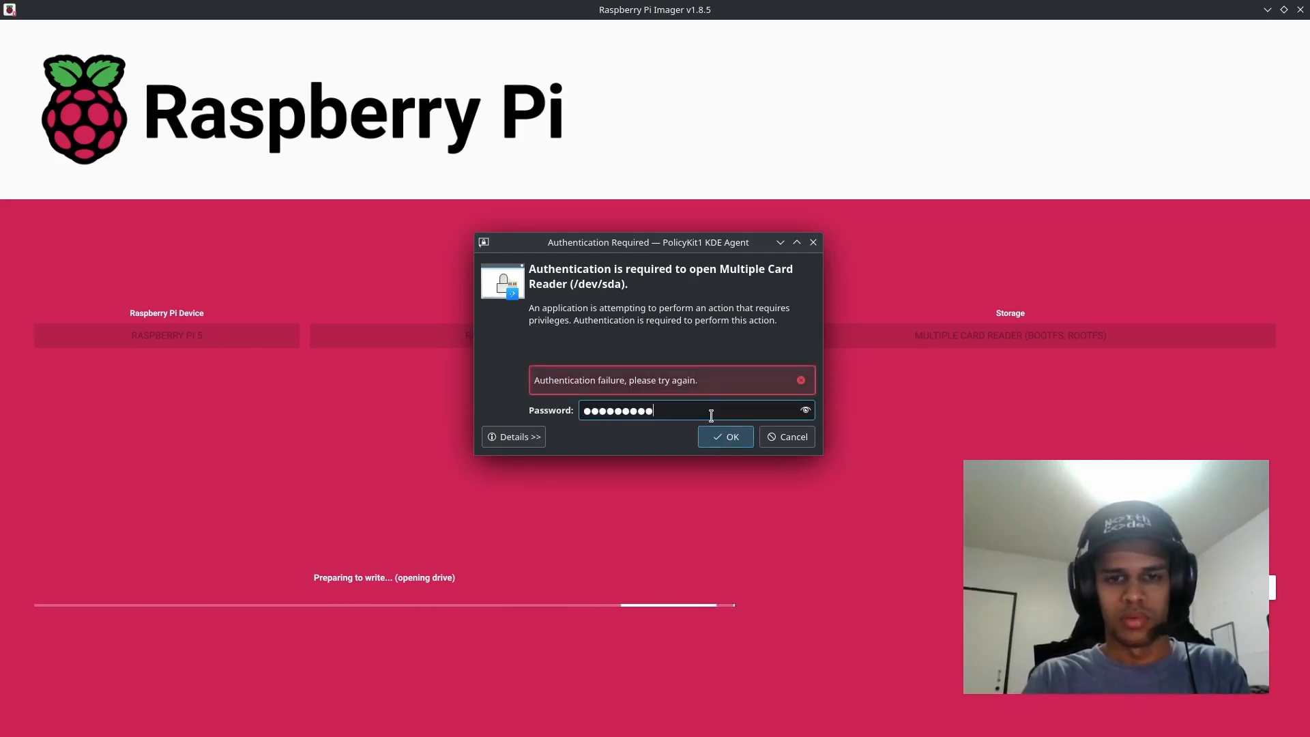
key("Return")
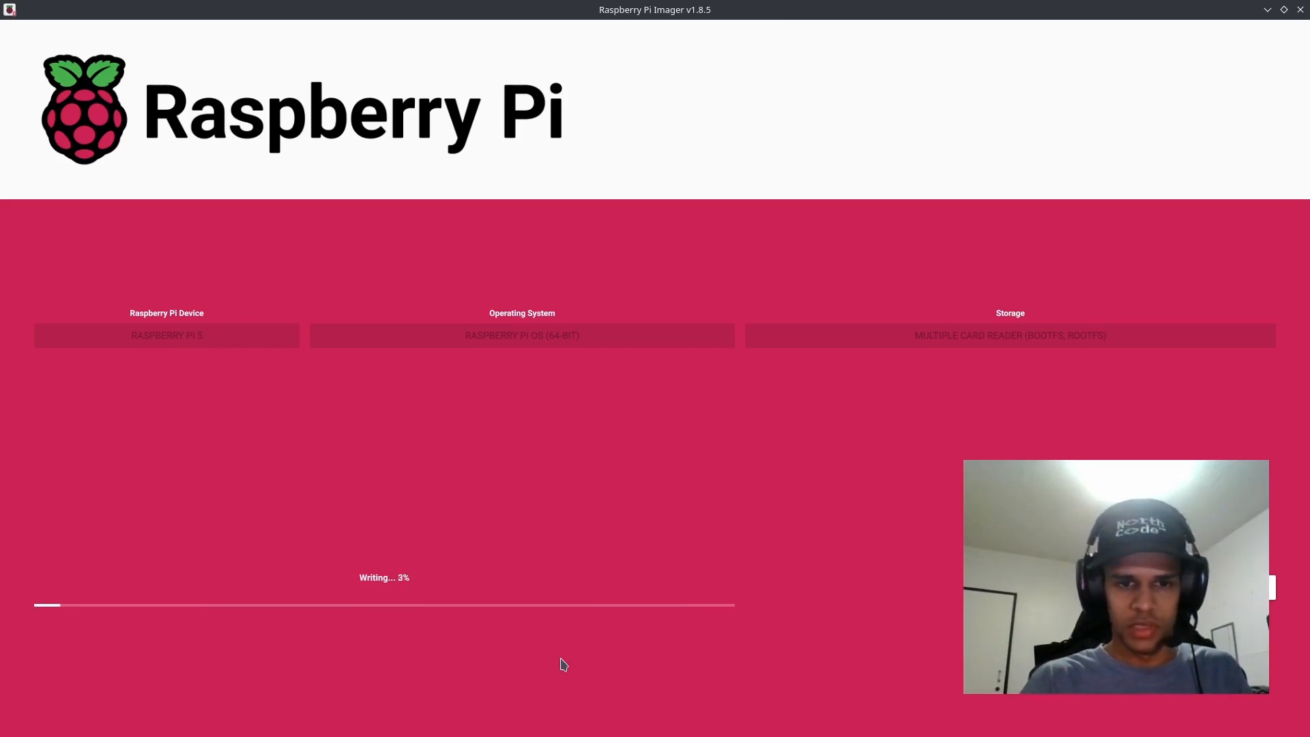
Step: Restore the maximised Raspberry Pi Imager window to a smaller size, enlarge it slightly and reposition it over the browser
mouse_move(414, 734)
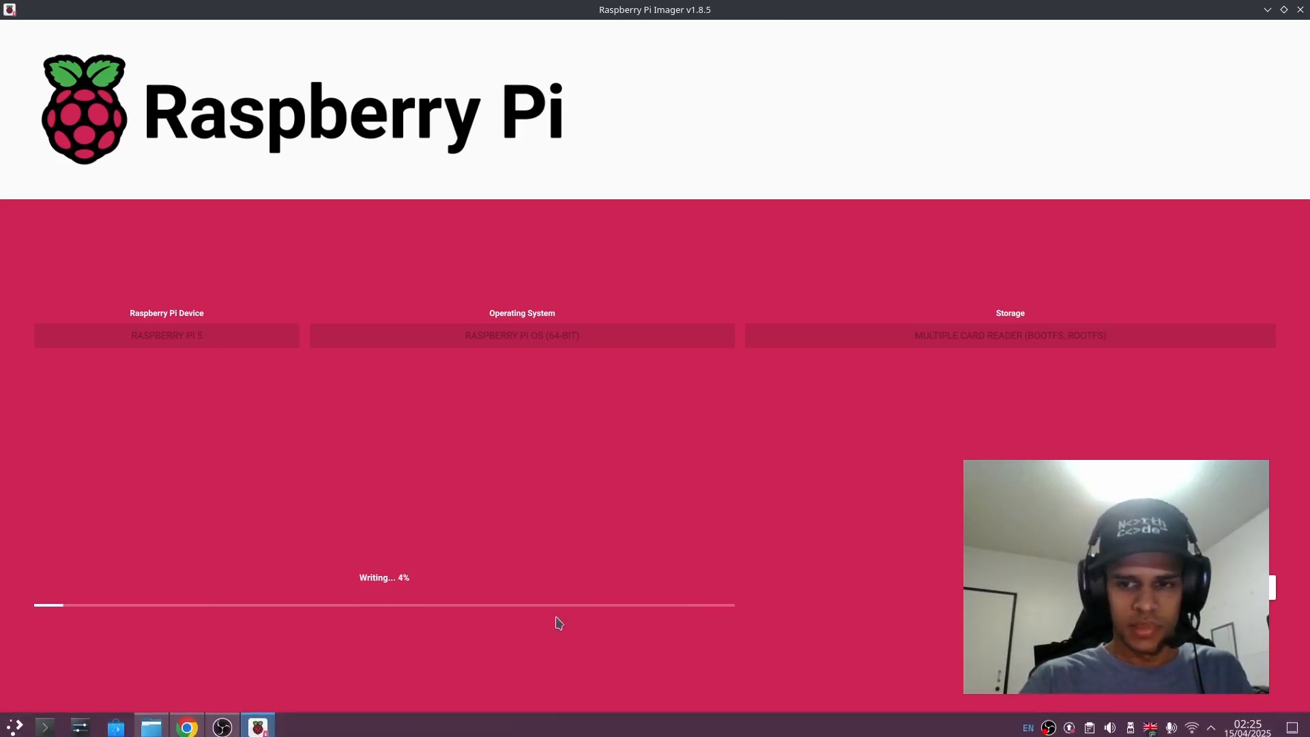
left_click(1284, 10)
left_click_drag(768, 128, 515, 207)
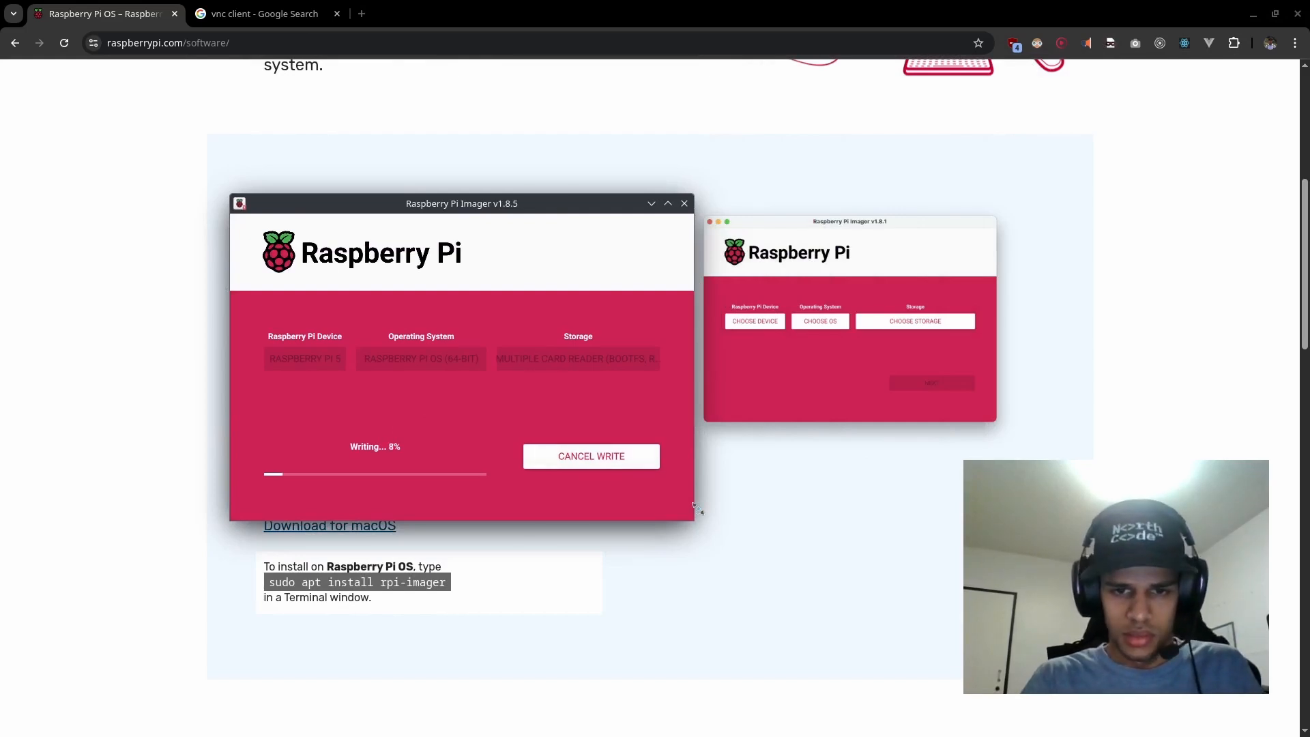
left_click_drag(695, 513, 758, 595)
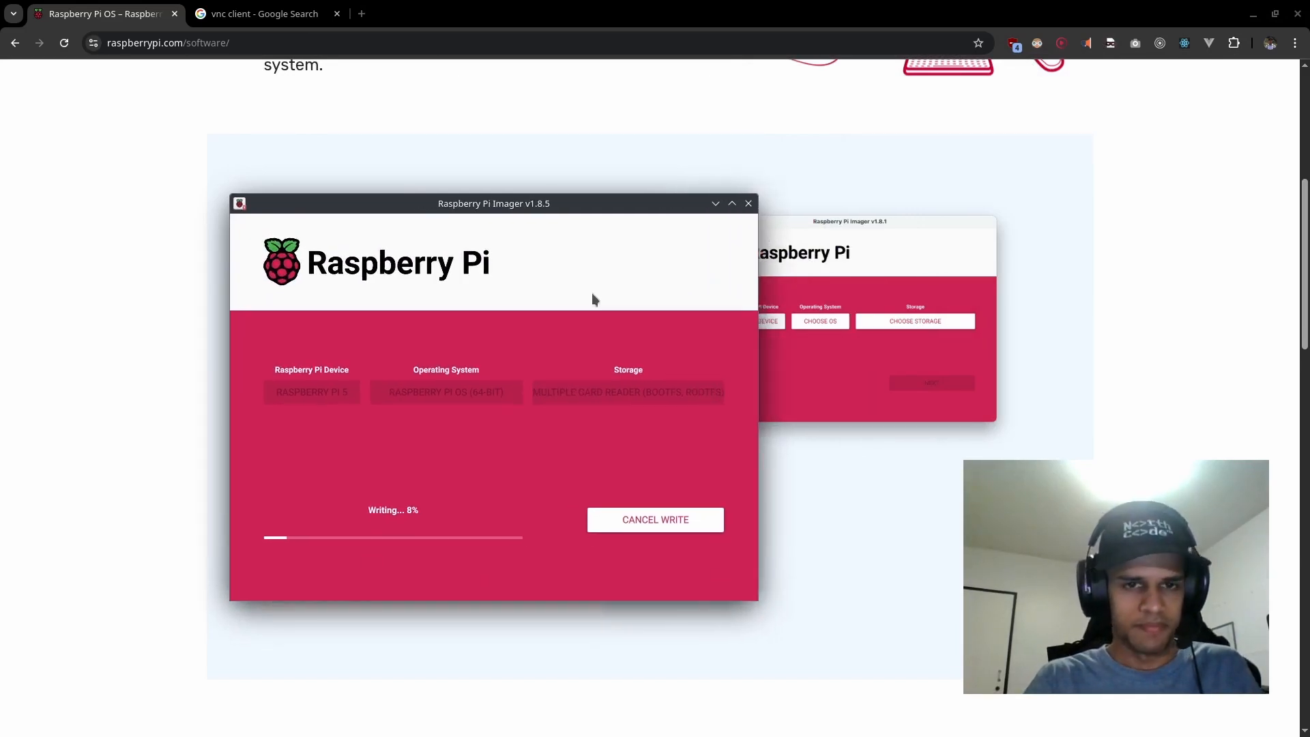
left_click_drag(501, 204, 426, 187)
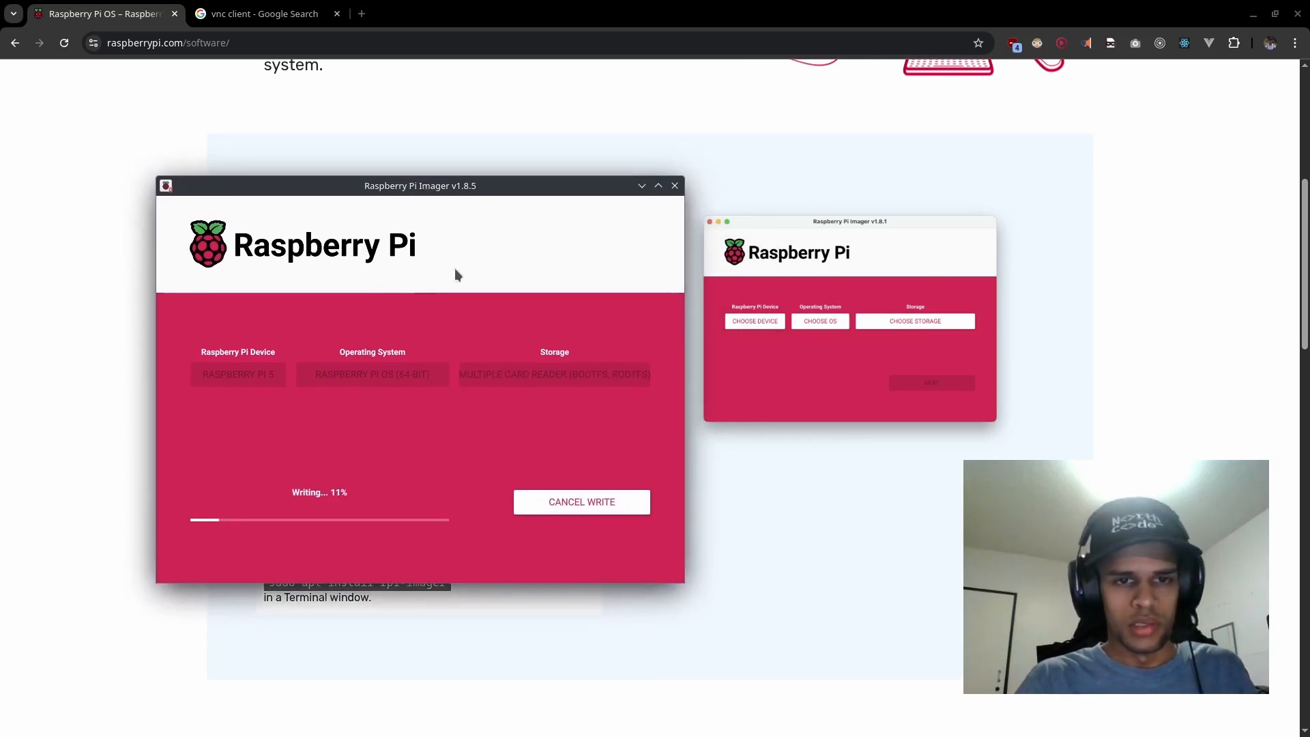
Step: Open RealVNC's VNC Viewer download page from the vnc client search results and examine the download options for Linux
left_click(272, 13)
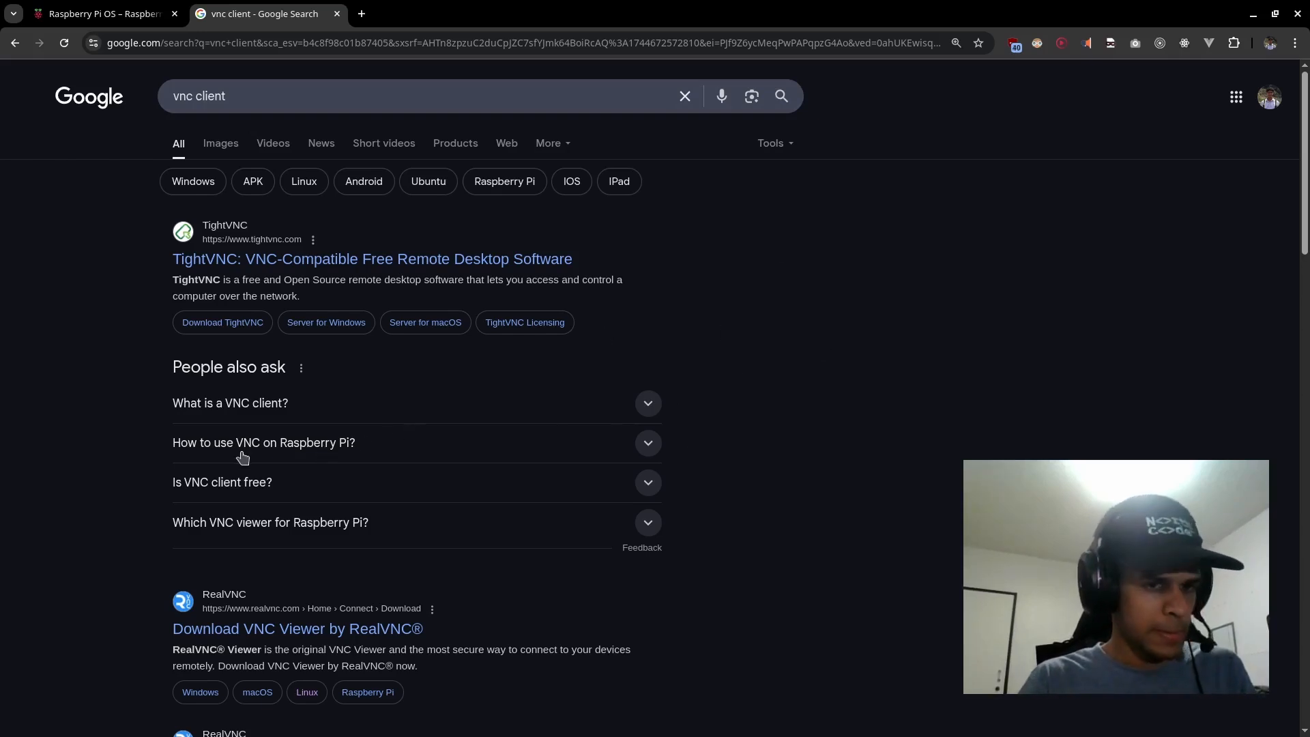
left_click(292, 637)
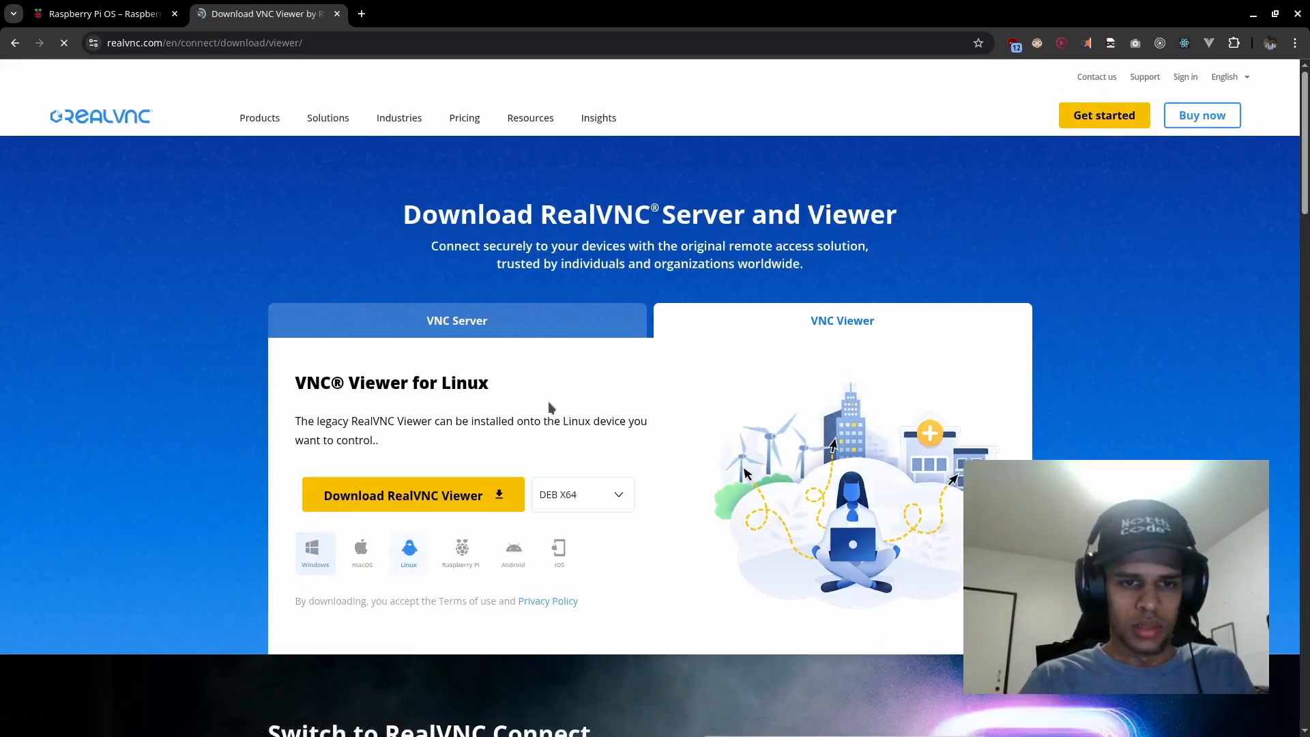
scroll(549, 408, "down", 3)
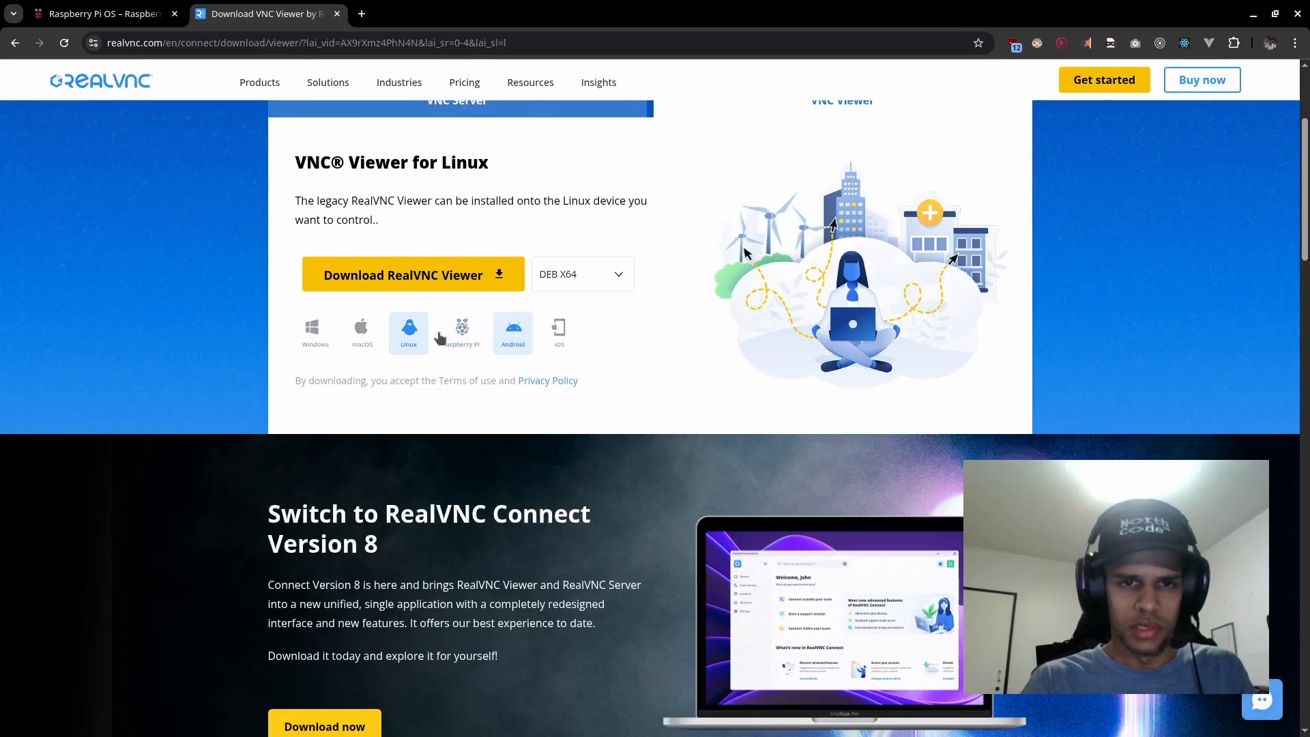
scroll(517, 345, "up", 3)
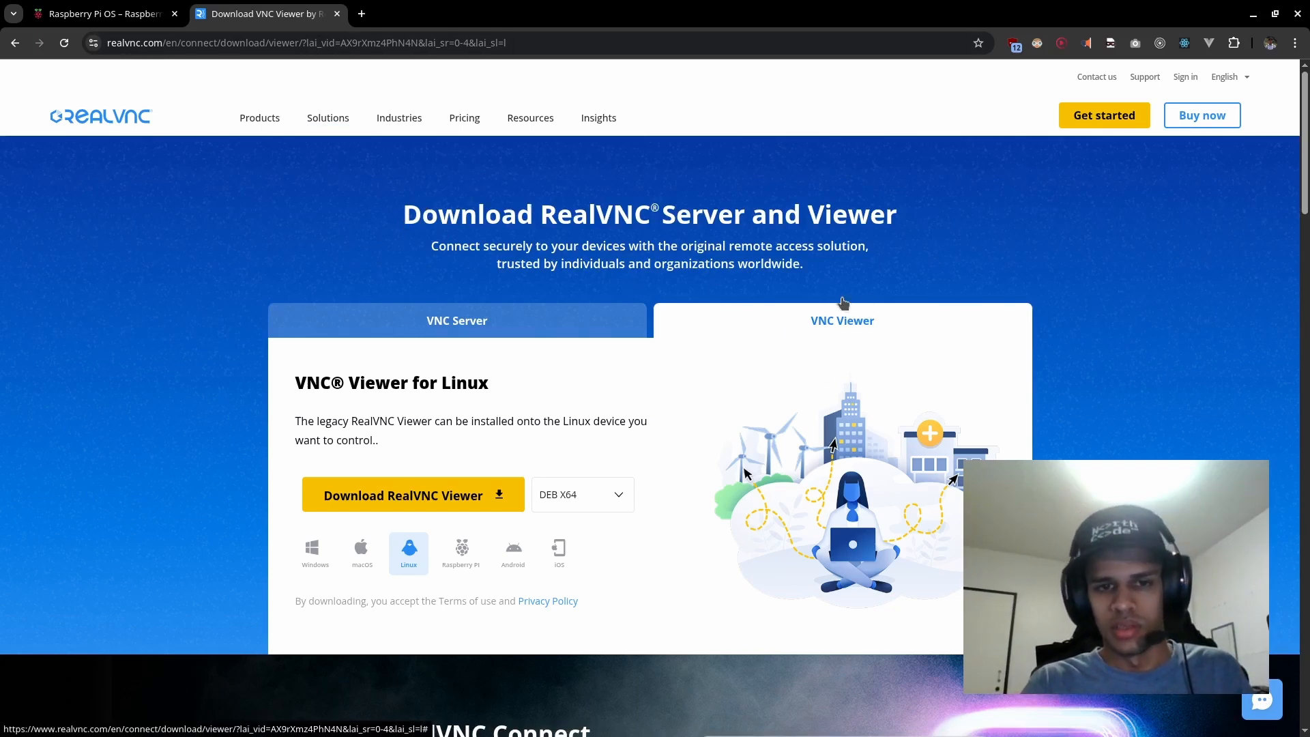
triple_click(400, 438)
left_click(393, 419)
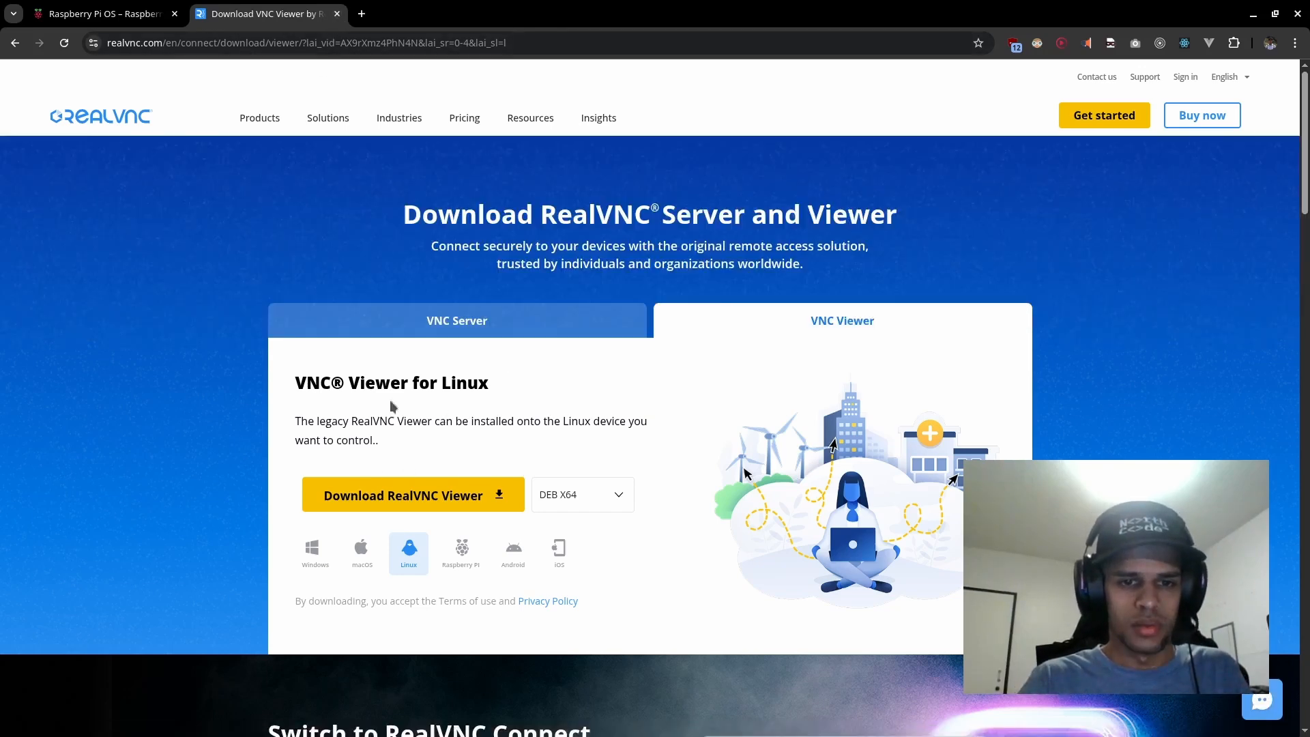
Step: Search the installed applications for vnc and choose VNC Viewer
key("super")
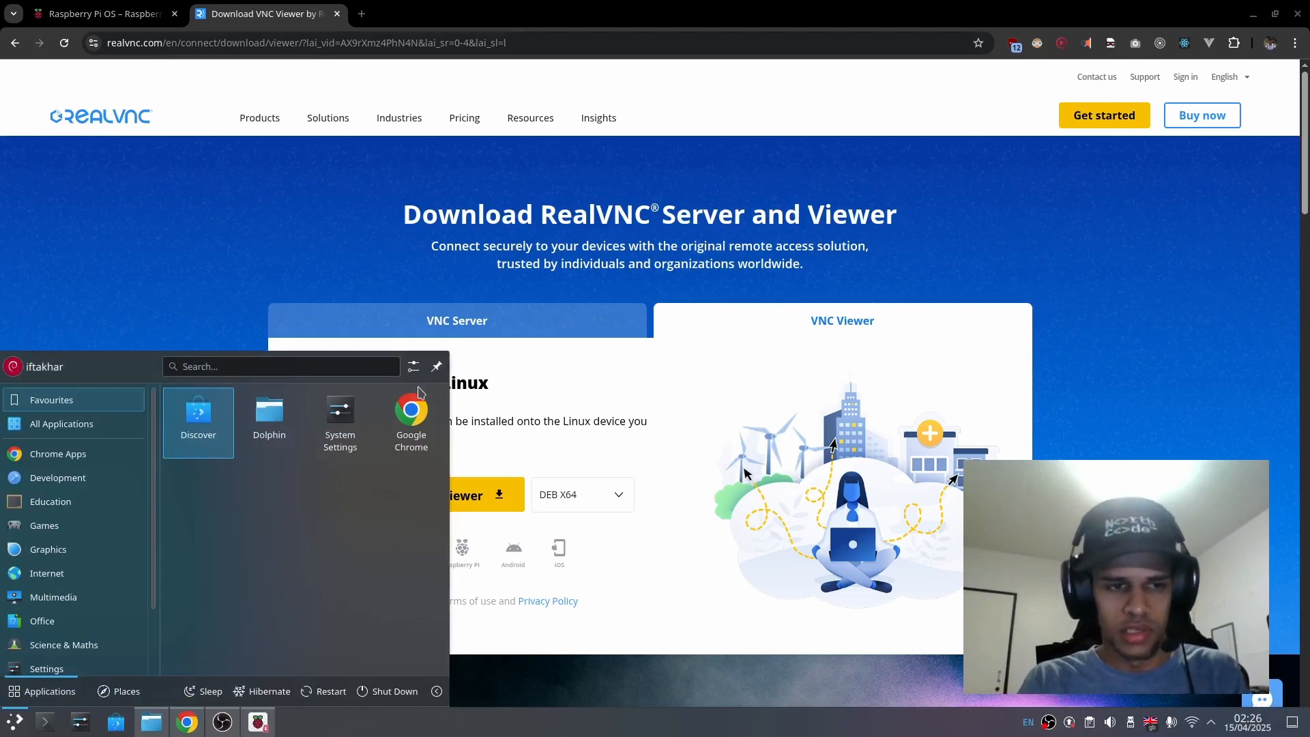
type("vnc")
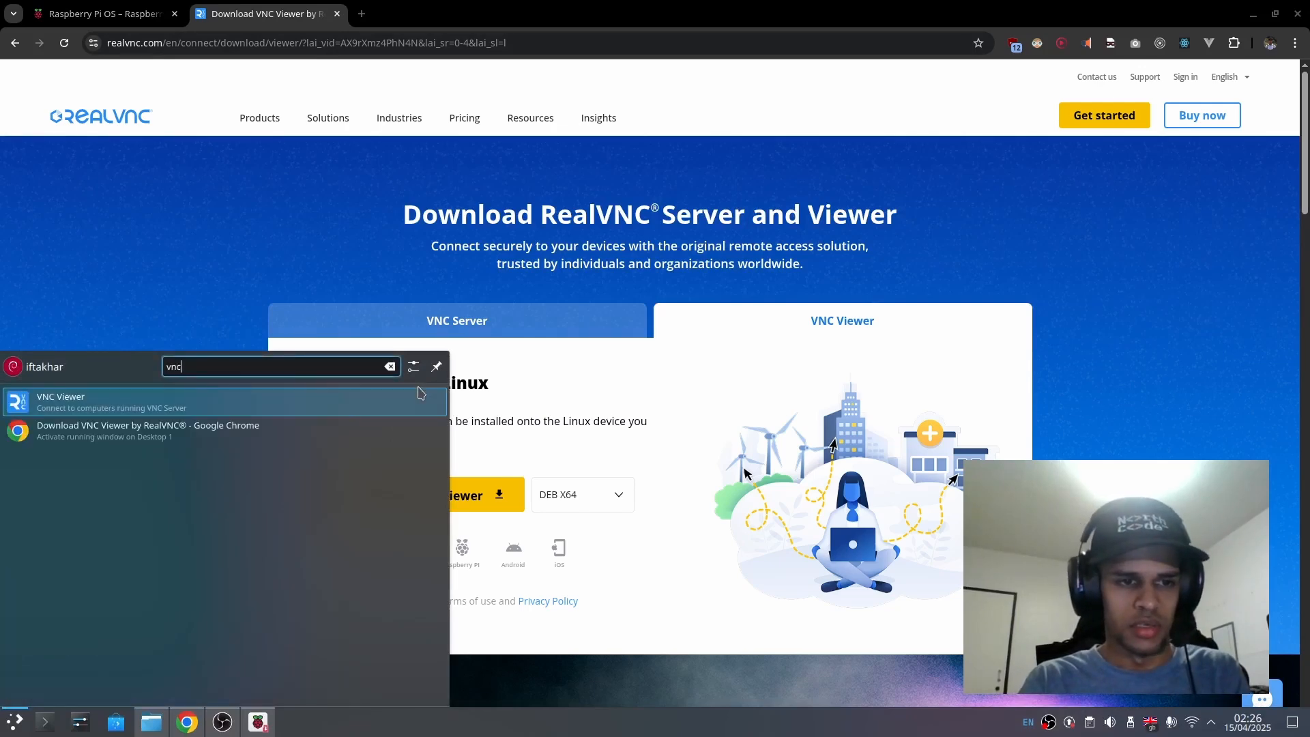
left_click(390, 408)
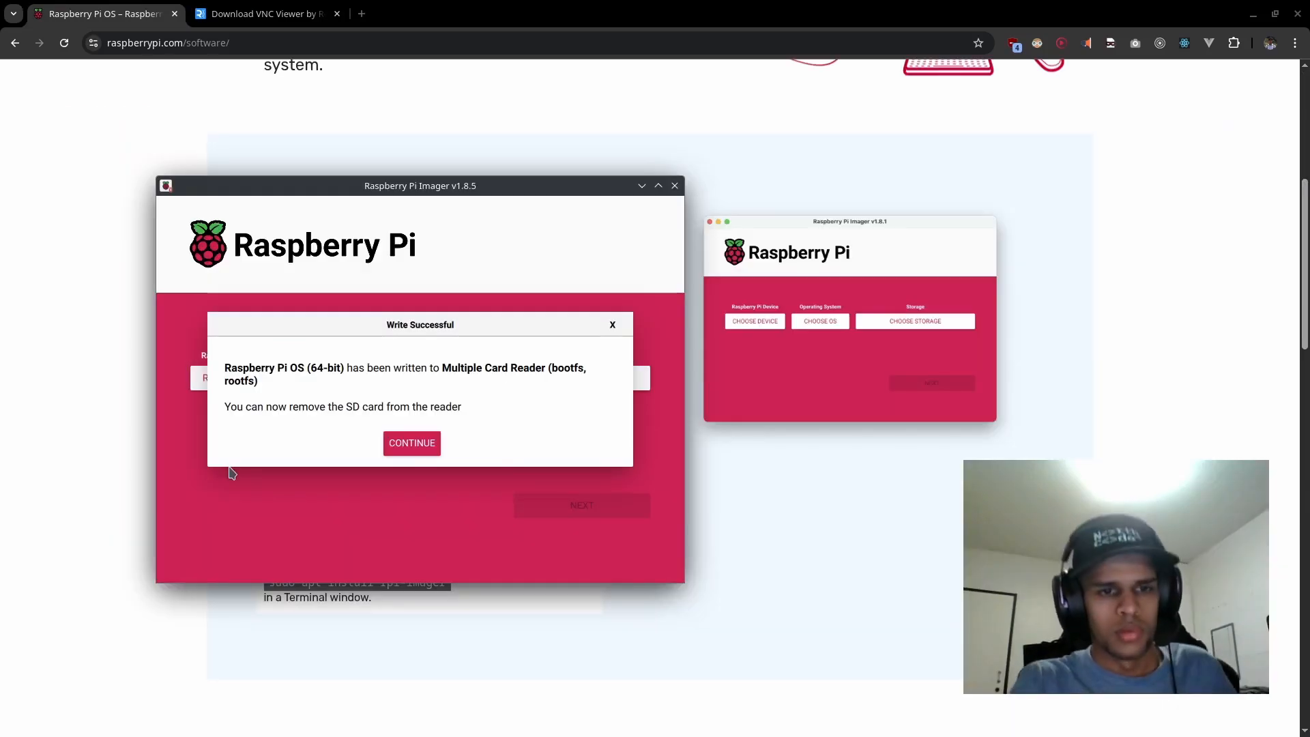
Step: Acknowledge the finished write of Raspberry Pi OS (64-bit) to the SD card
left_click(412, 443)
left_click(223, 722)
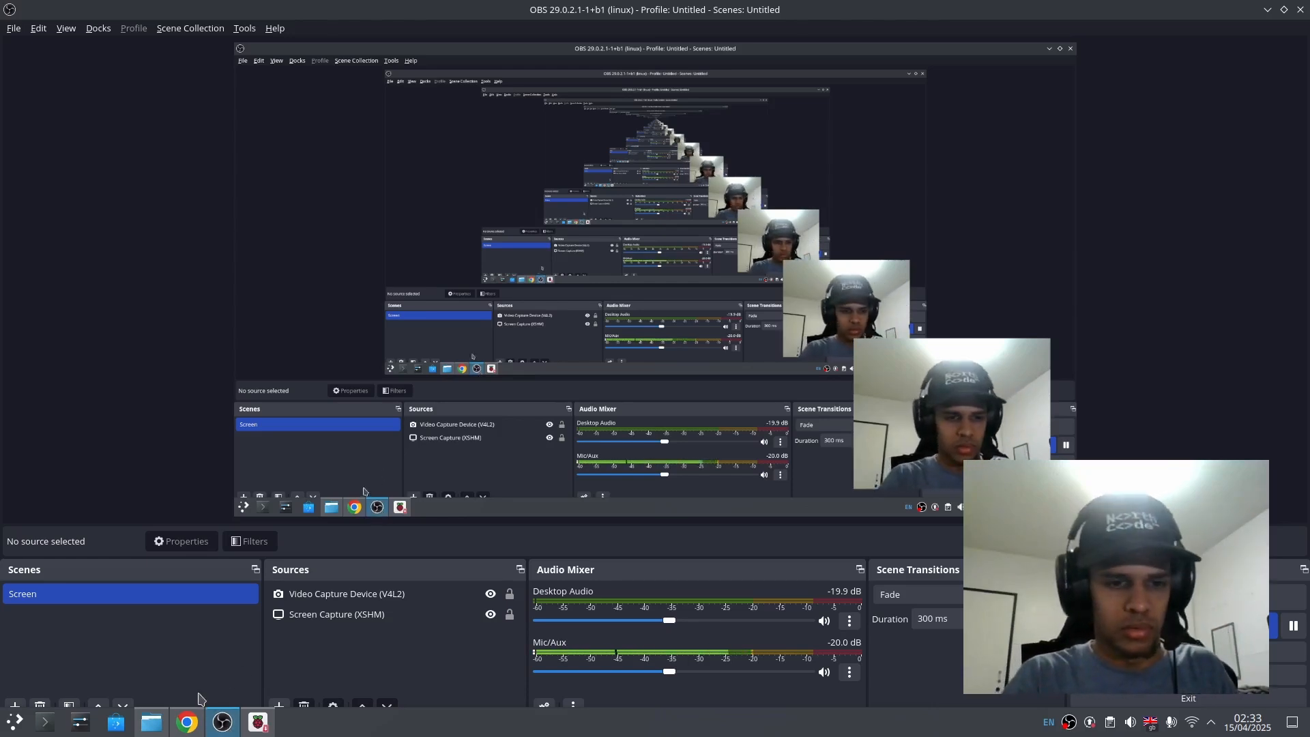
Step: Open a Konsole terminal, clear it and ping pi5.local, stopping the ping after the first reply
mouse_move(151, 724)
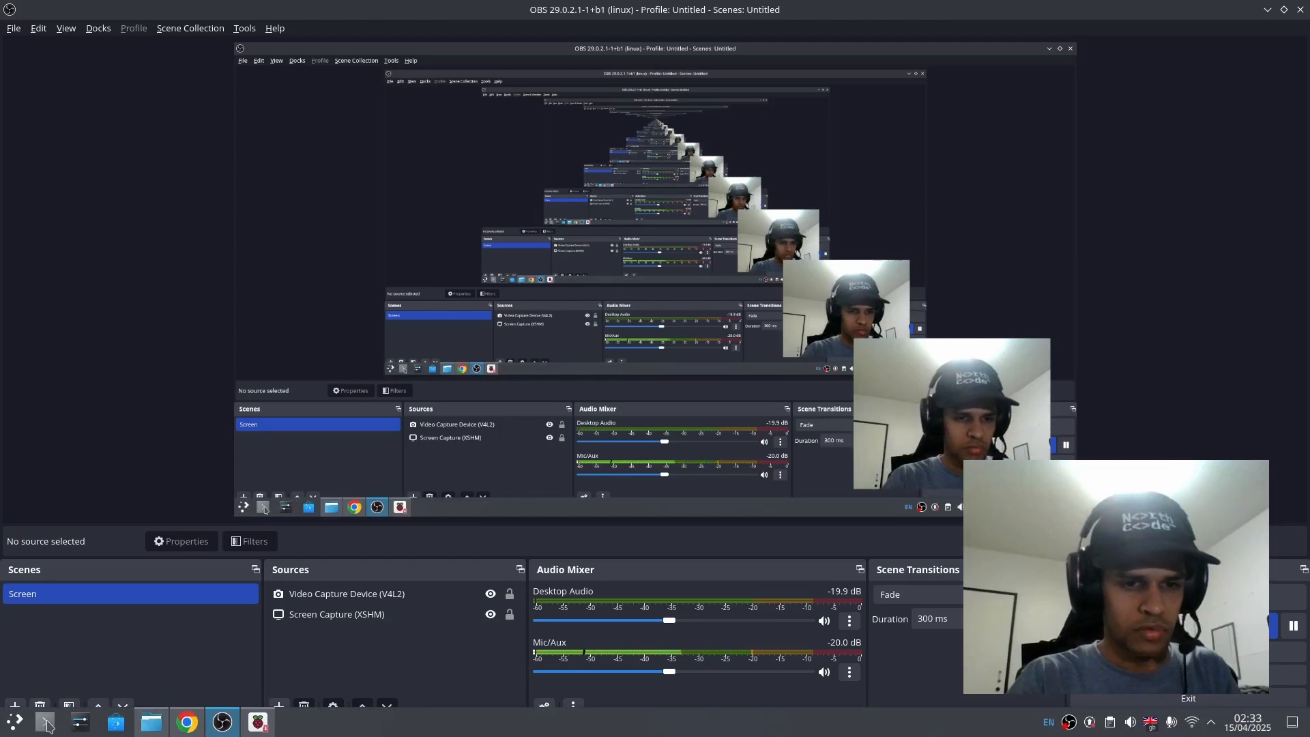
left_click(47, 725)
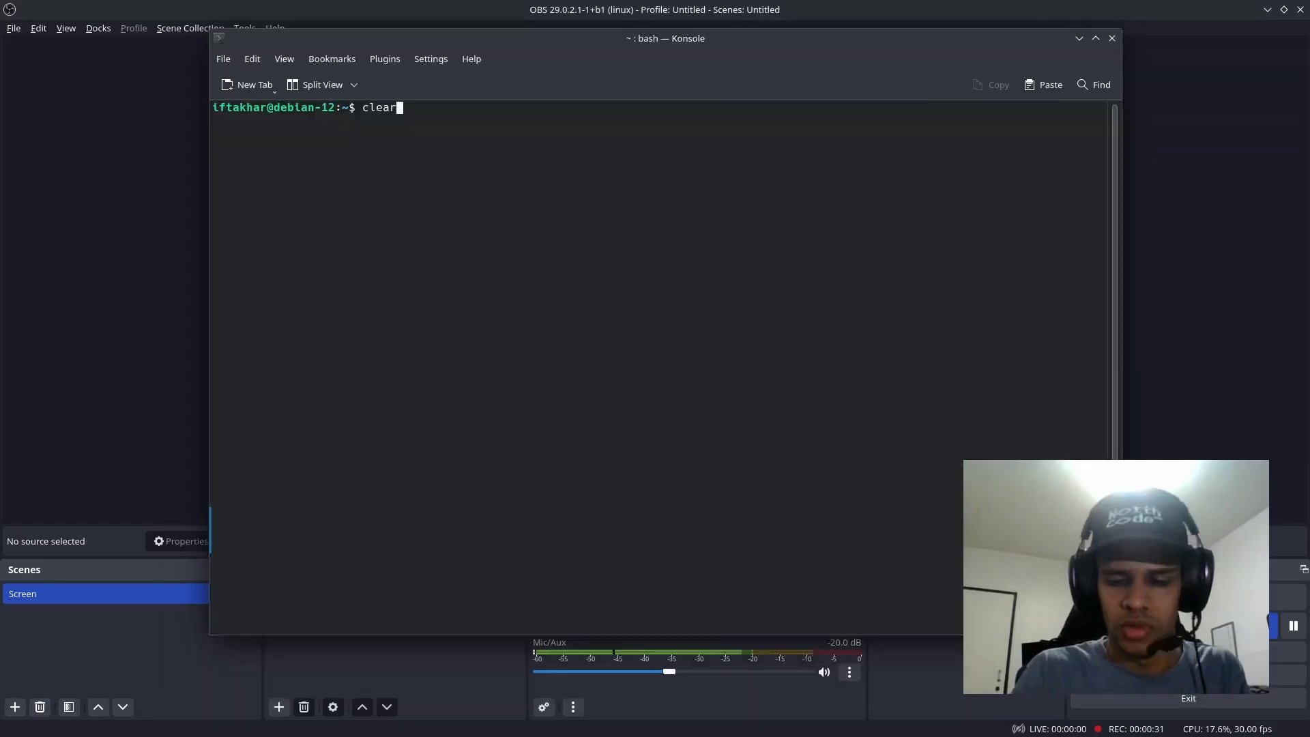
key("Return")
type("ping ")
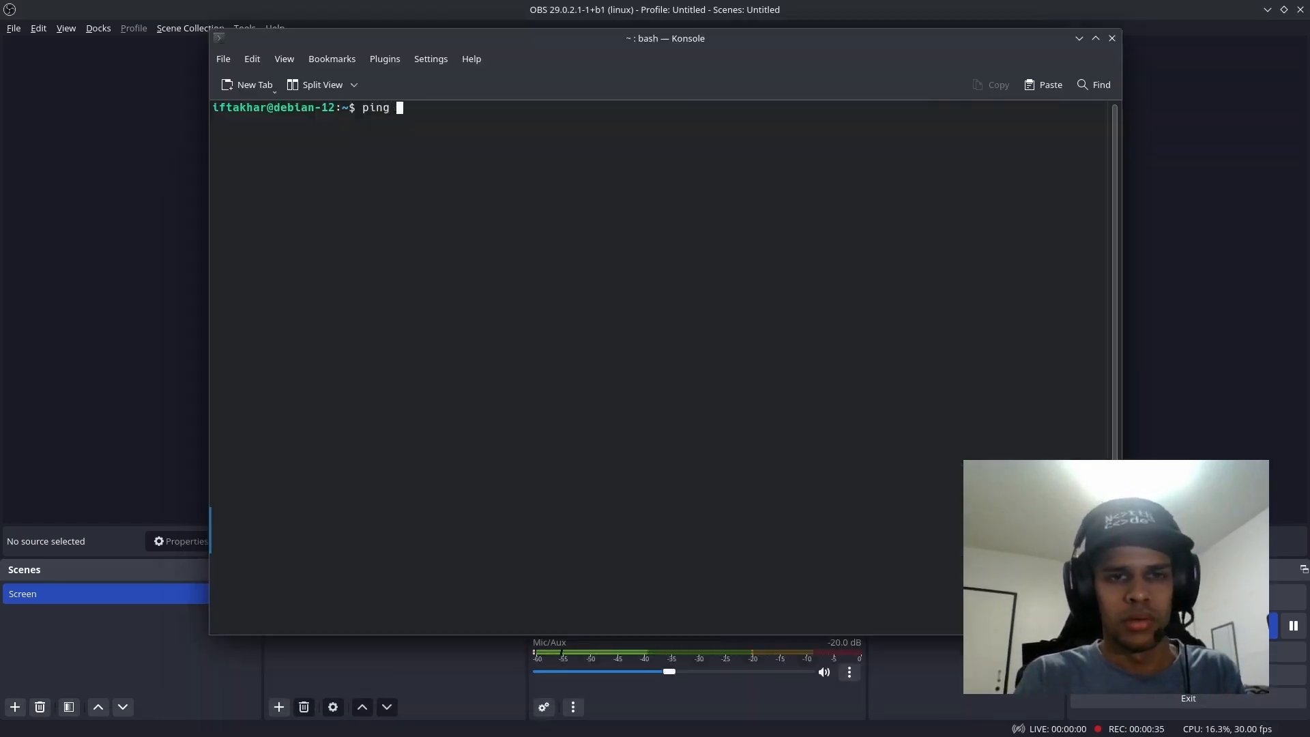
type("pit")
type(".local")
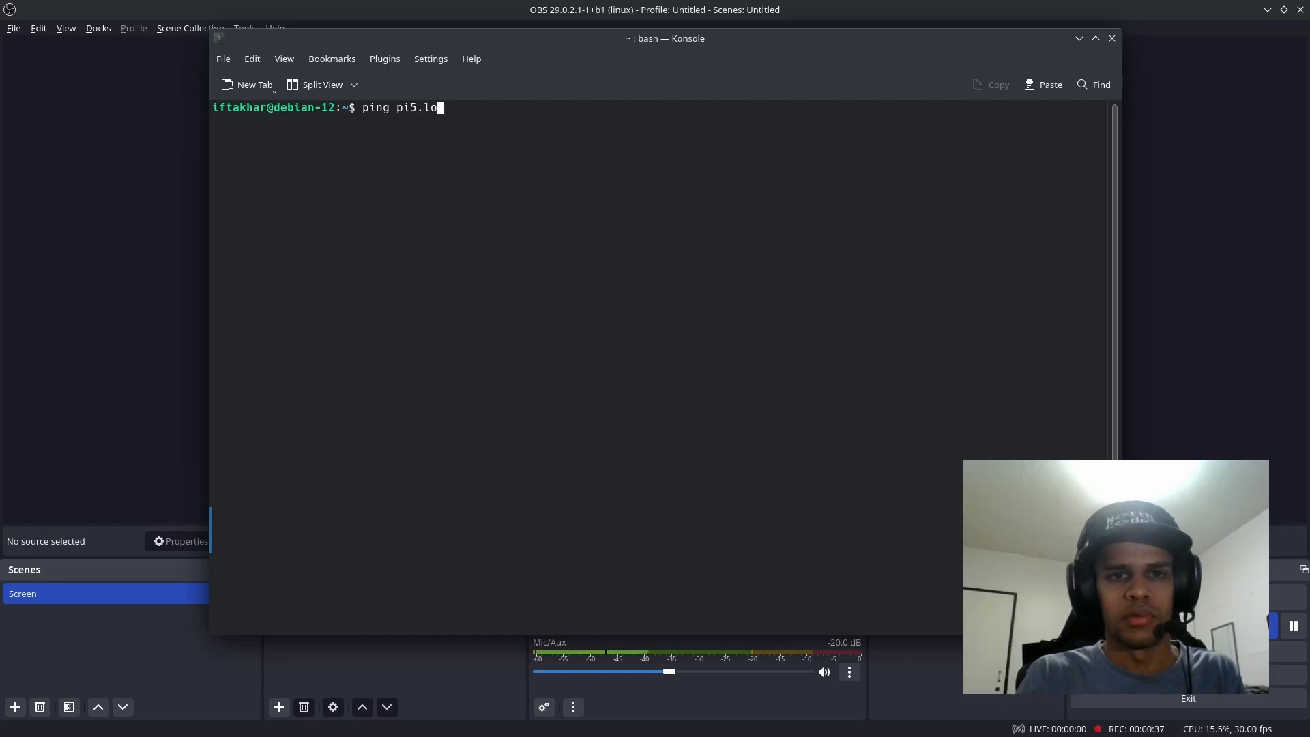
key("Return")
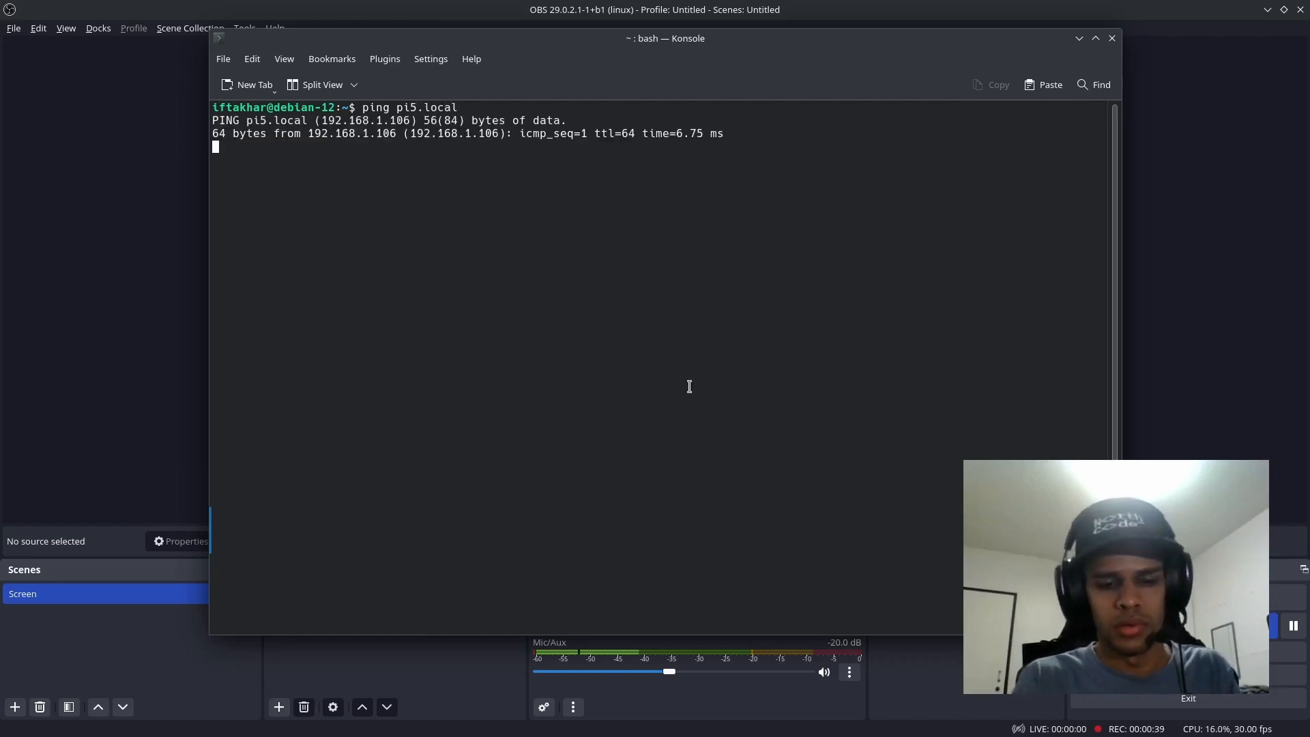
key("ctrl+c")
key("Up")
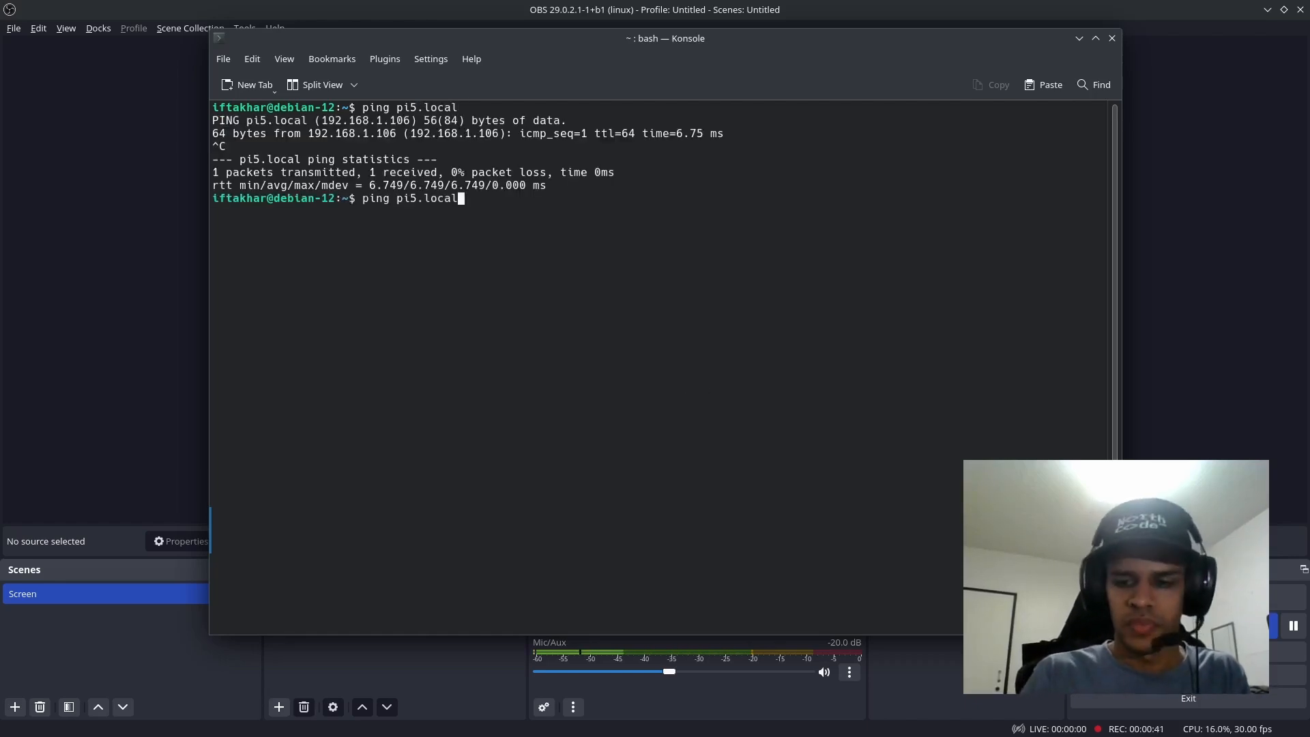
key("BackSpace")
key("BackSpace")
key("BackSpace")
key("BackSpace")
key("BackSpace")
key("BackSpace")
key("BackSpace")
key("BackSpace")
key("BackSpace")
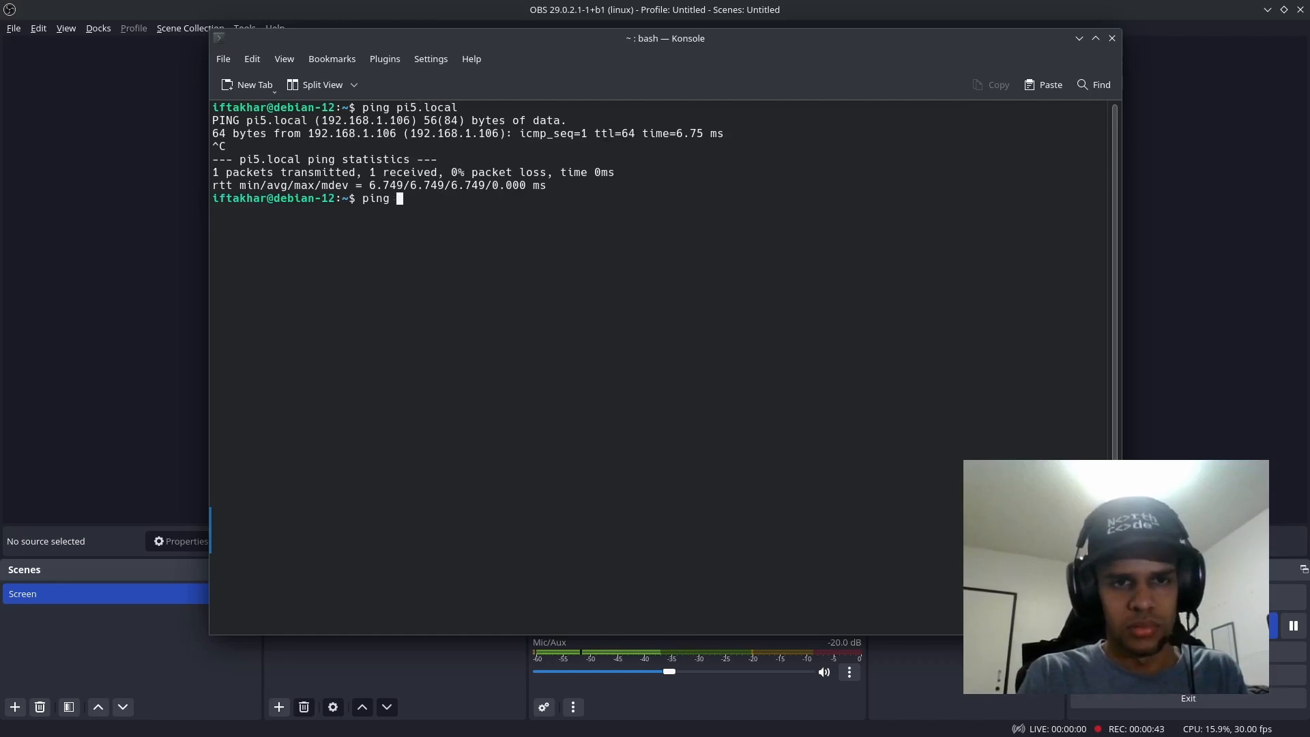
key("BackSpace")
key("BackSpace")
key("BackSpace")
key("BackSpace")
key("BackSpace")
type("ssh pi5")
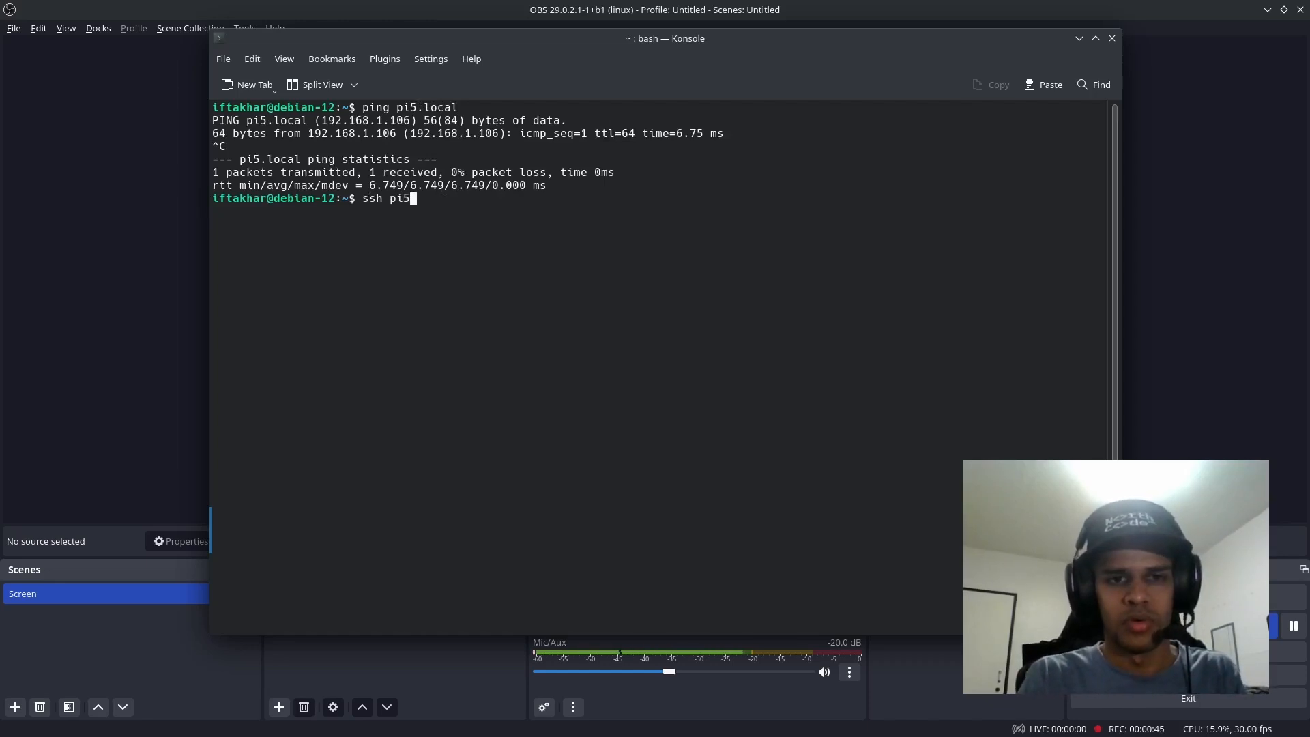
type("@pi5.local")
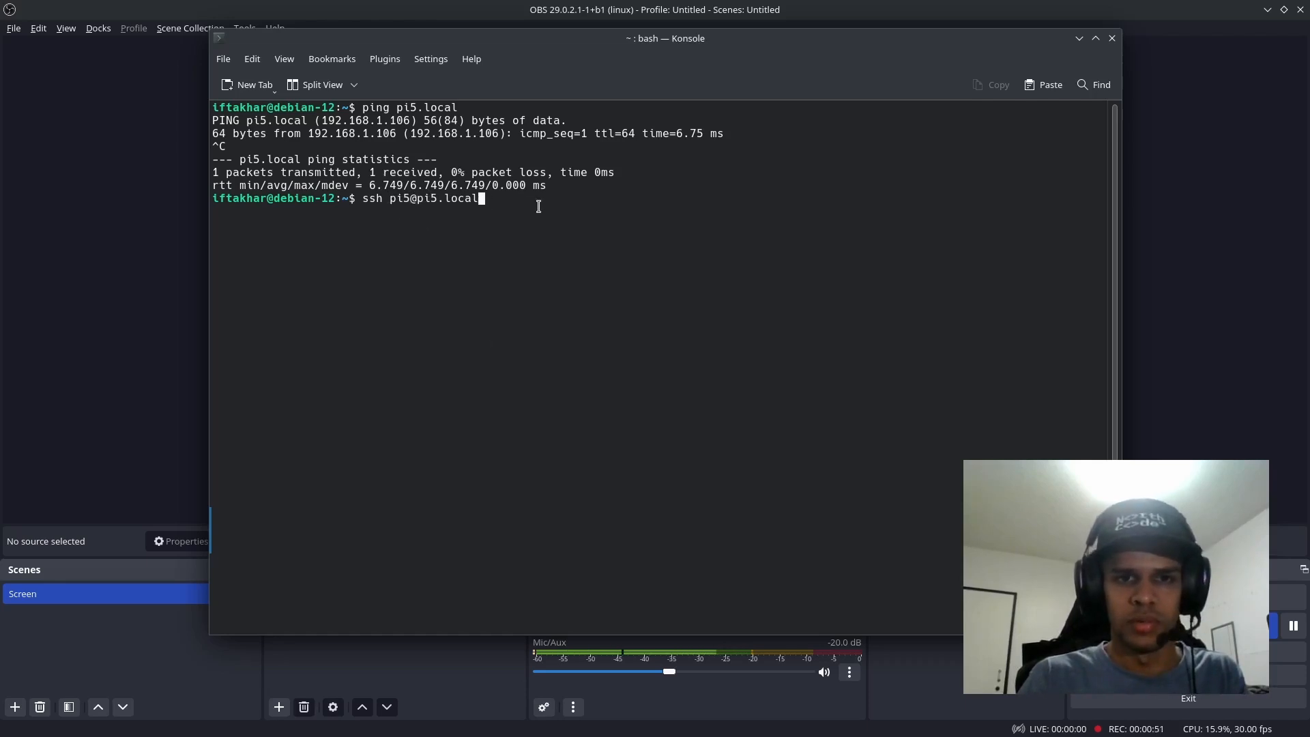
key("Return")
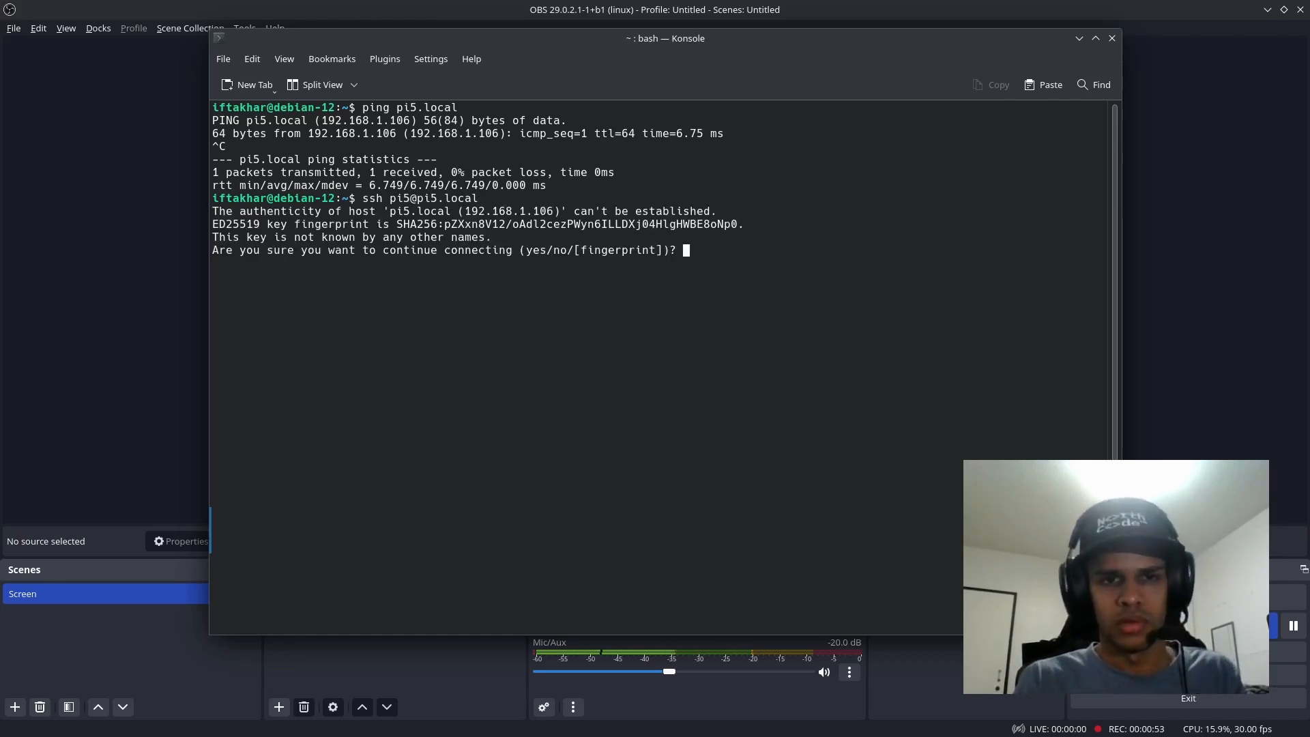
Step: Accept the host's key with yes and log in by entering the account password
type("yes")
key("Return")
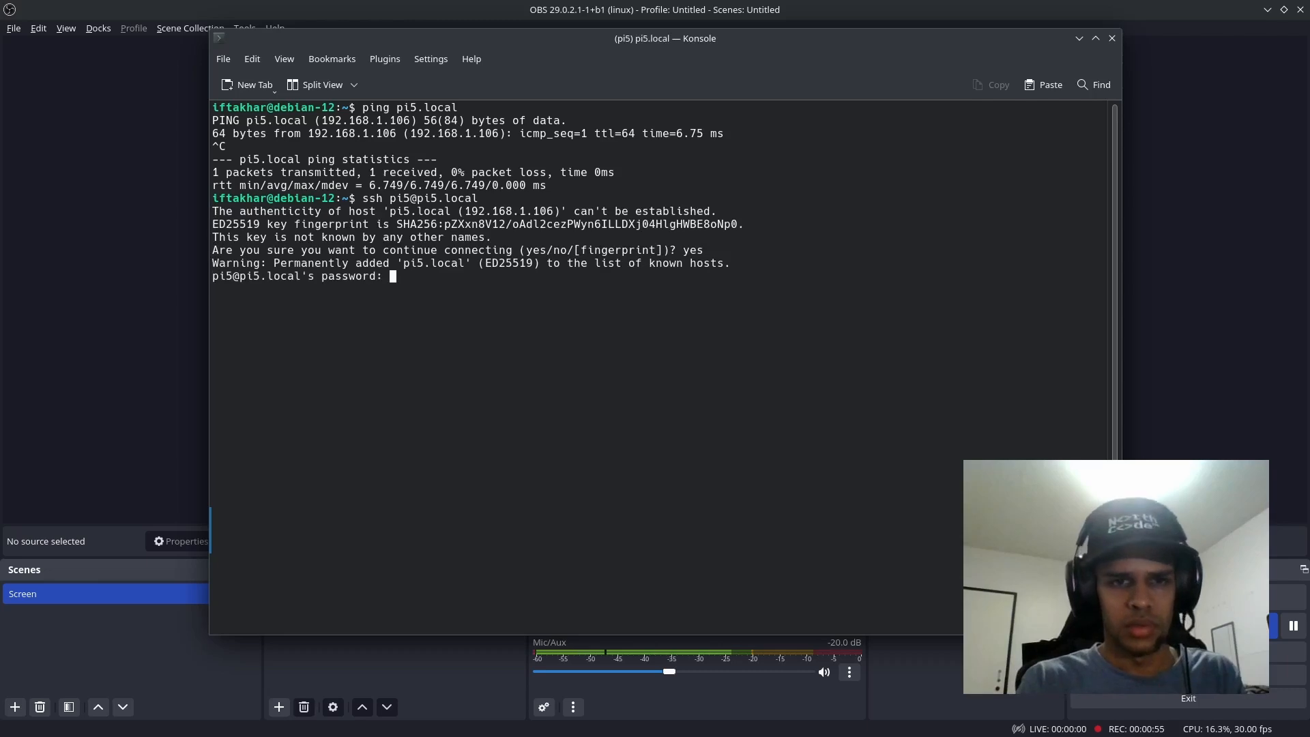
key("Return")
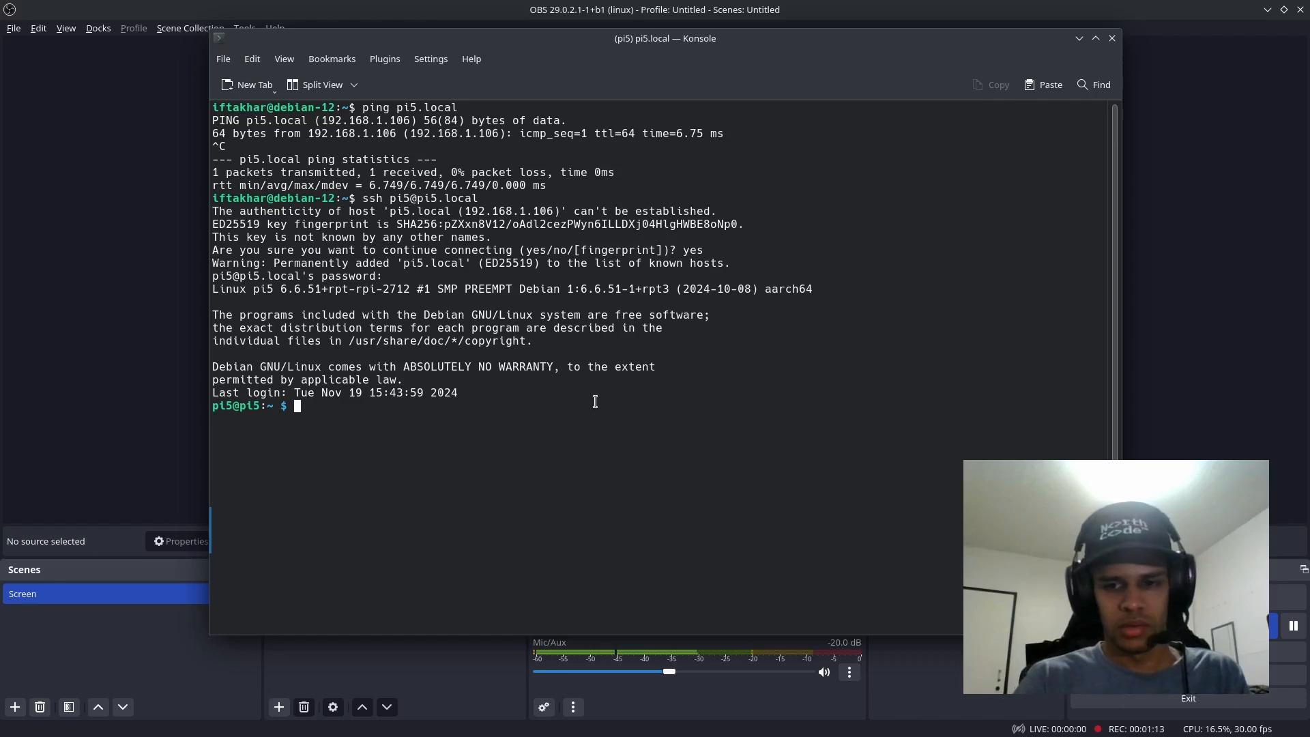
Step: Run sudo raspi-config on the Pi and open Interface Options
mouse_move(1031, 735)
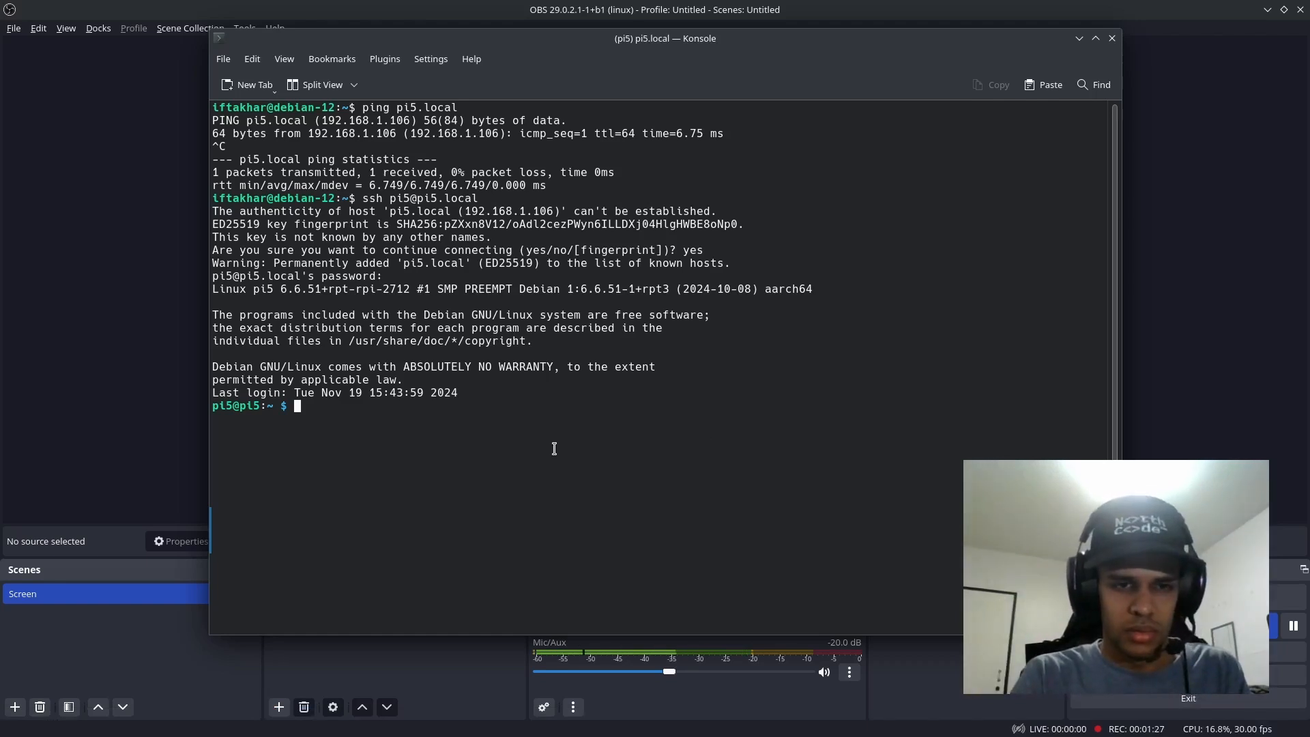
type("sudo ra")
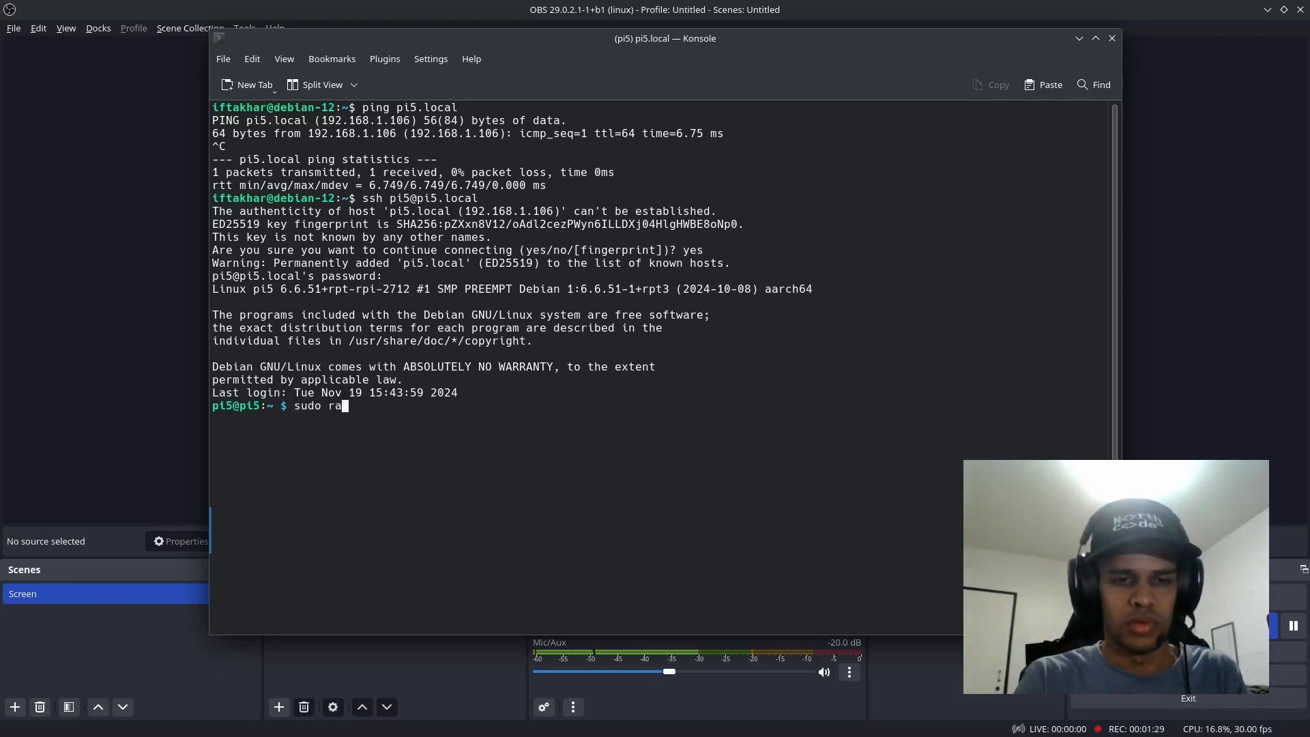
type("spi-config")
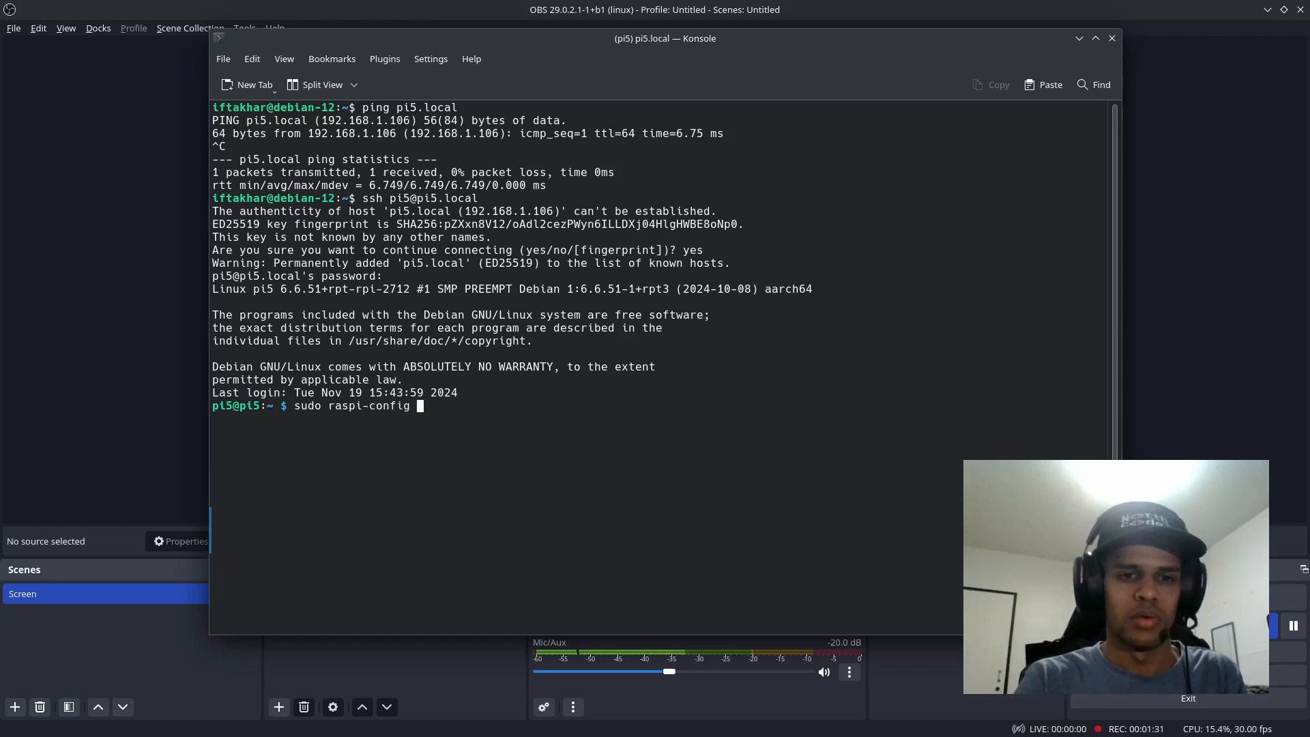
key("Return")
key("Down")
key("Down")
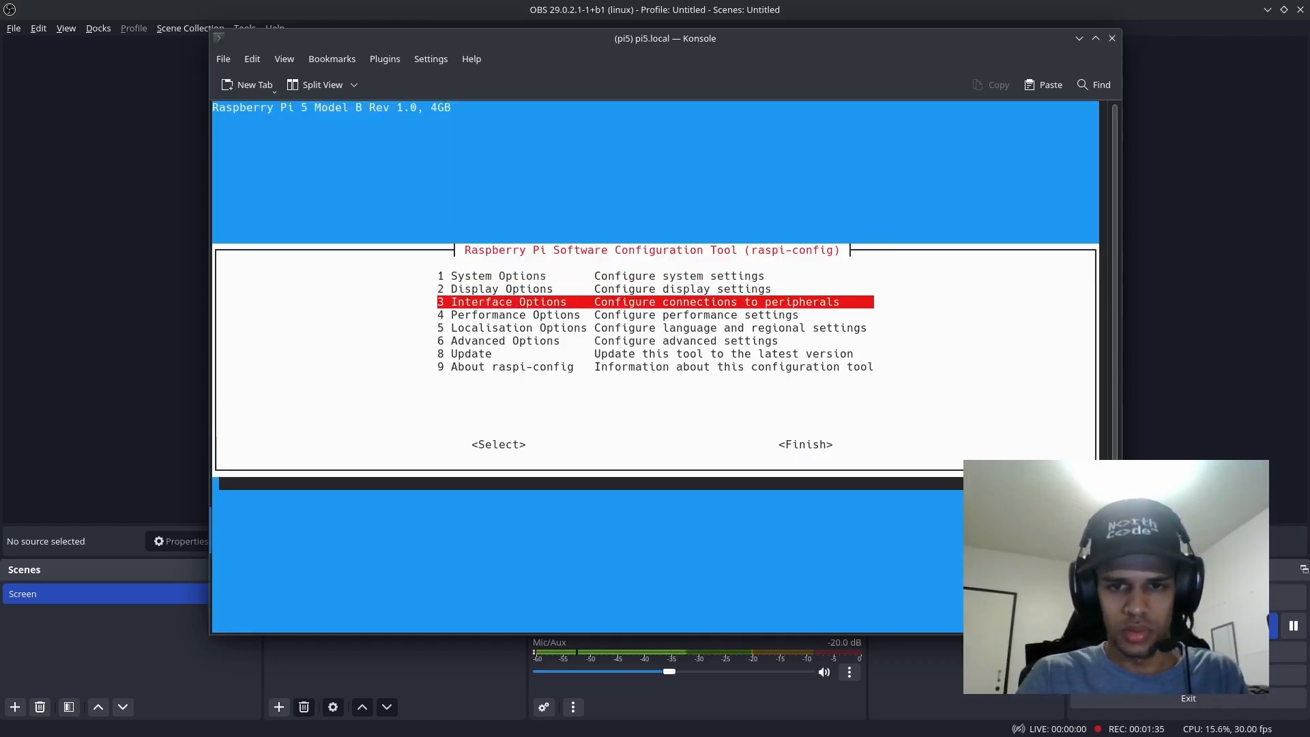
key("Return")
Step: Enable the VNC Server through the I3 VNC option, acknowledge it and exit raspi-config
key("Down")
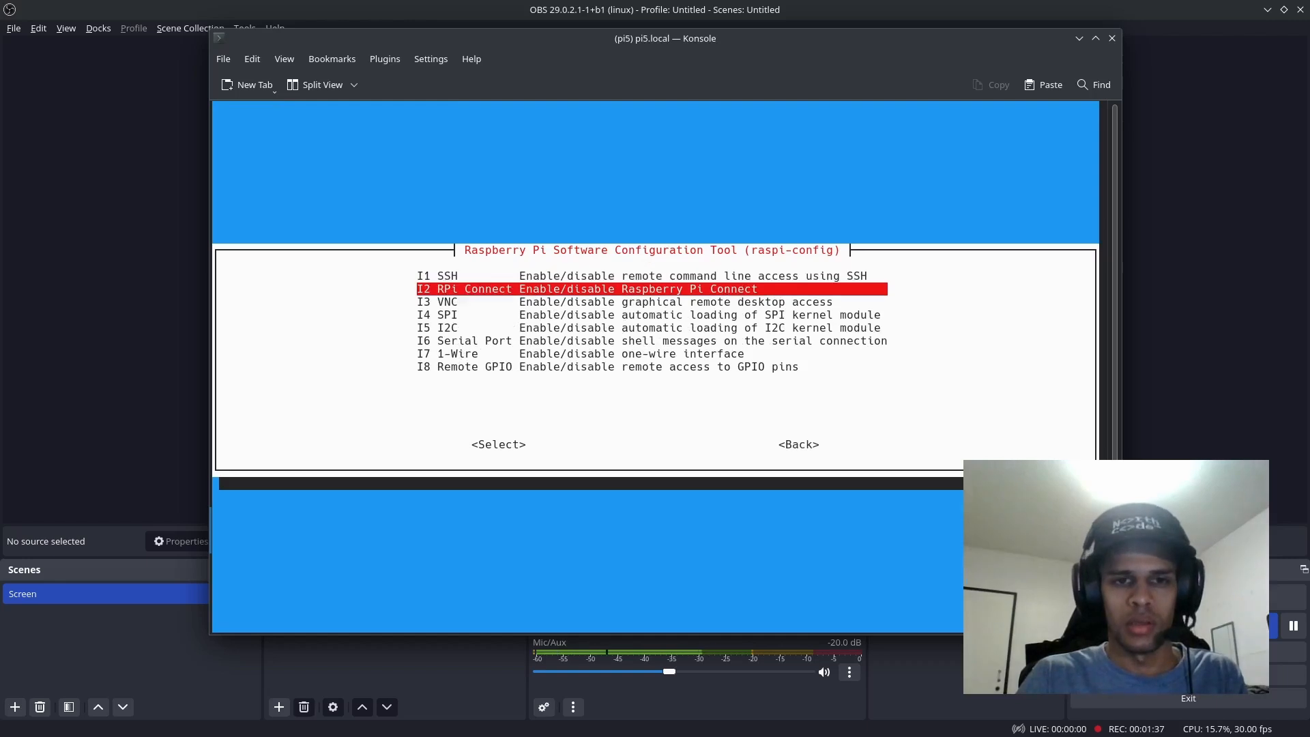
key("Down")
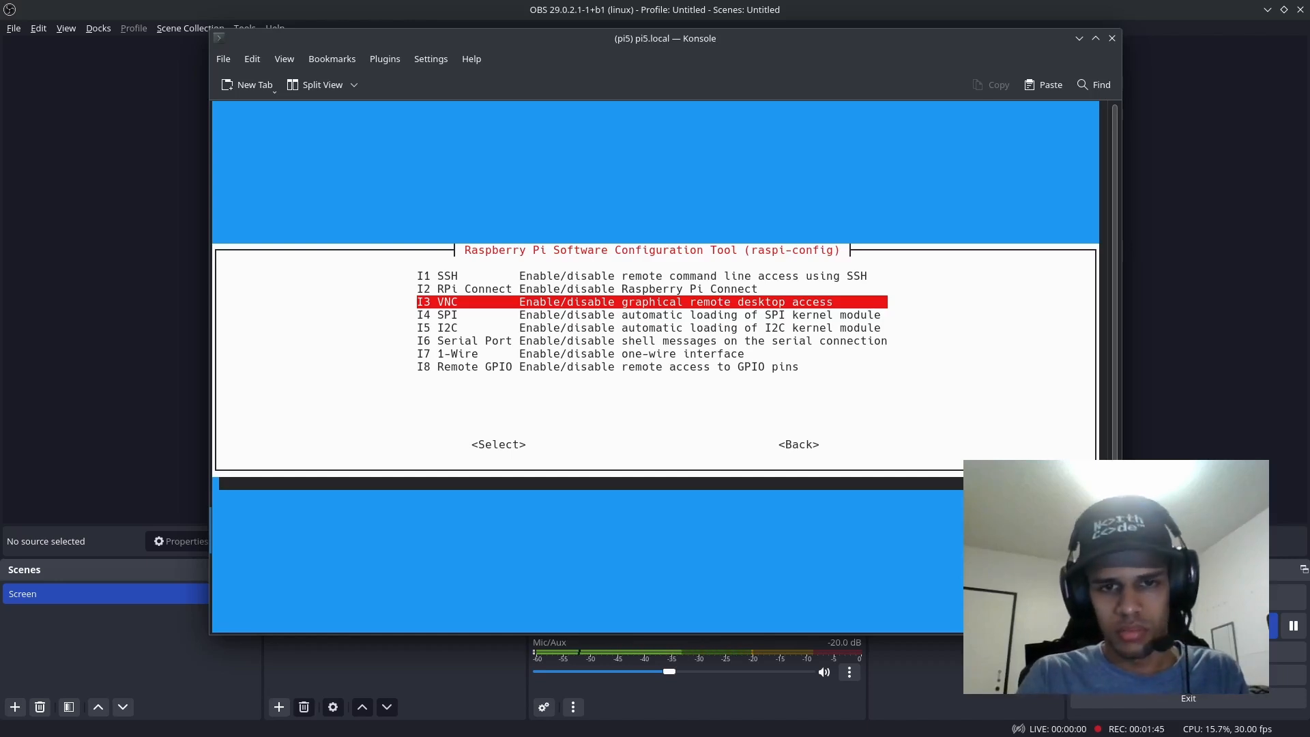
key("Return")
key("Left")
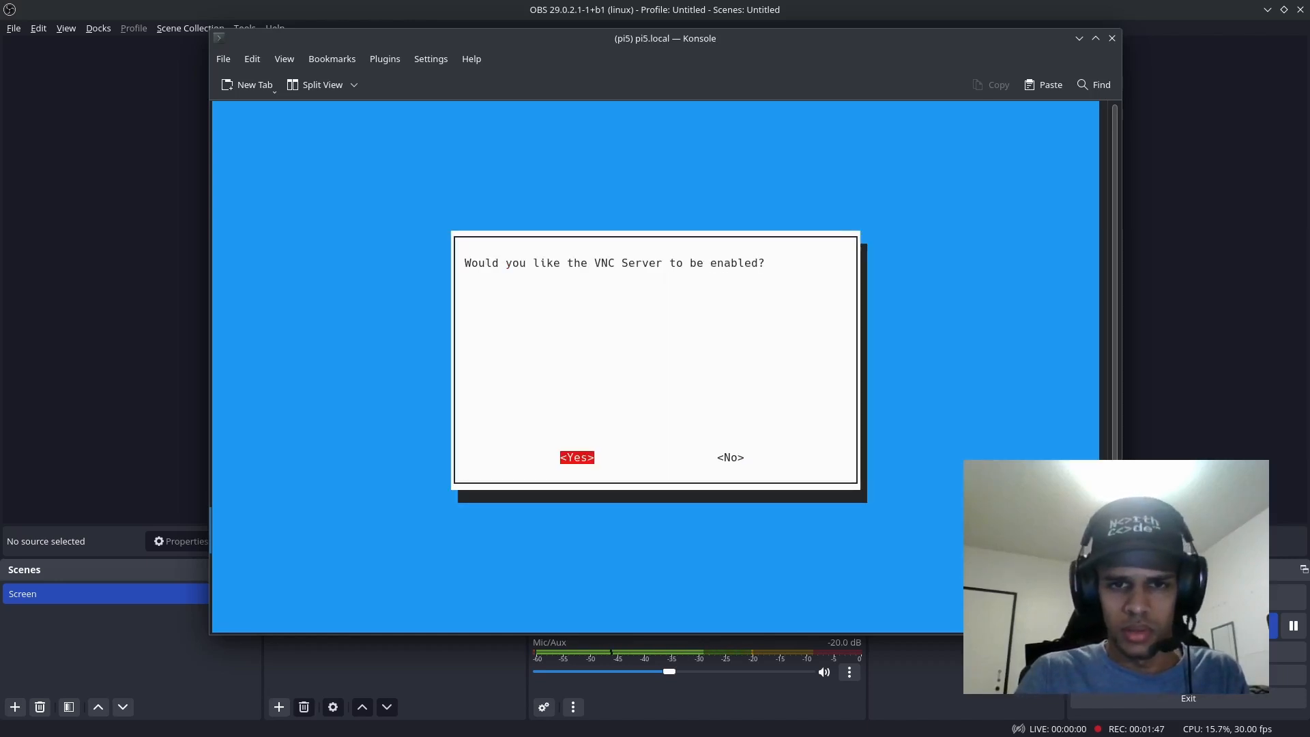
mouse_move(593, 271)
left_mouse_down()
mouse_move(667, 262)
mouse_move(602, 257)
left_mouse_up()
left_click(623, 258)
left_click(669, 265)
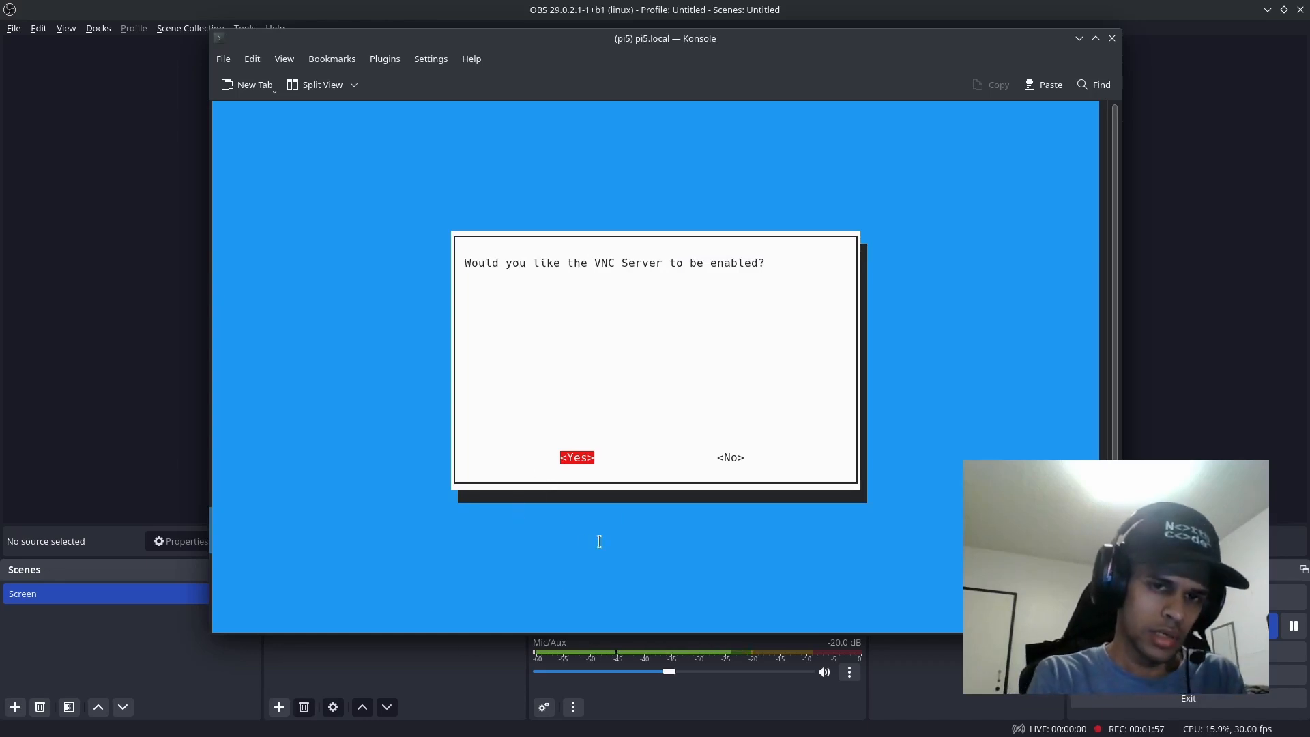
left_click(579, 463)
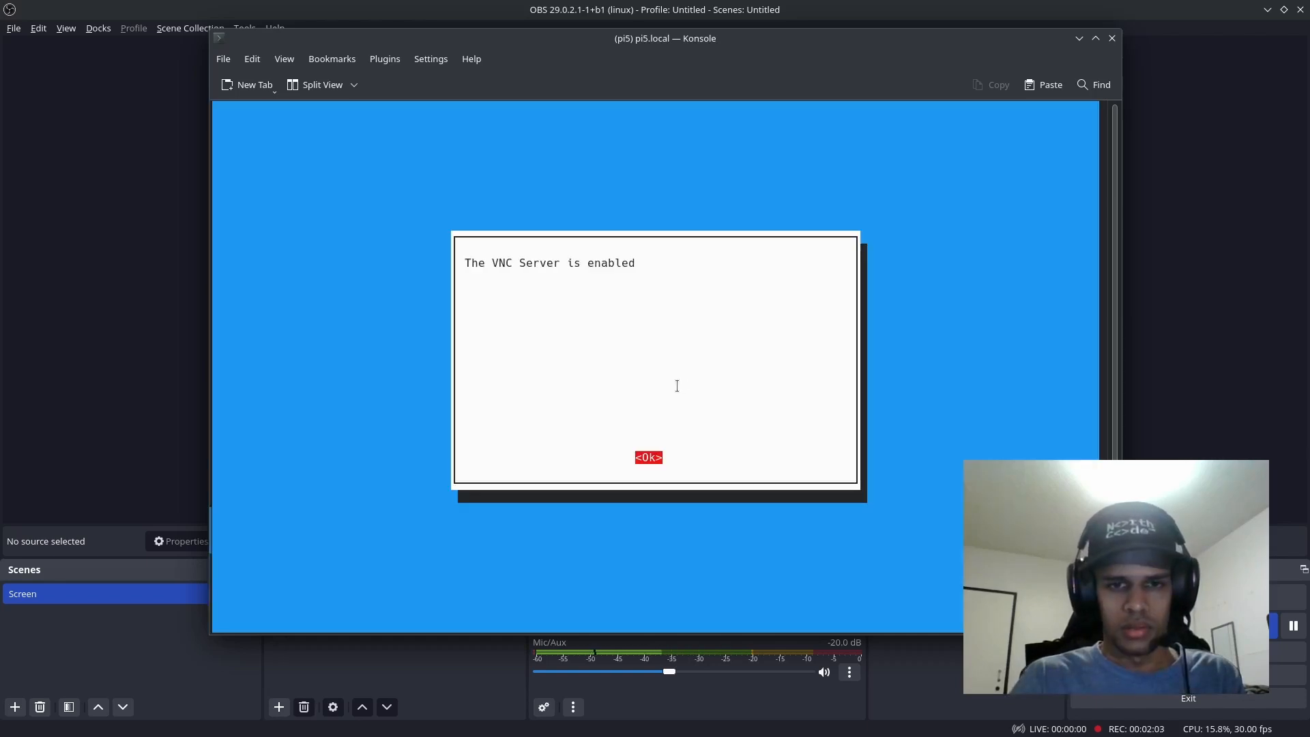
key("Return")
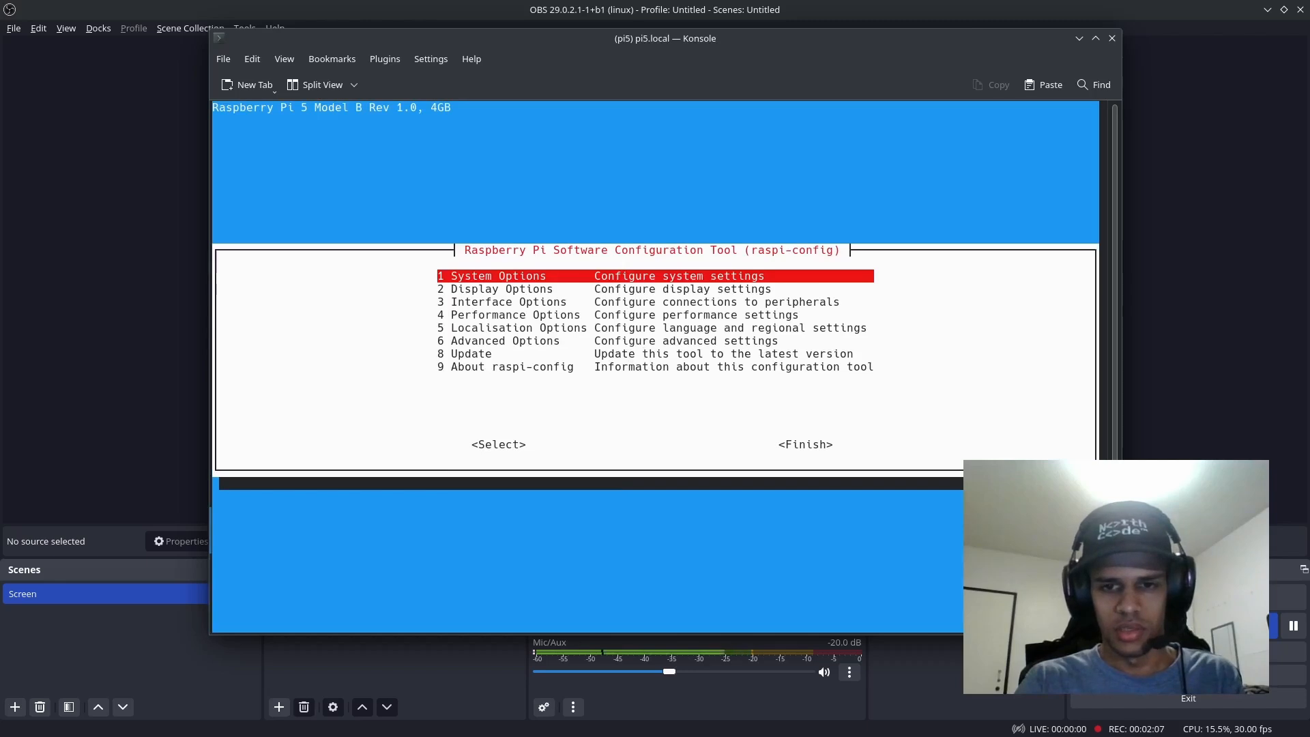
key("Escape")
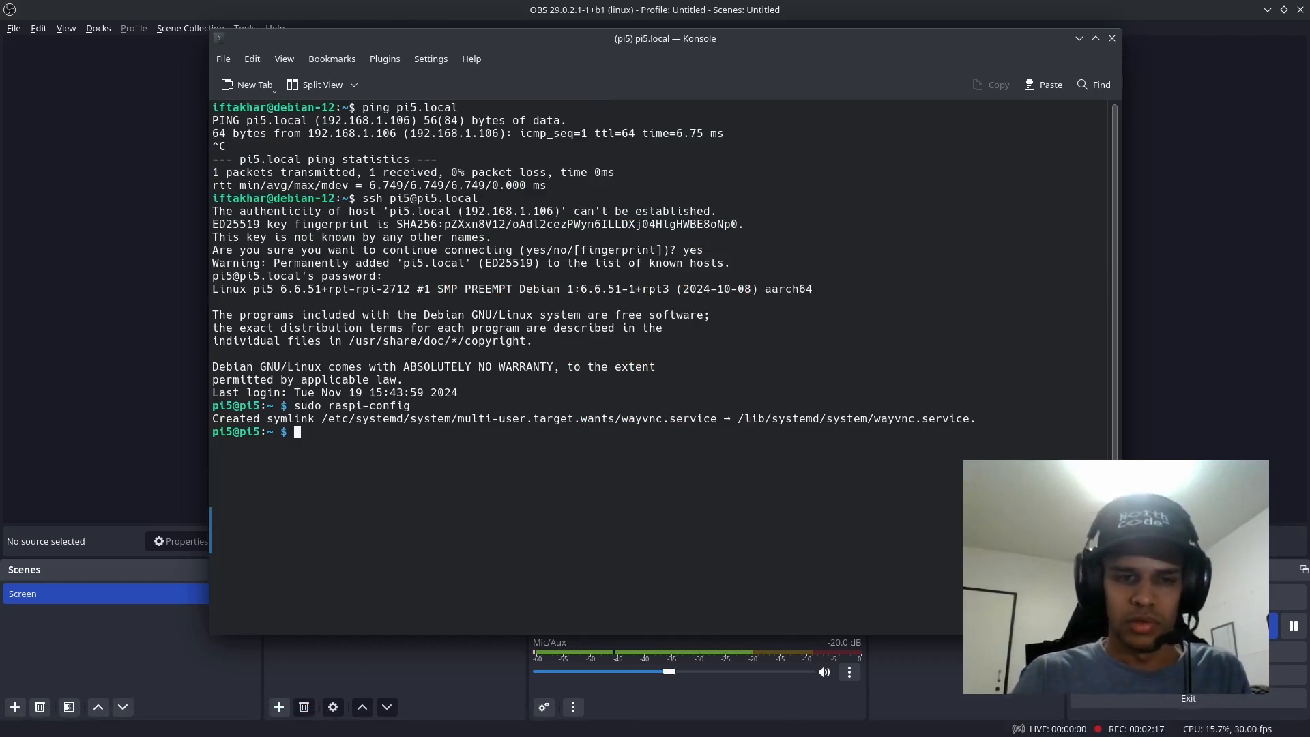
Step: Run sudo raspi-config again and reopen Interface Options
key("Up")
key("Return")
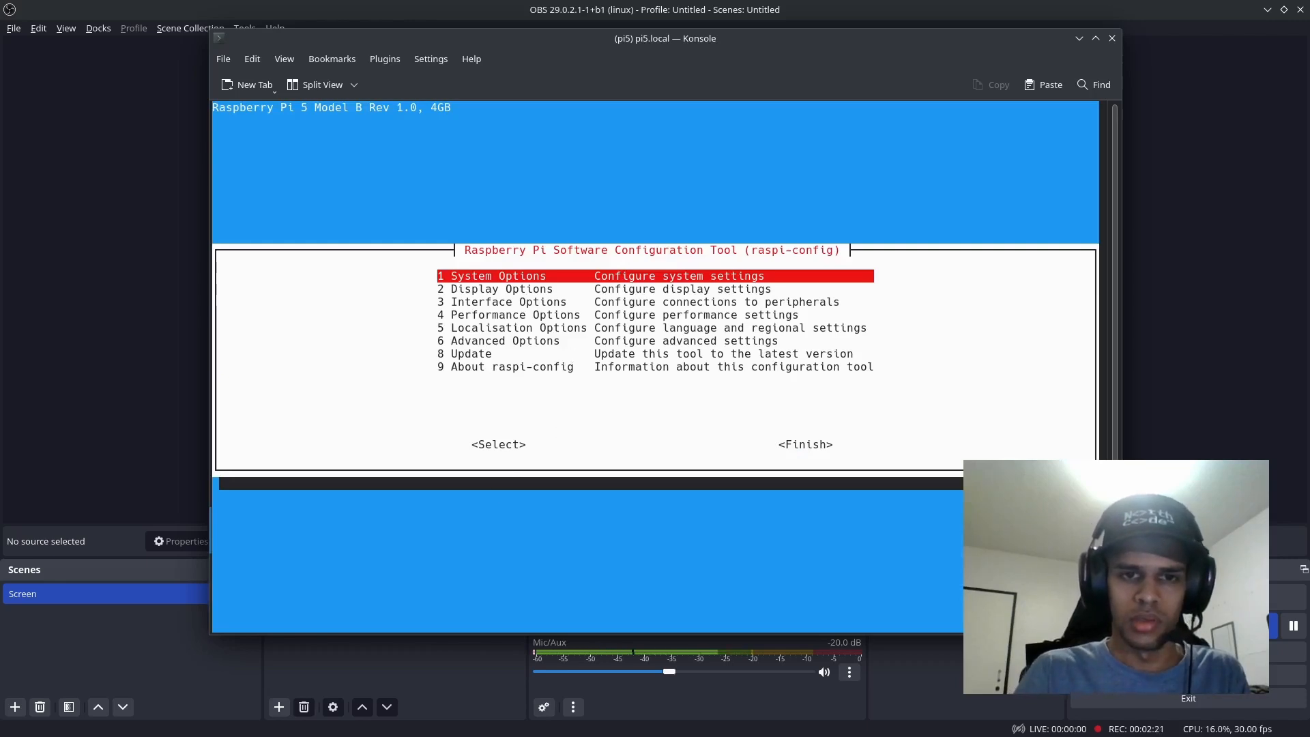
key("Down")
key("Down")
key("Down")
key("Up")
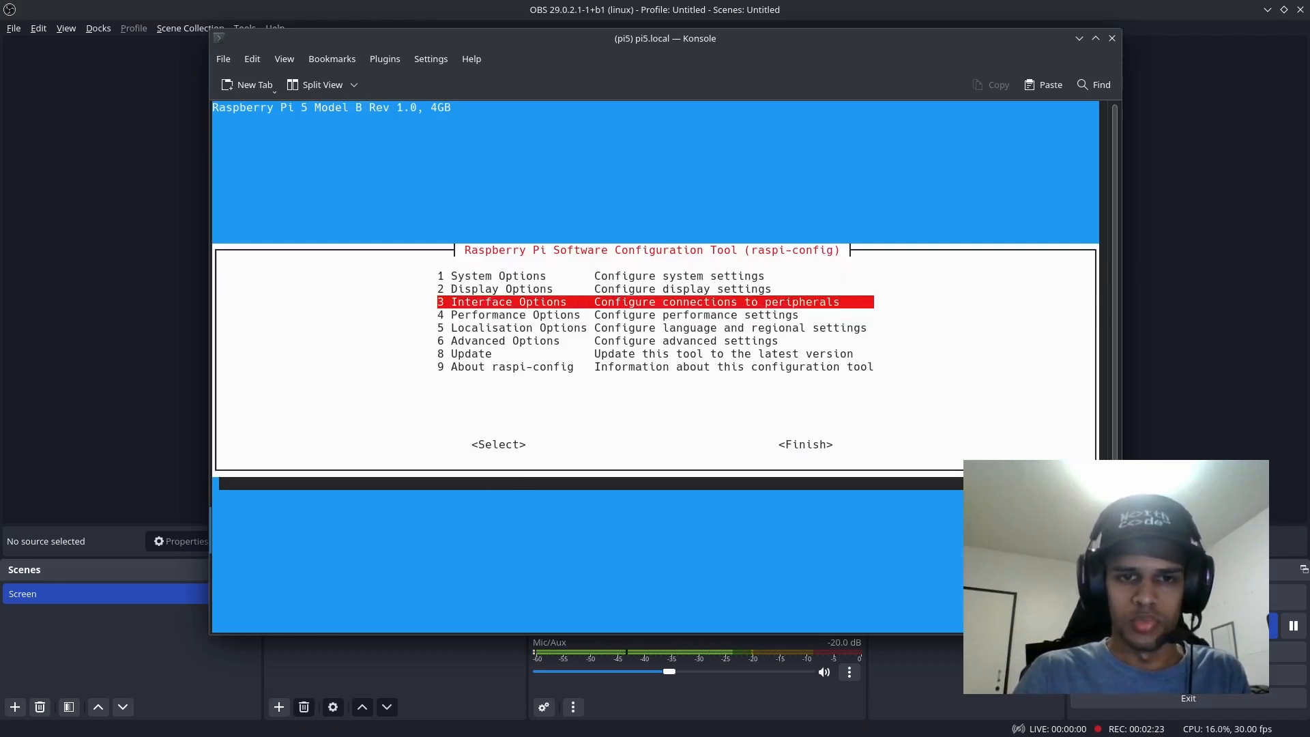
key("Return")
Step: Try answering No to enabling the VNC Server in the I3 VNC option and dismiss the resulting message
key("Down")
key("Down")
key("Return")
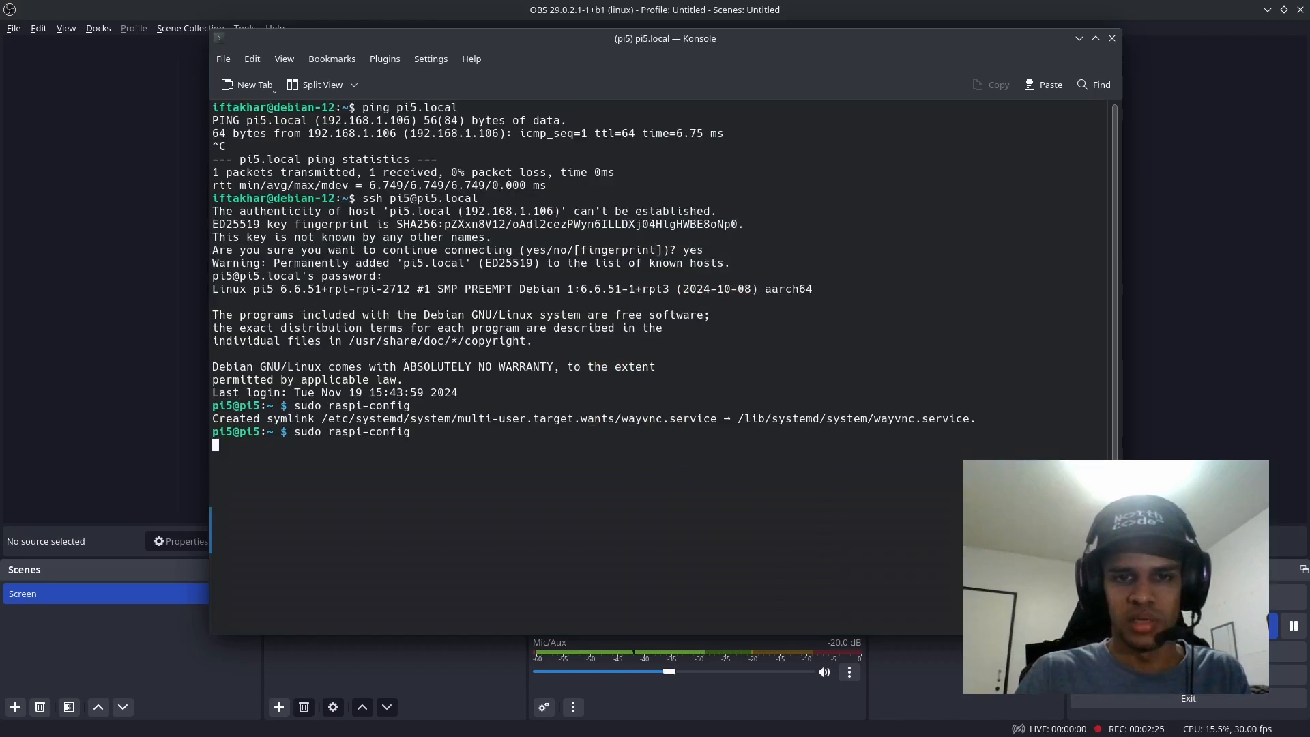
key("Right")
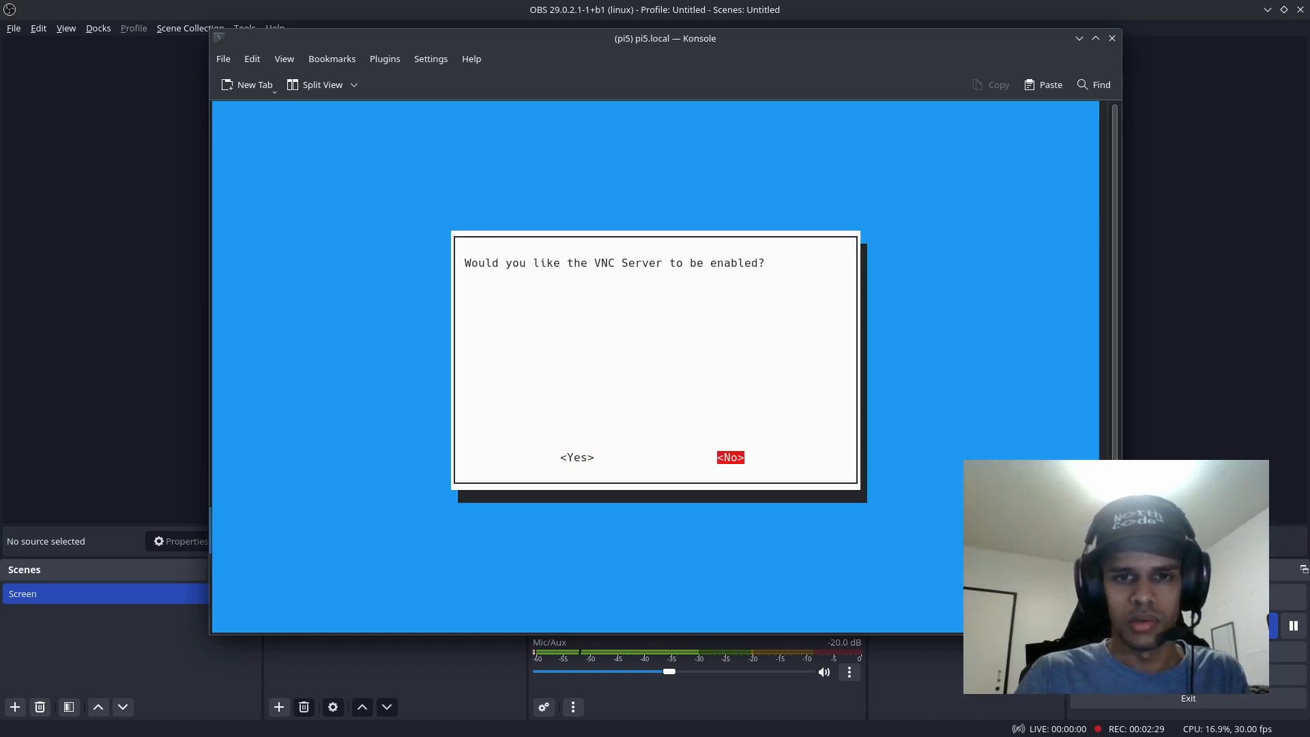
key("Return")
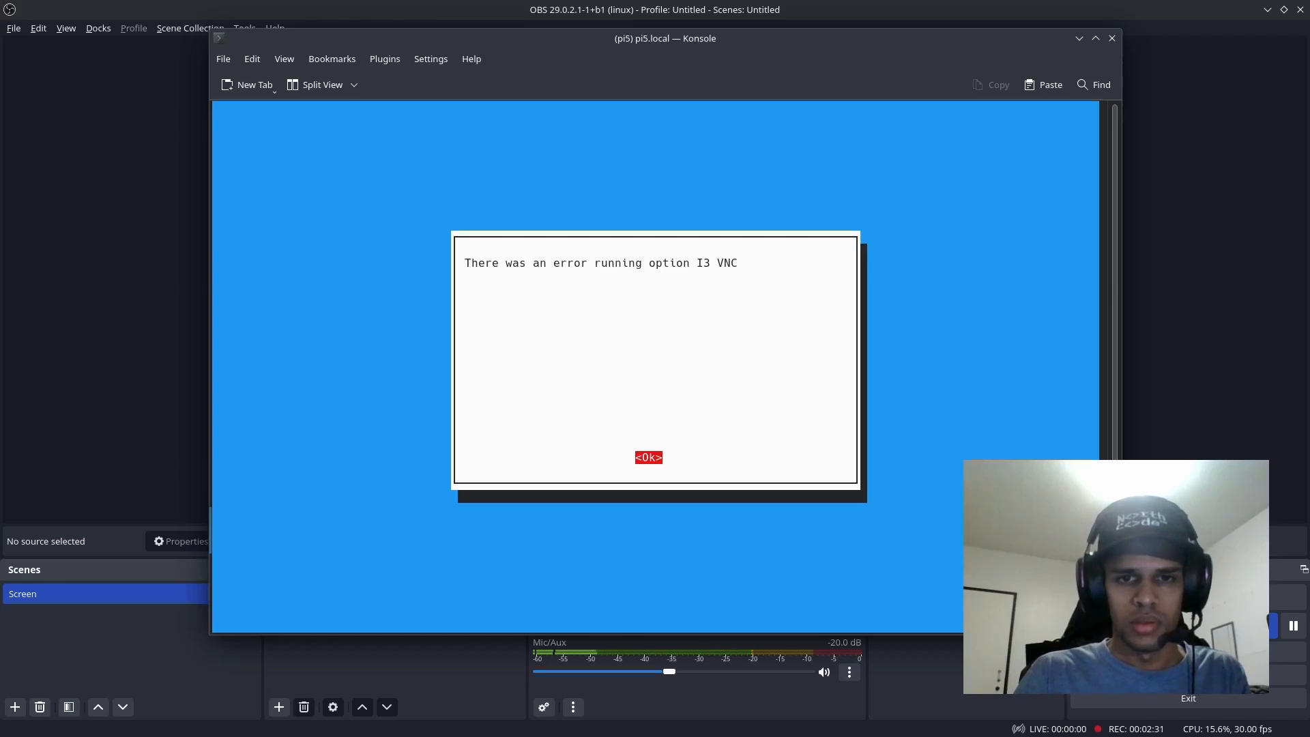
key("Return")
Step: Examine the Display Options in raspi-config, from Screen Blanking to Onscreen Keyboard, and exit the tool
key("Down")
key("Down")
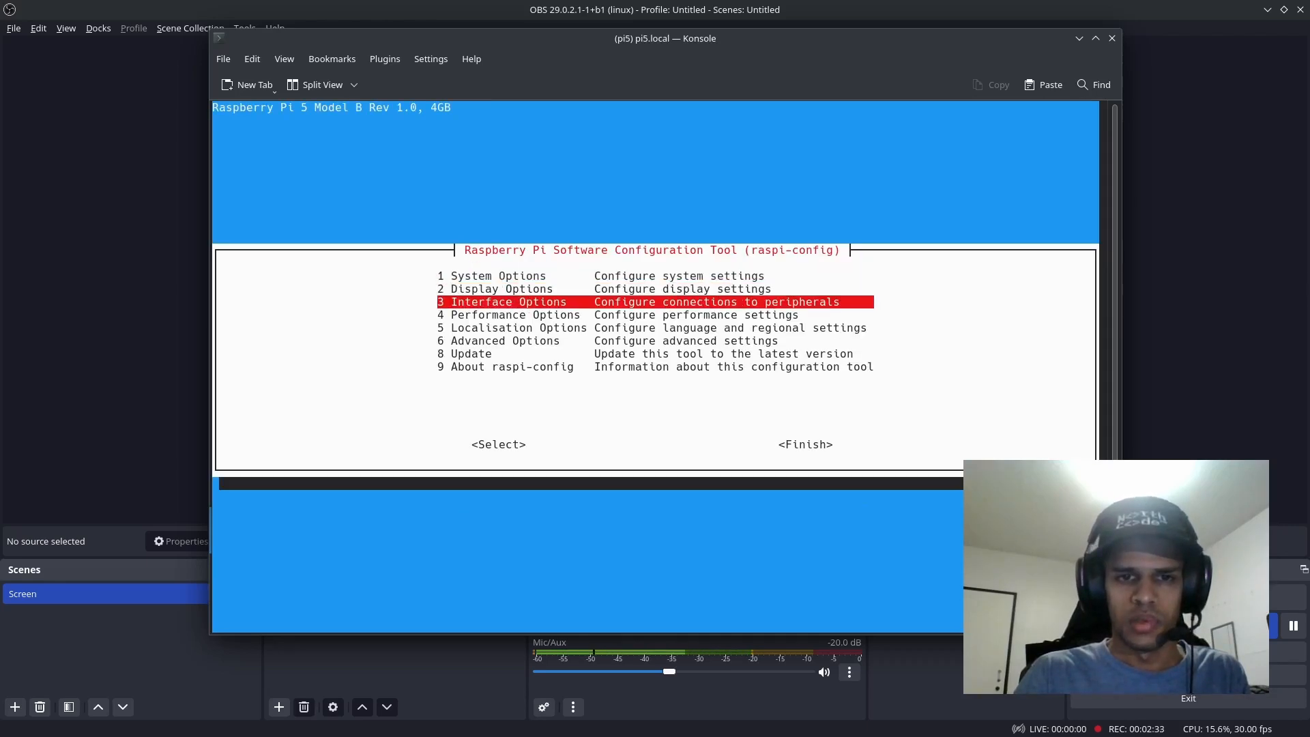
key("Up")
key("Return")
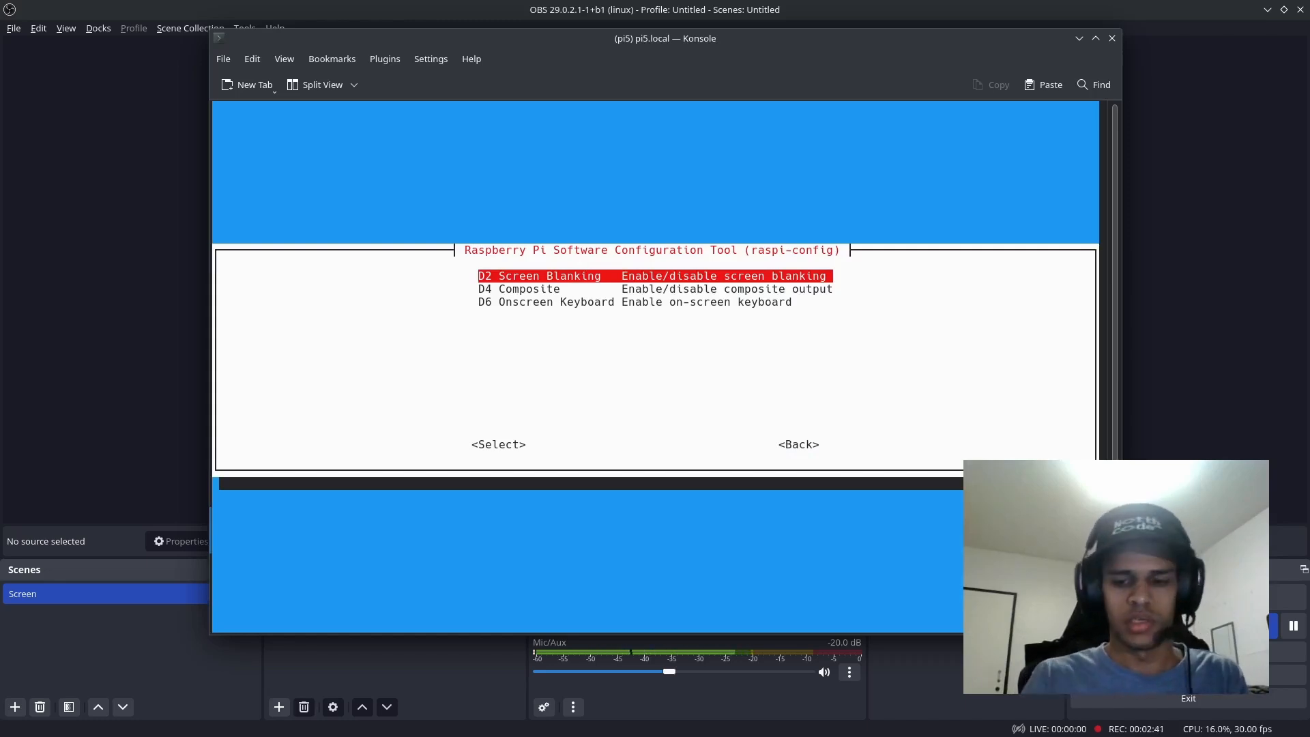
key("Up")
key("Up")
key("Up")
key("Up")
key("Up")
key("Up")
key("Up")
key("Up")
key("Up")
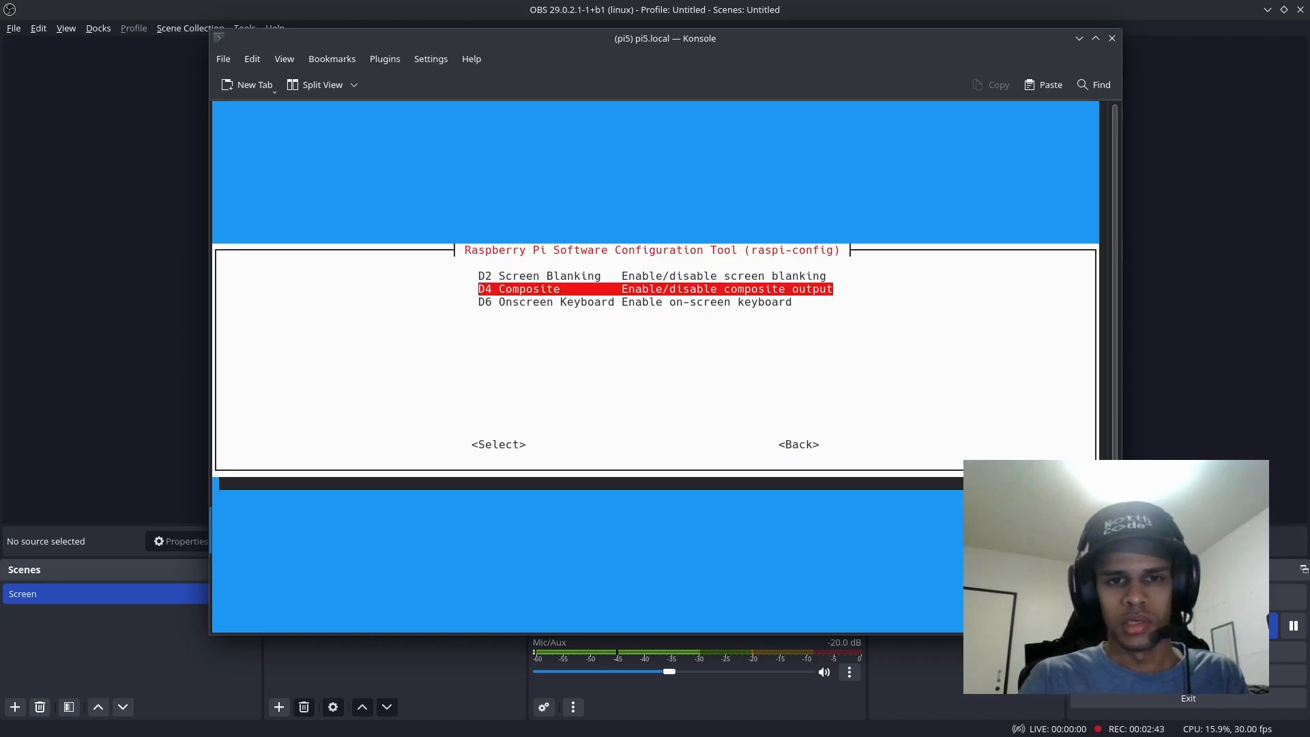
key("Down")
key("Down")
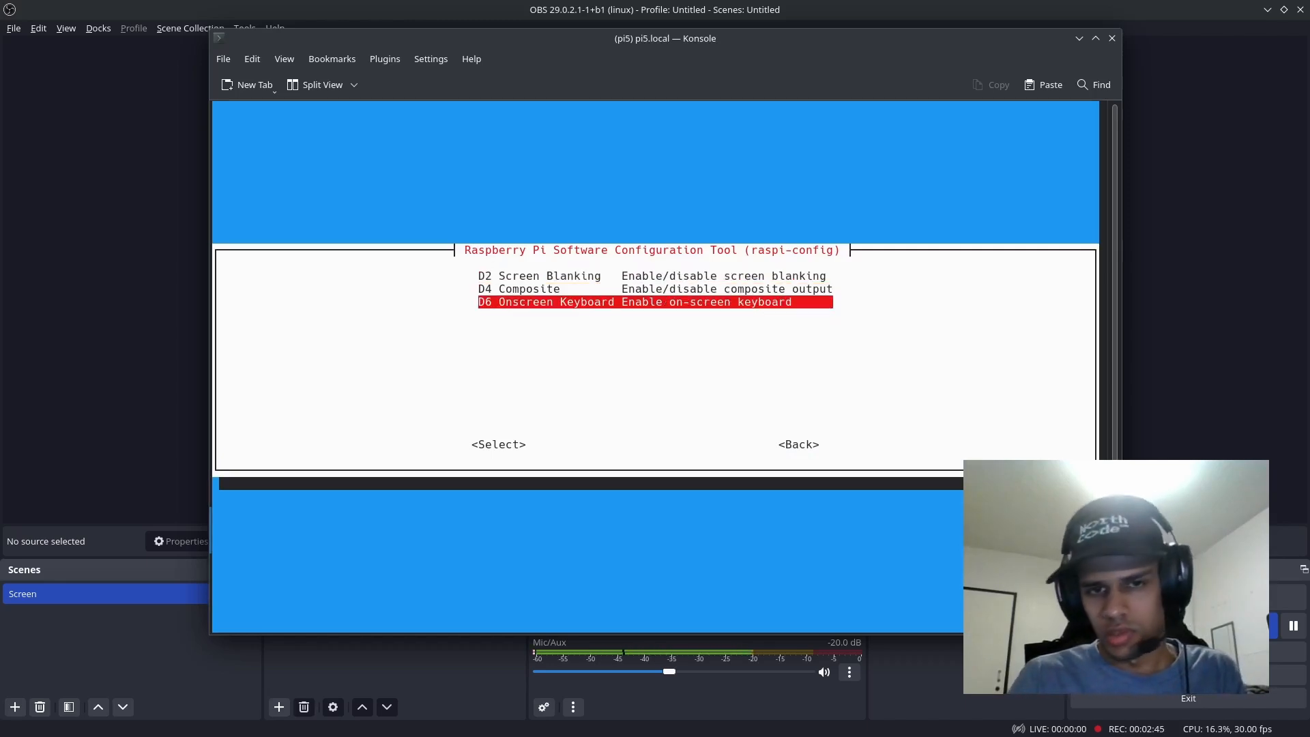
key("Escape")
key("Escape")
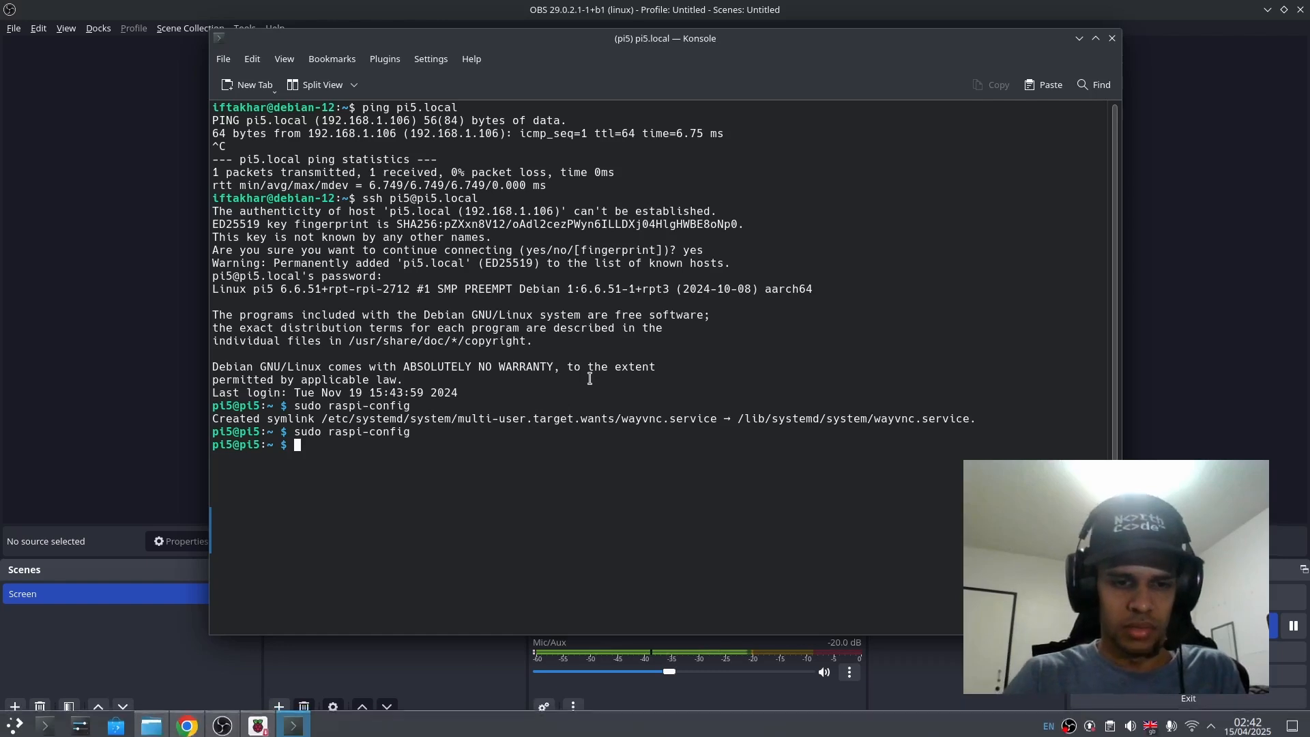
Step: Launch VNC Viewer and delete the saved pi5.local connection from the address book
key("super")
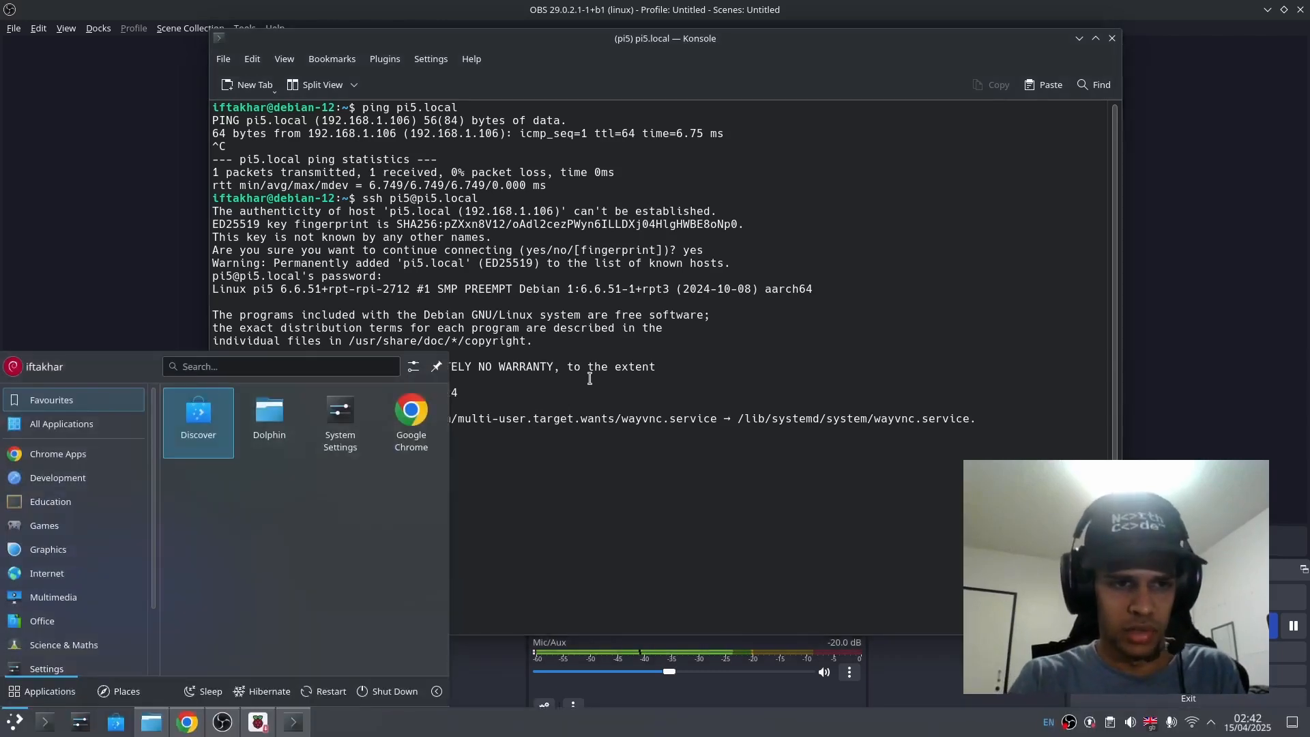
type("vn")
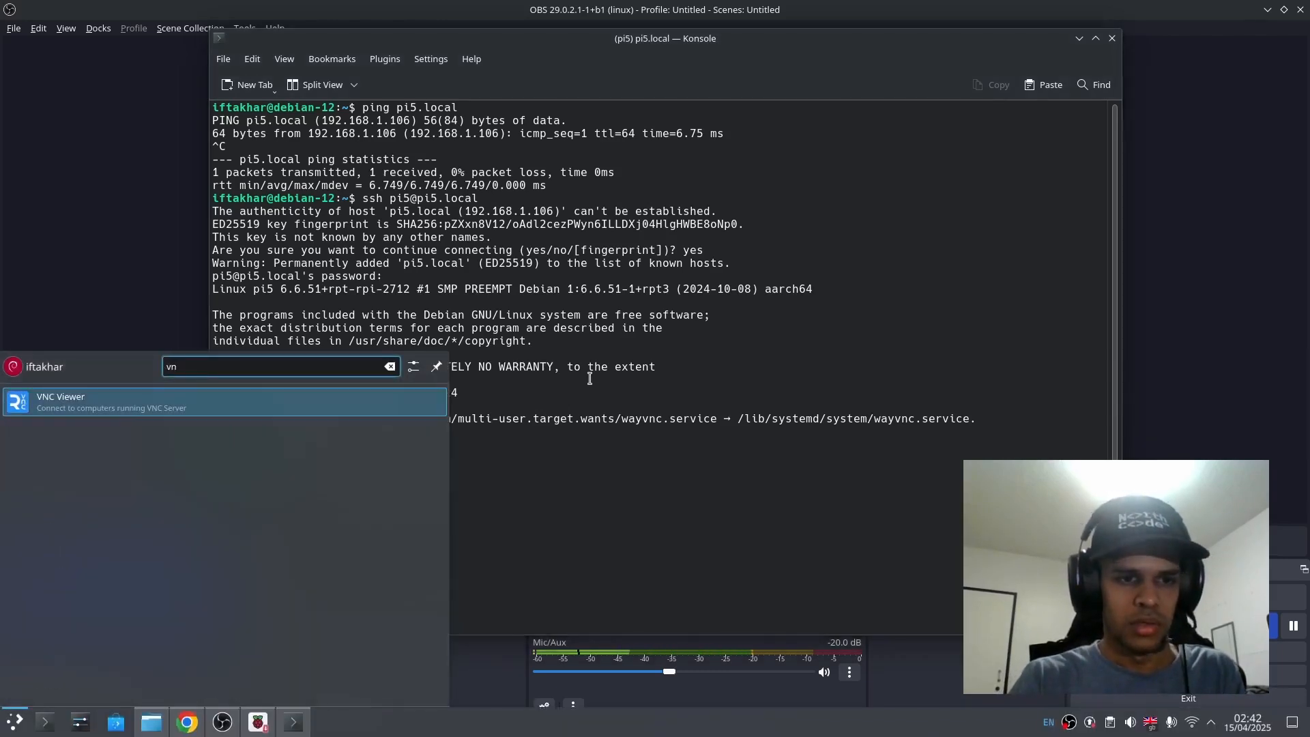
key("Return")
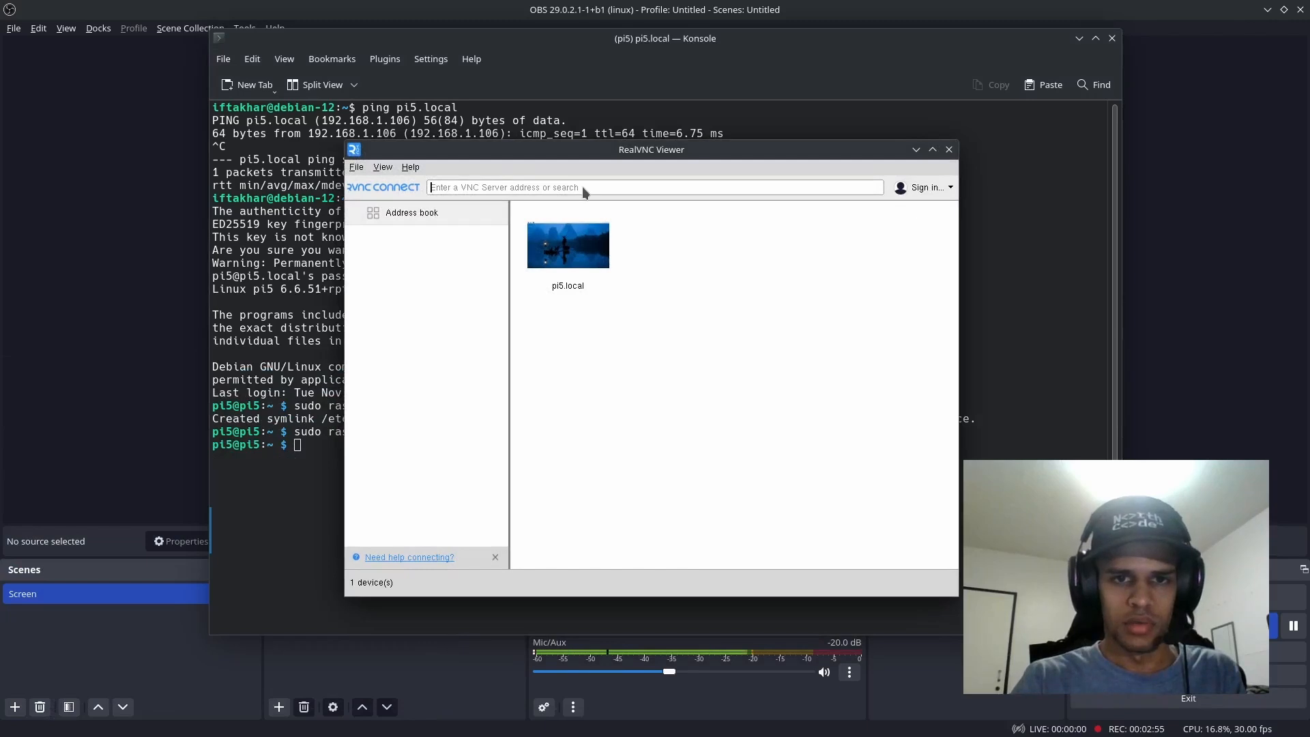
left_click(575, 259)
right_click(575, 259)
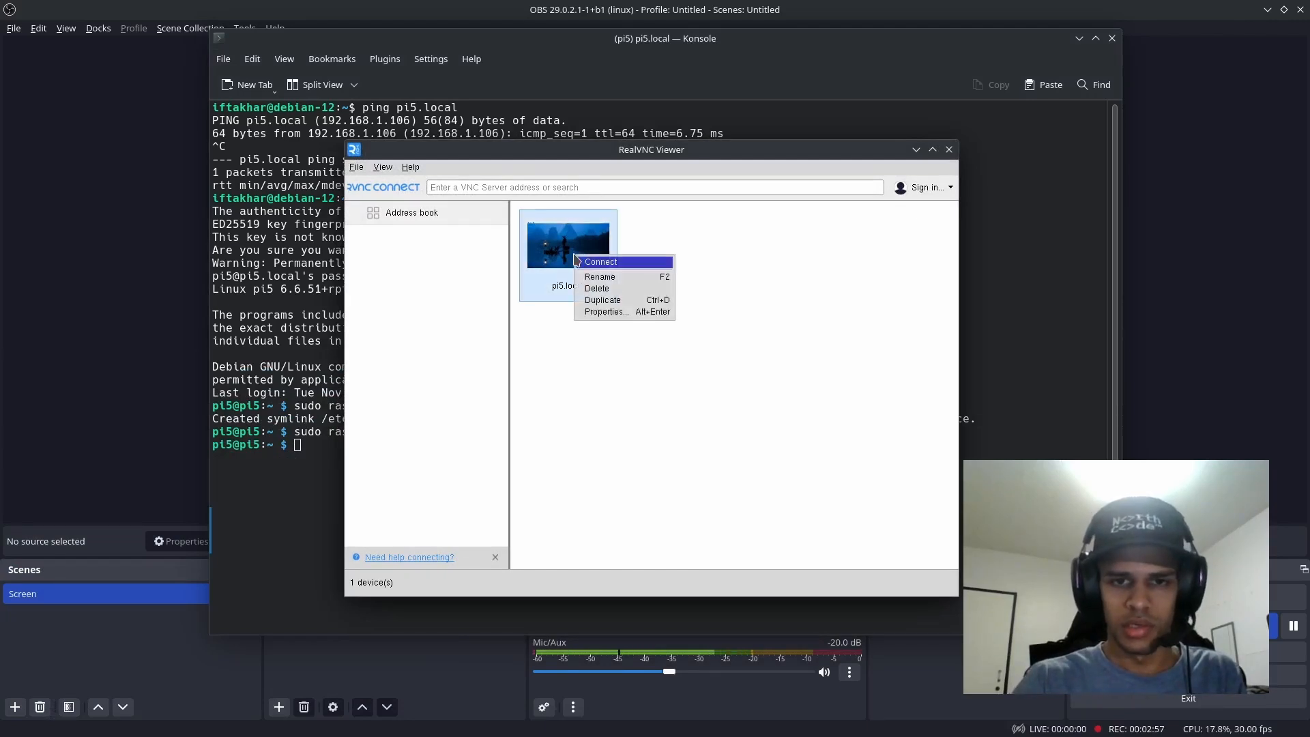
left_click(639, 290)
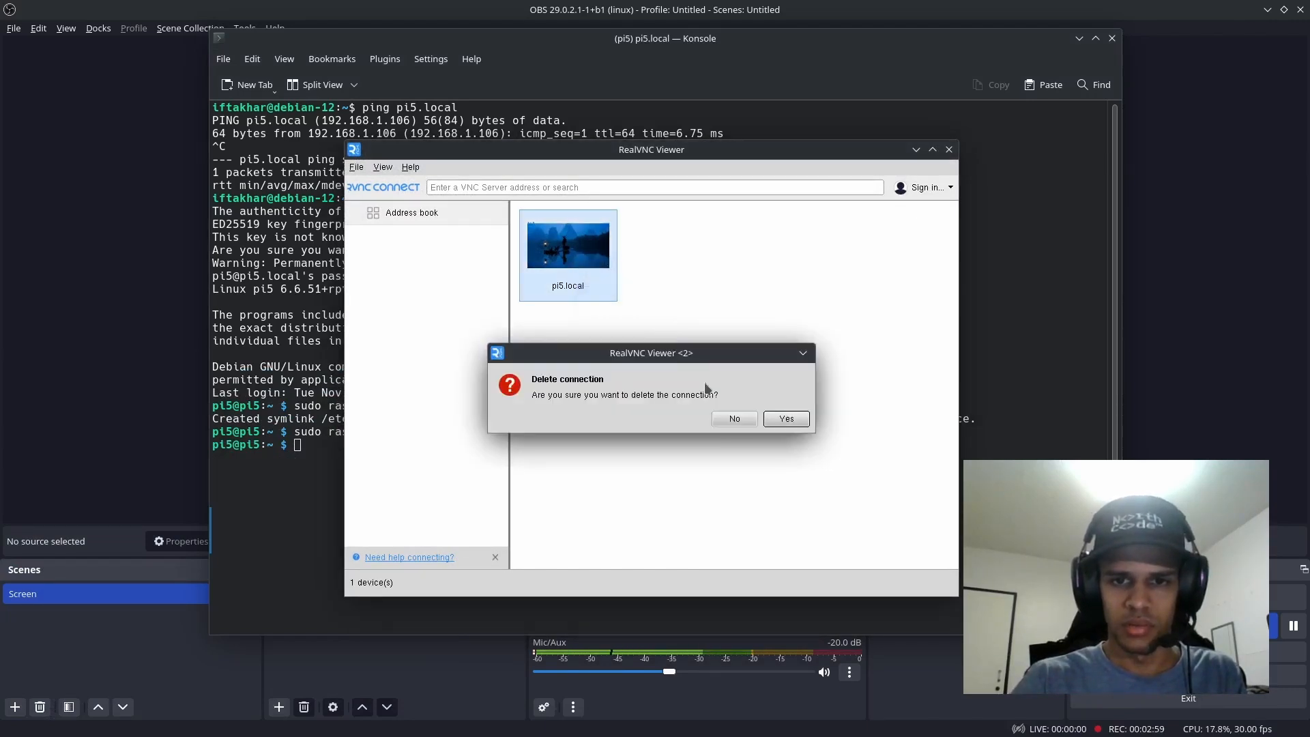
left_click(779, 417)
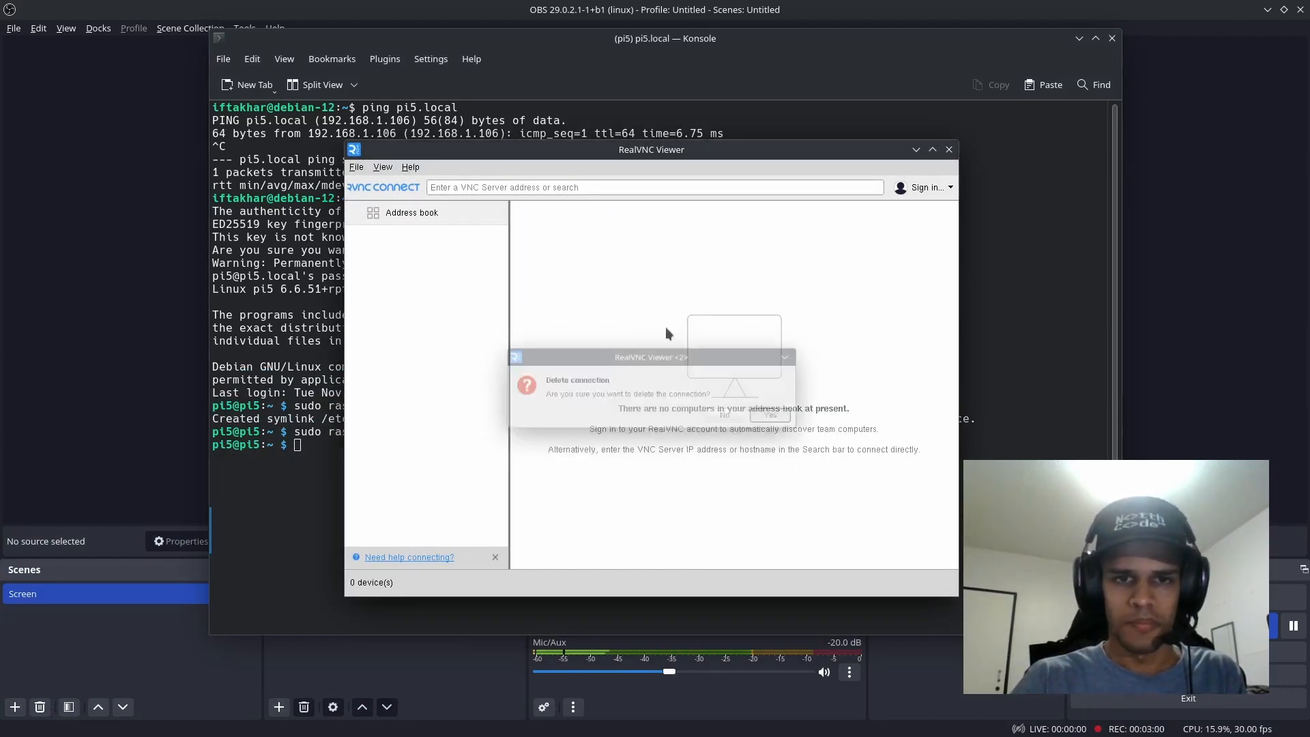
Step: Connect to the VNC server at pi5.local and continue past the identity check
left_click(554, 185)
type("pi5")
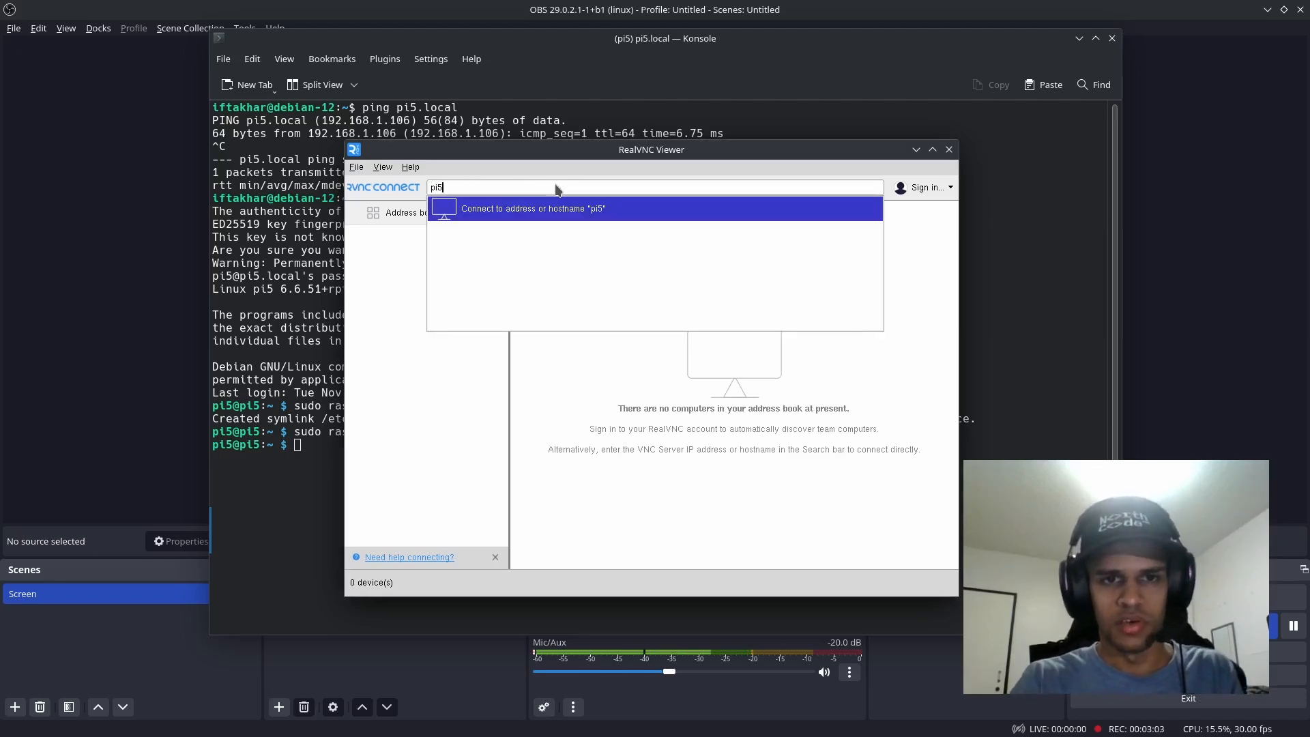
type(".local")
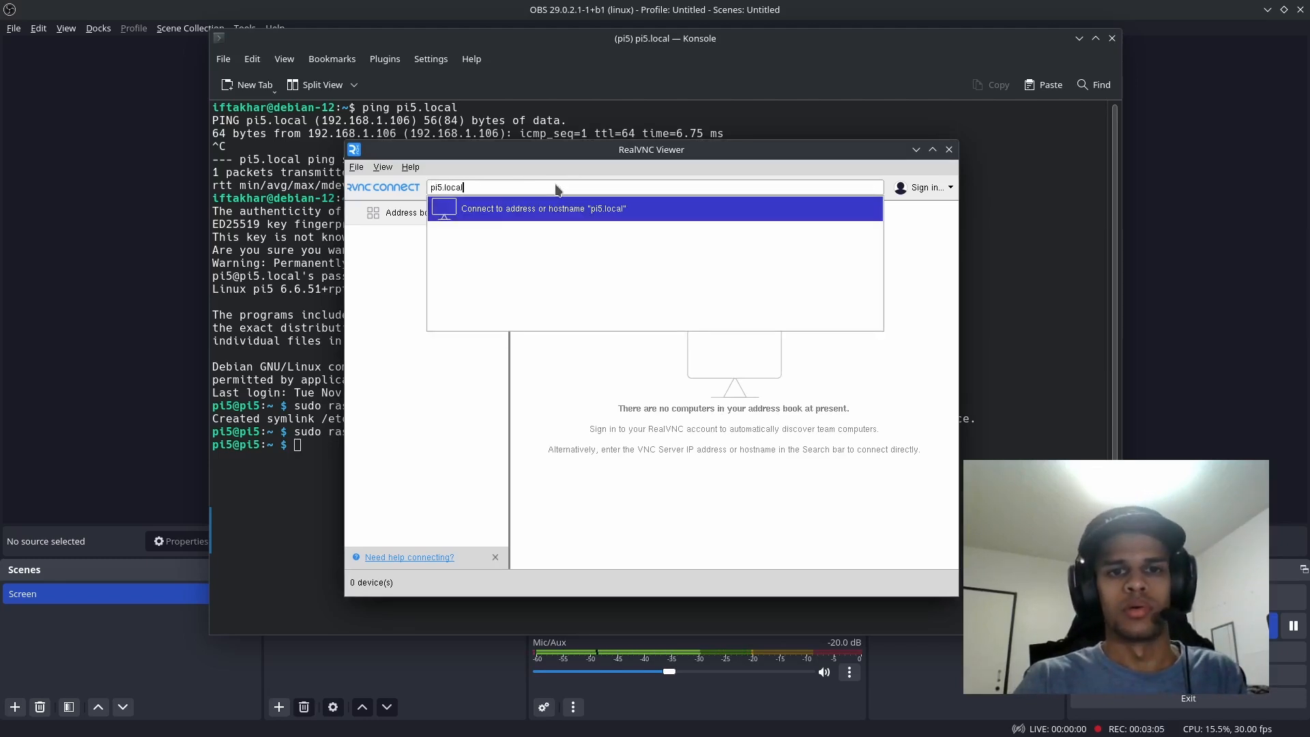
left_click(476, 187)
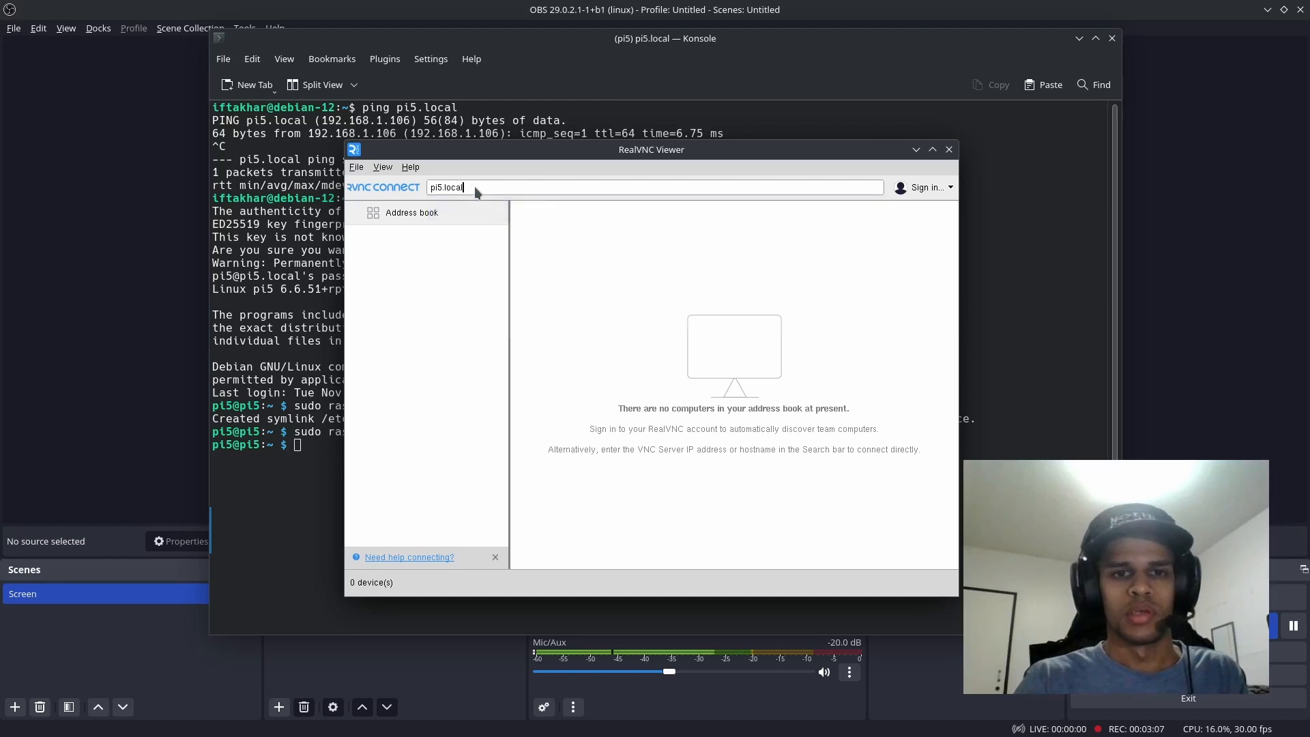
left_click_drag(478, 183, 409, 187)
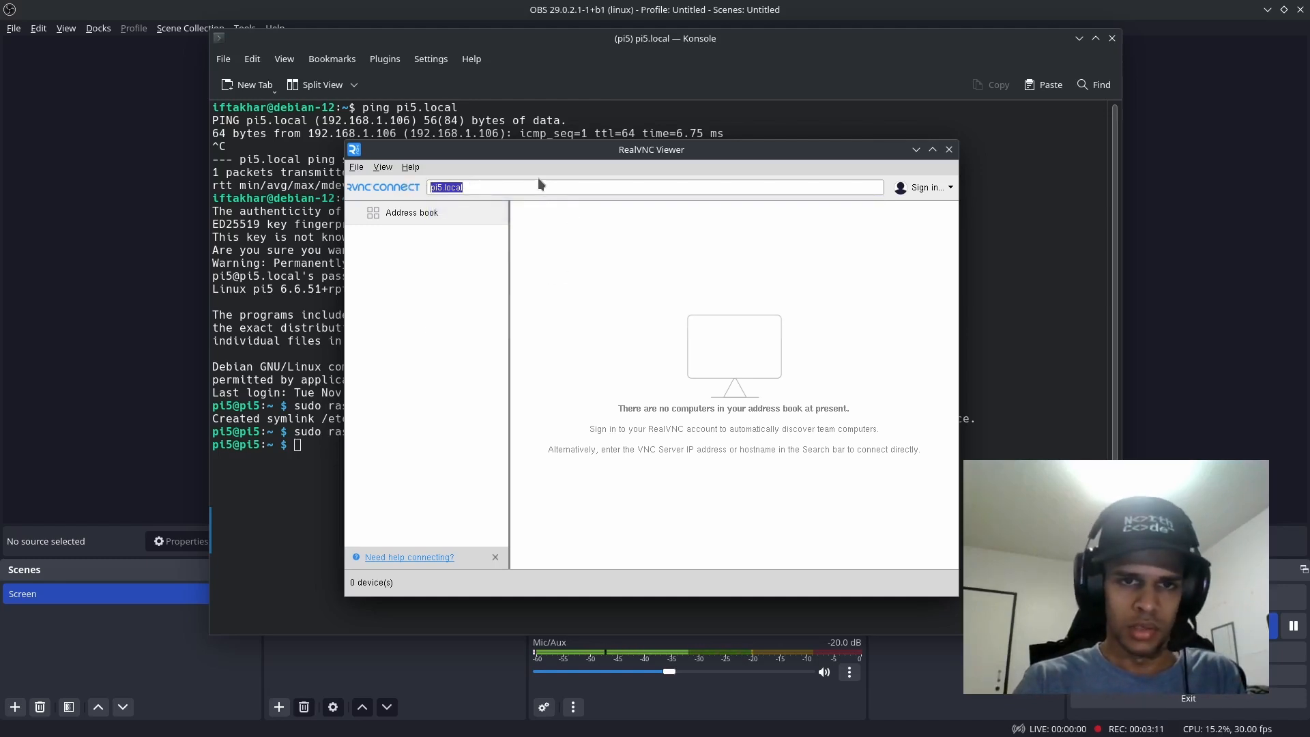
key("Return")
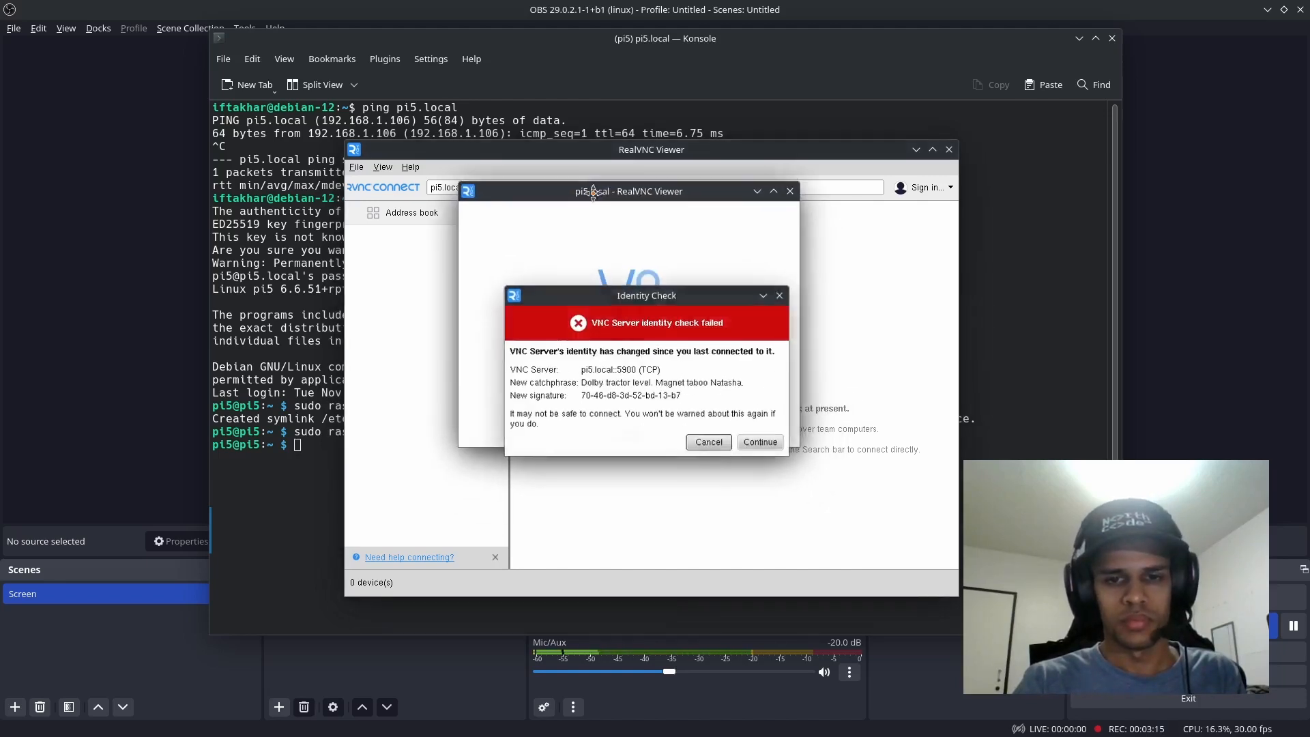
left_click(761, 443)
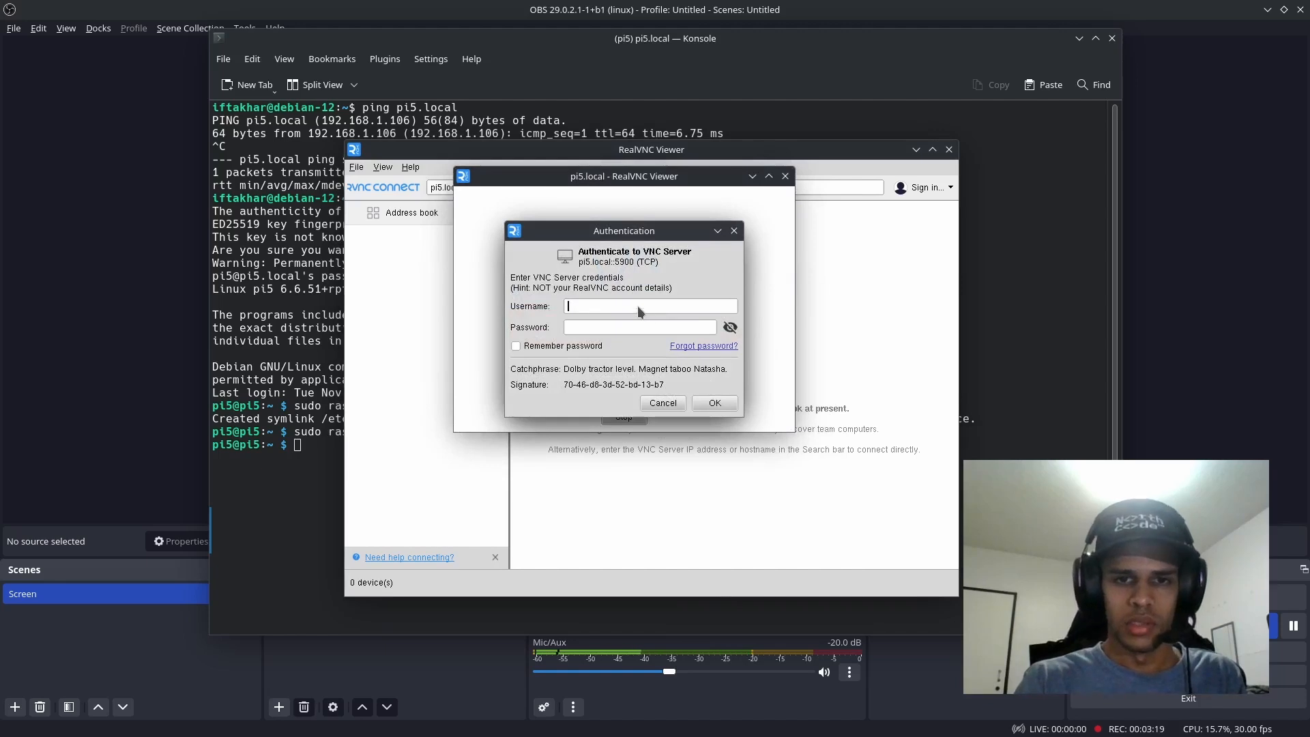
Step: Authenticate to the VNC server with username pi5 and the account password, with Remember password enabled
type("pi5")
key("Tab")
type("***")
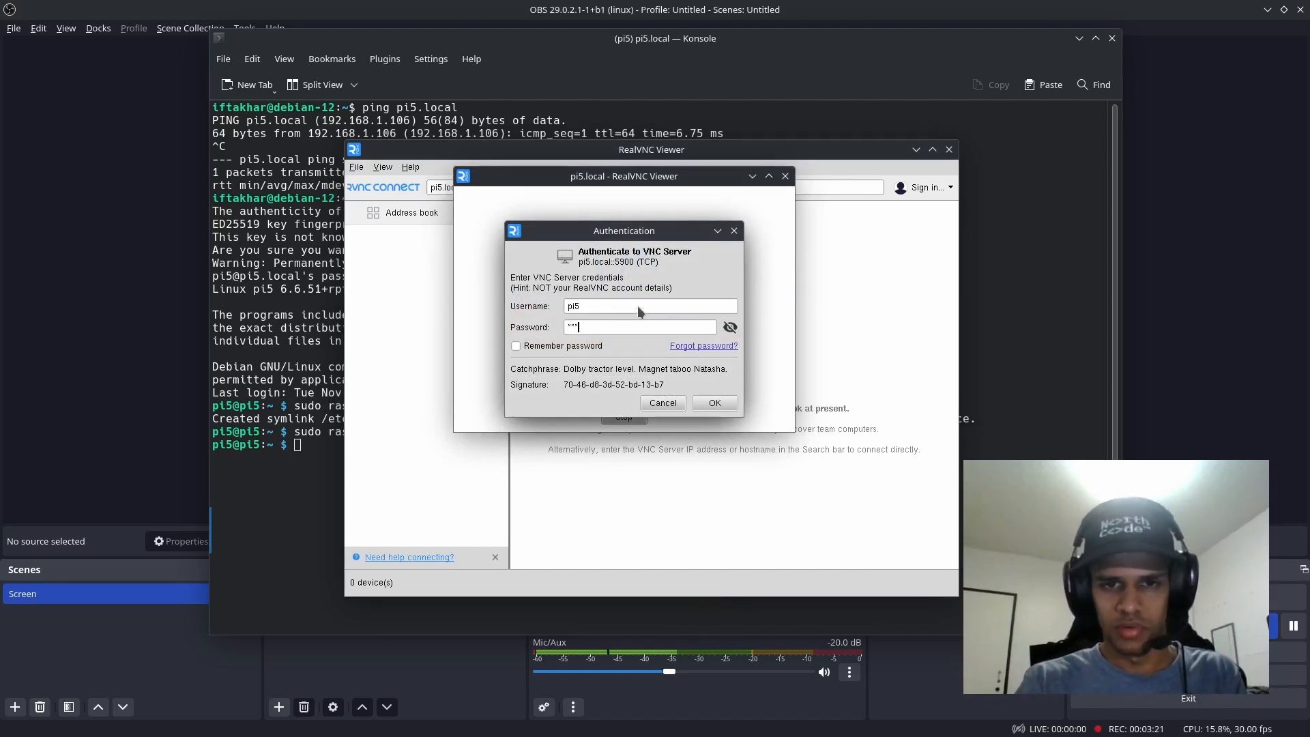
left_click(571, 347)
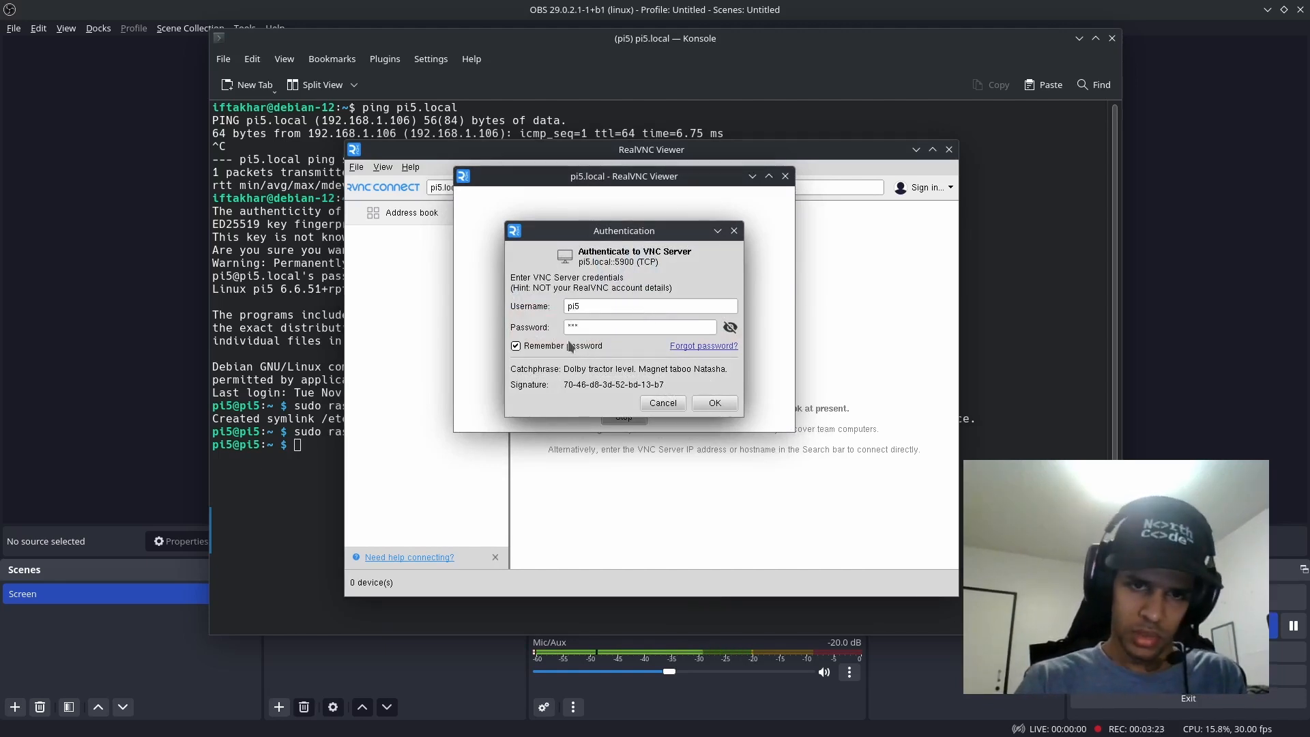
left_click(715, 403)
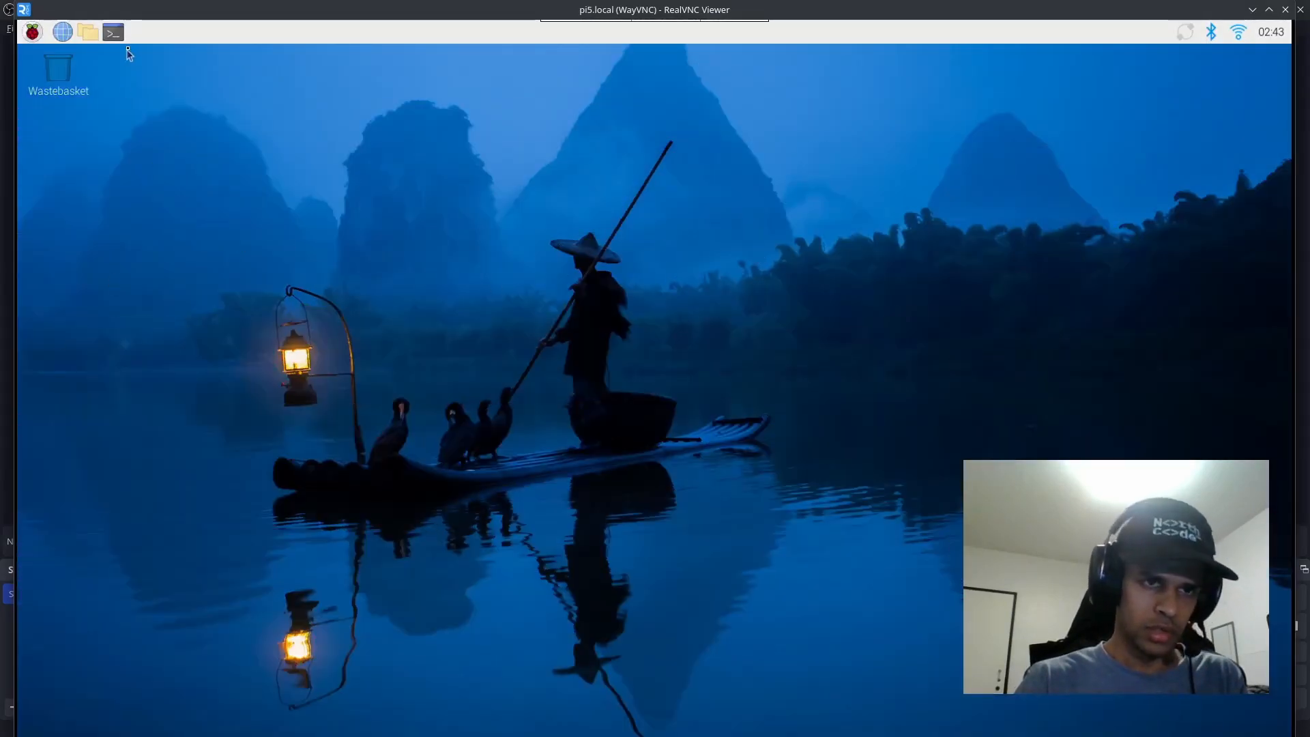
Step: On the remote desktop, open the file manager, then a terminal, and display the processor details with cat /proc/cpuinfo
left_click(87, 32)
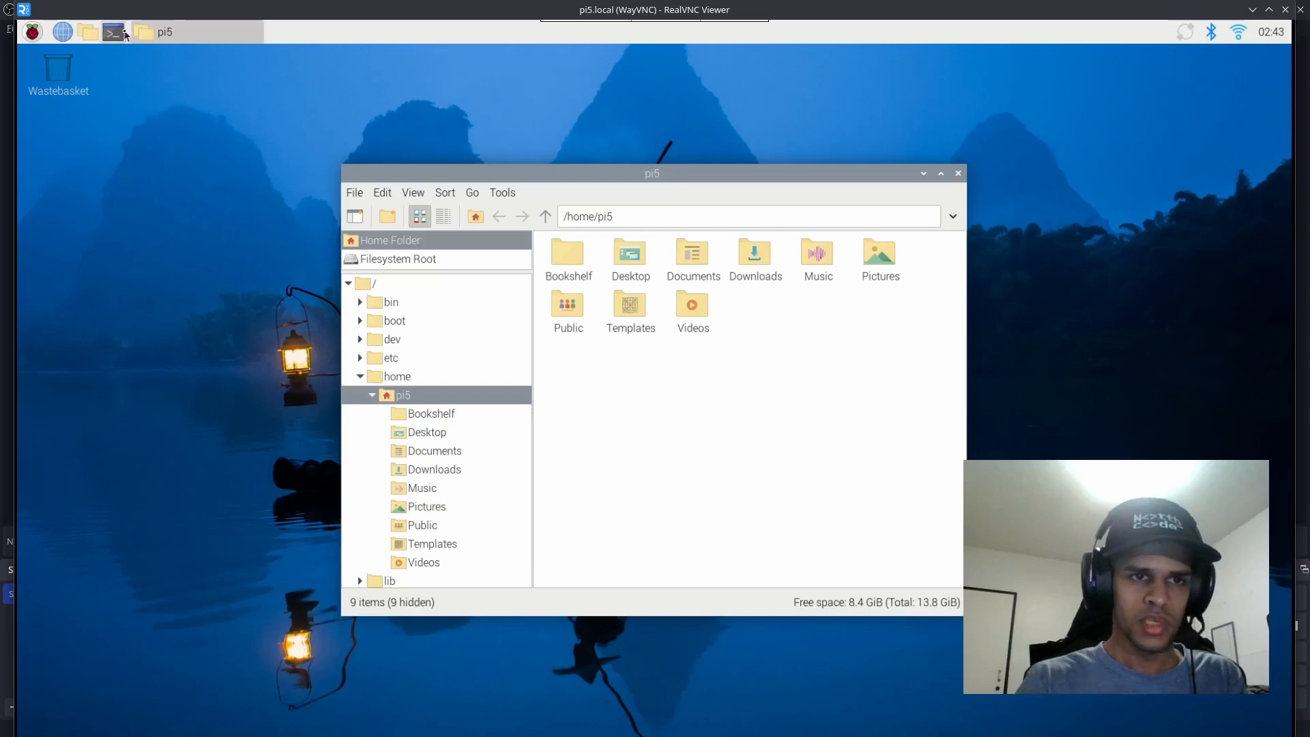
left_click(114, 31)
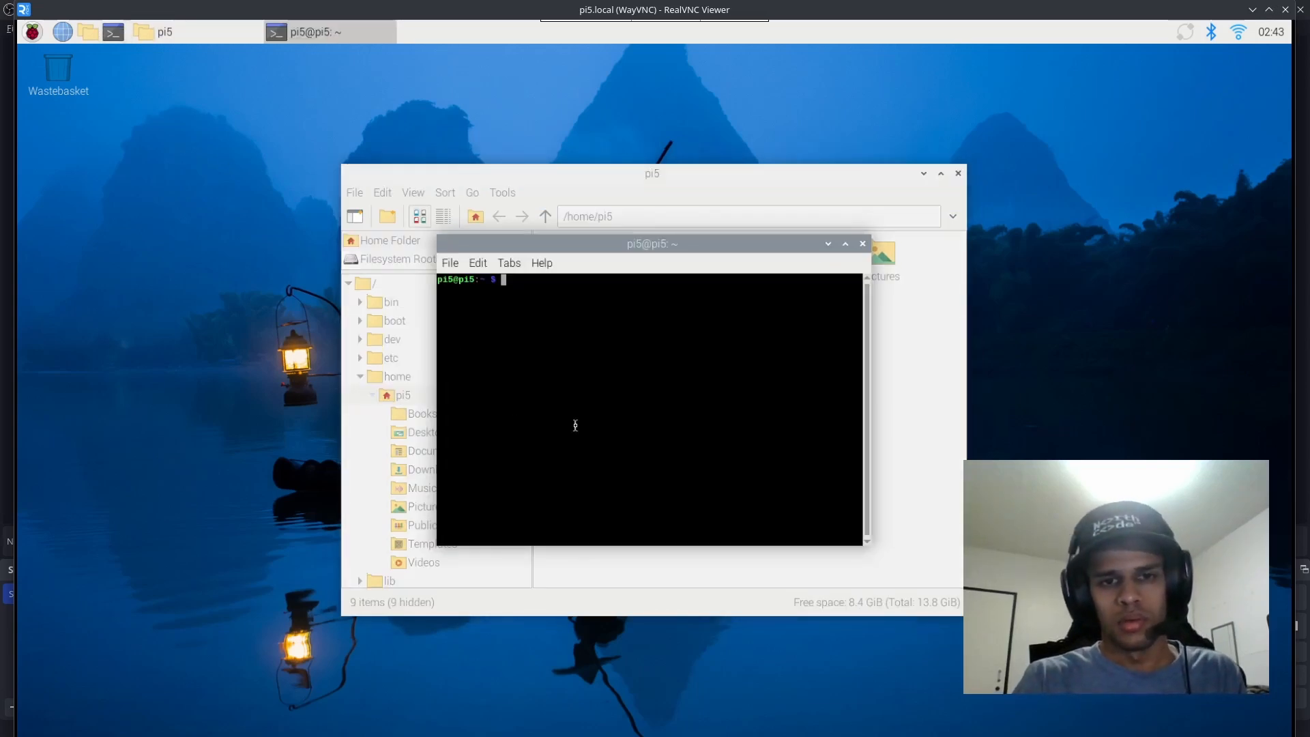
type("cat /proc/")
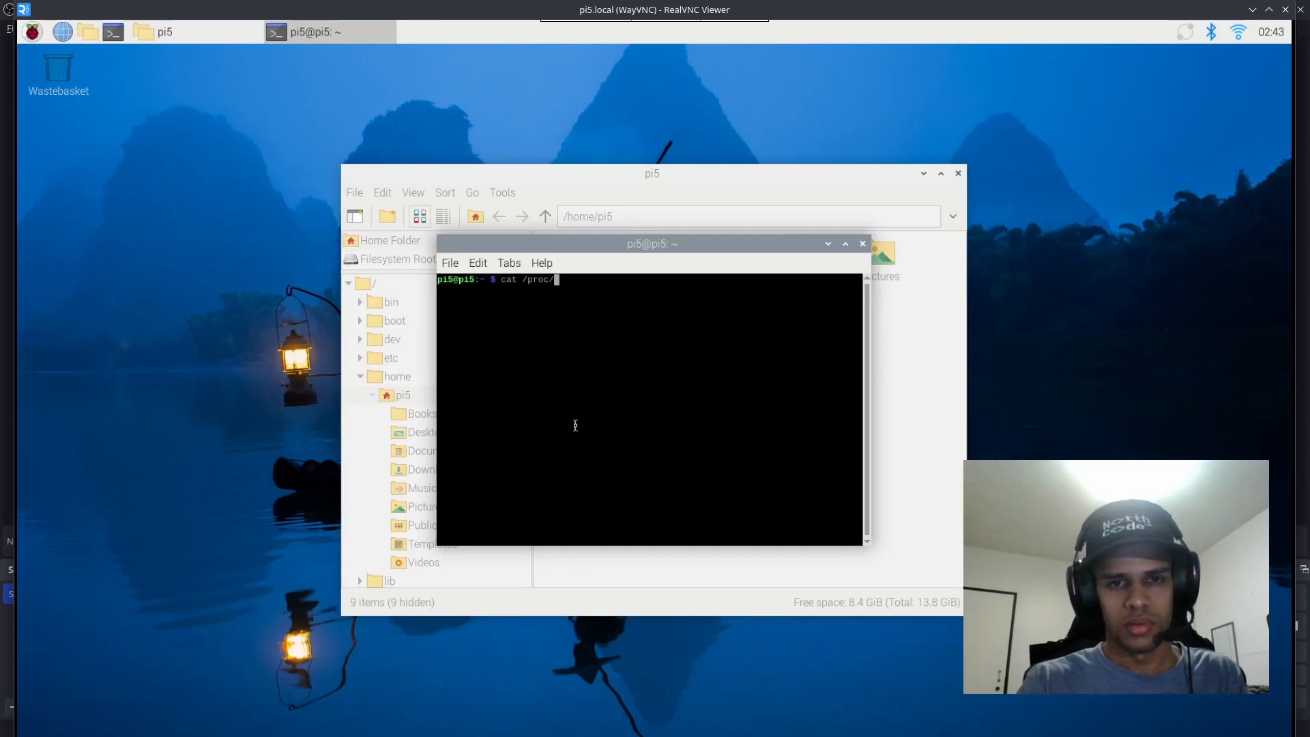
type("cpuinfo")
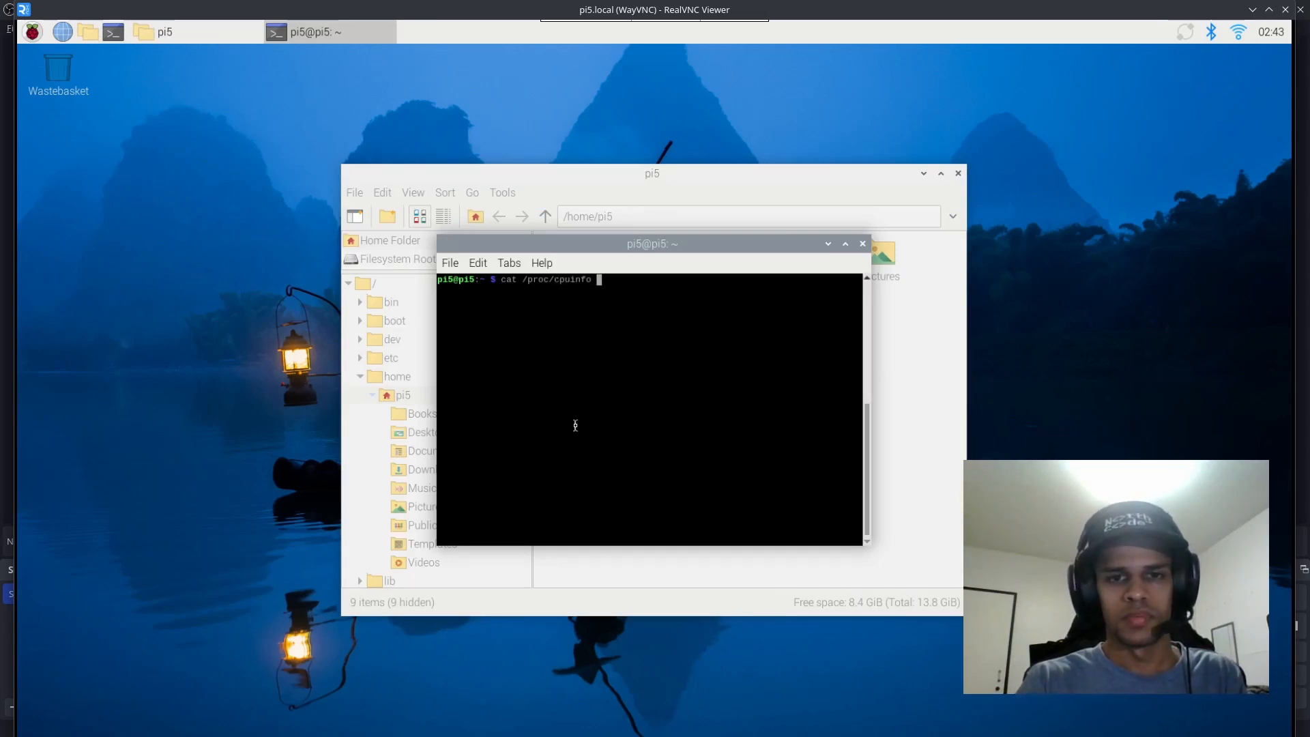
key("Return")
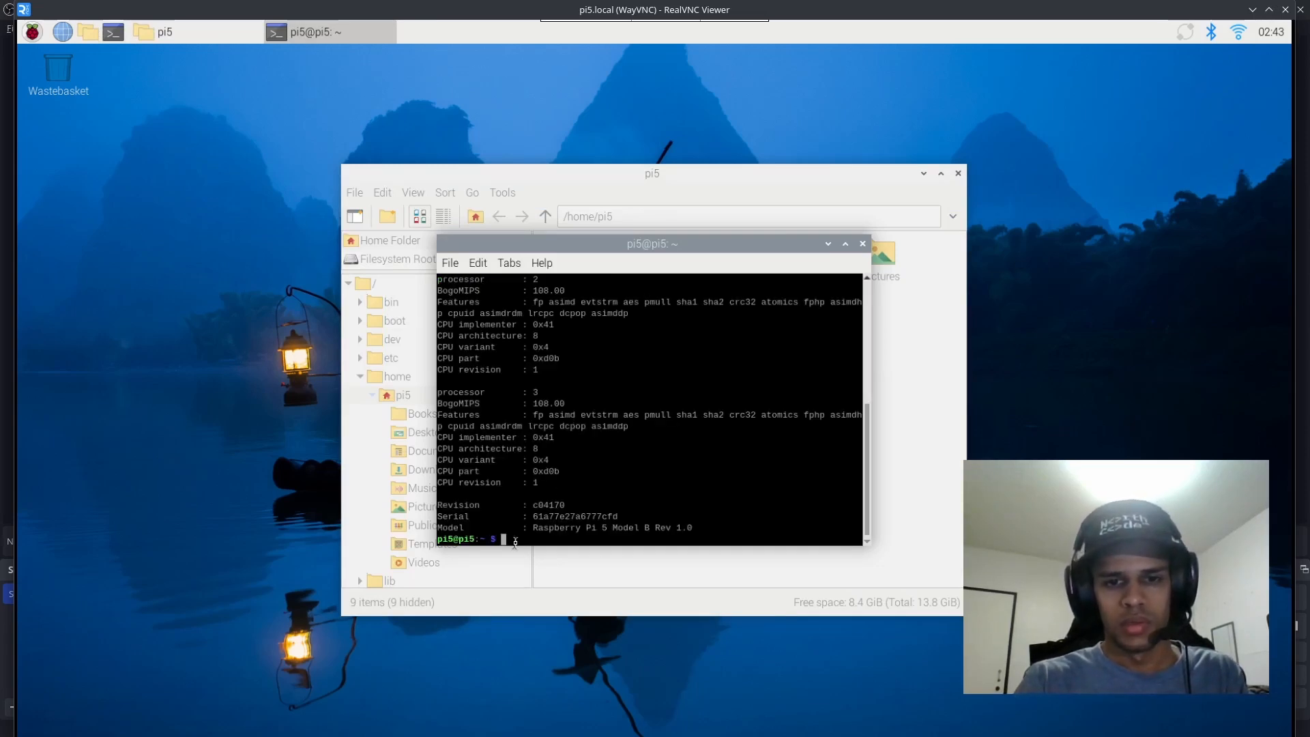